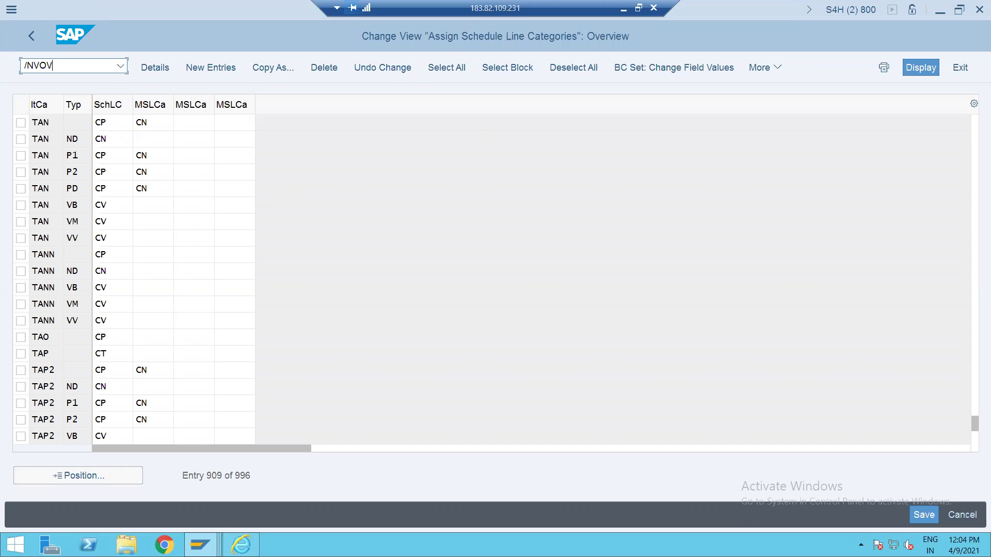
Step: Open transaction VOV8 and display the details of sales document type CR
type("8")
key("Return")
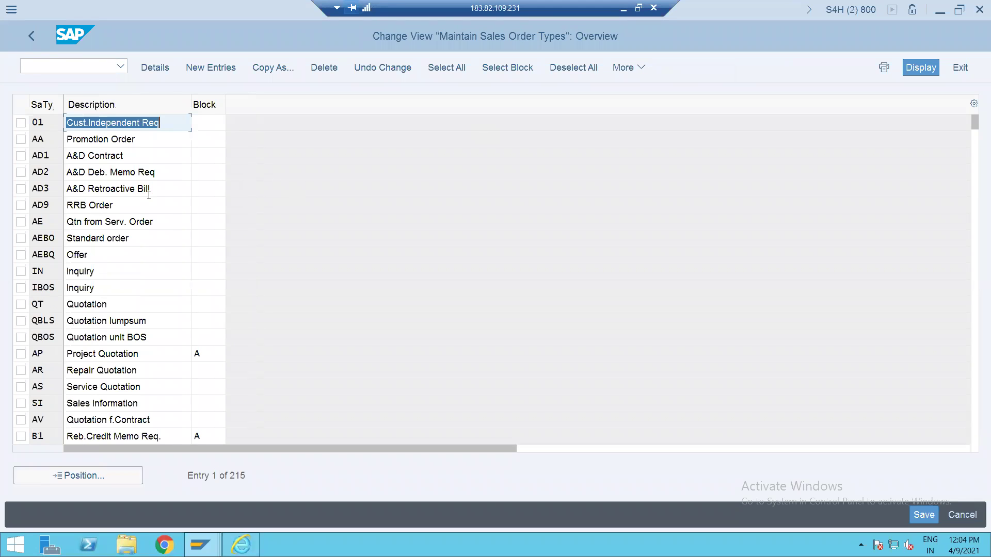
left_click(72, 476)
type("CRE")
key("BackSpace")
key("Return")
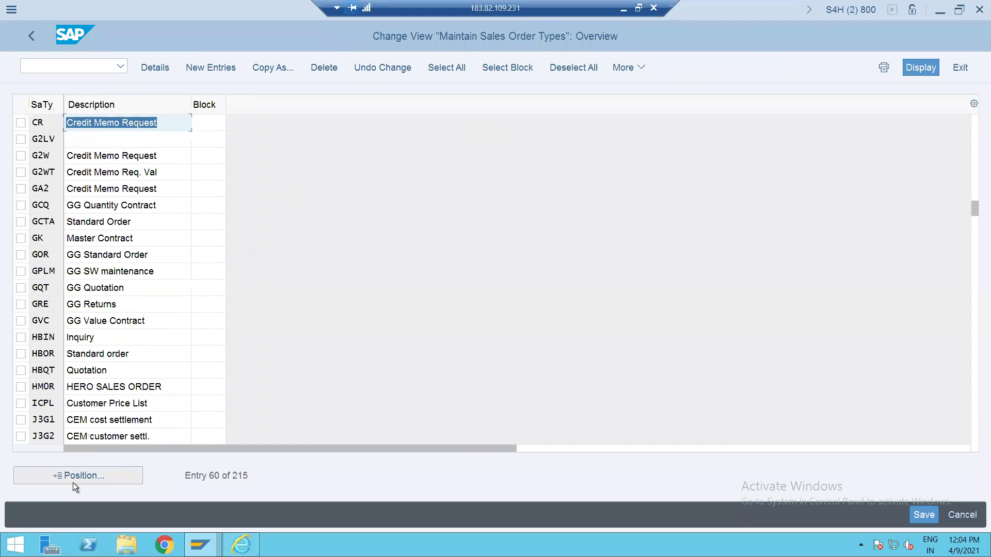
double_click(39, 123)
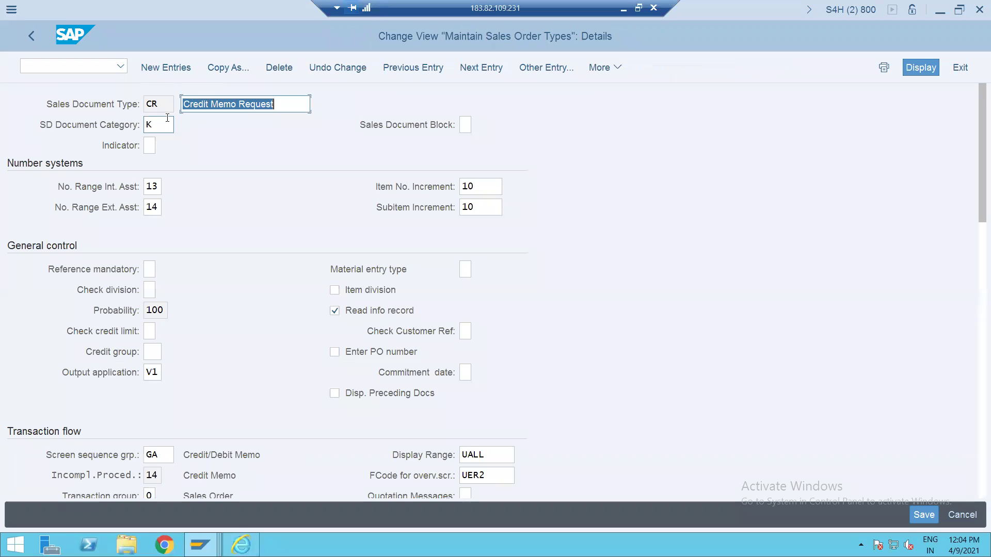
Step: Start a ZZ1 sales order in transaction VA01 for GSD1/GW/CC and enter the customer's number as sold-to and ship-to party
left_click(69, 67)
type("/NVA01")
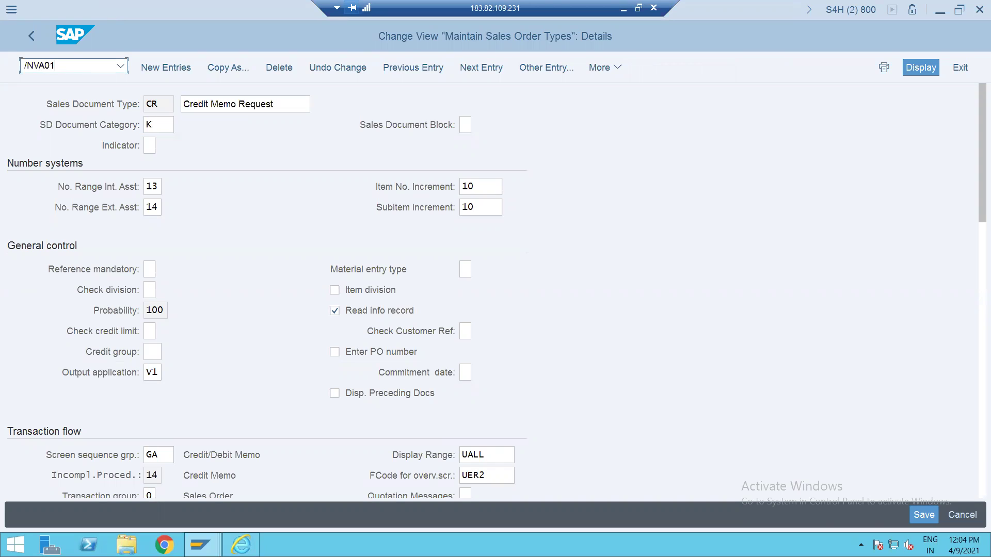
key("Return")
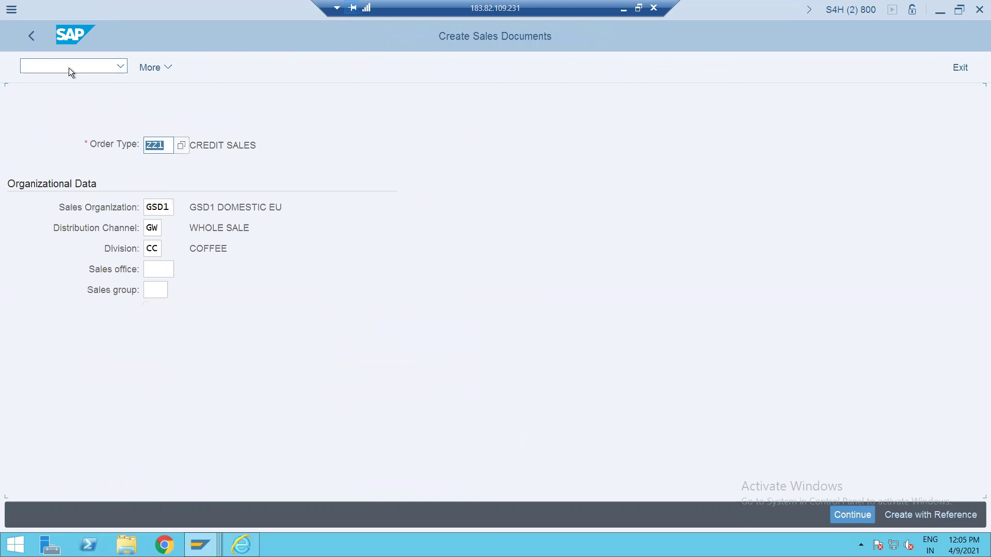
key("Return")
type("9")
left_click(168, 144)
key("Return")
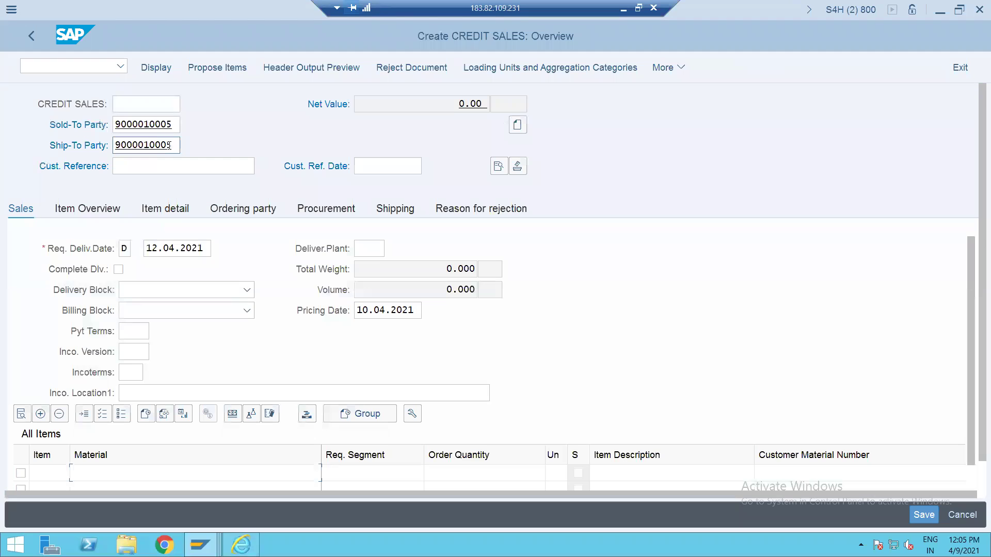
Step: Set the customer reference to CRTRANSFLOW and the customer reference date to 10.04.2021
left_click(144, 165)
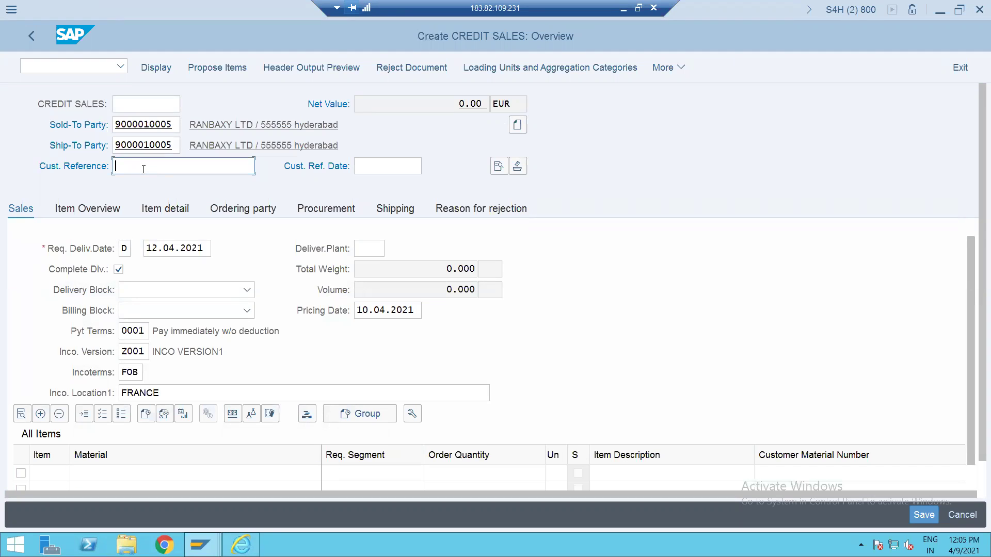
type("CRTRANSFLOW")
key("Tab")
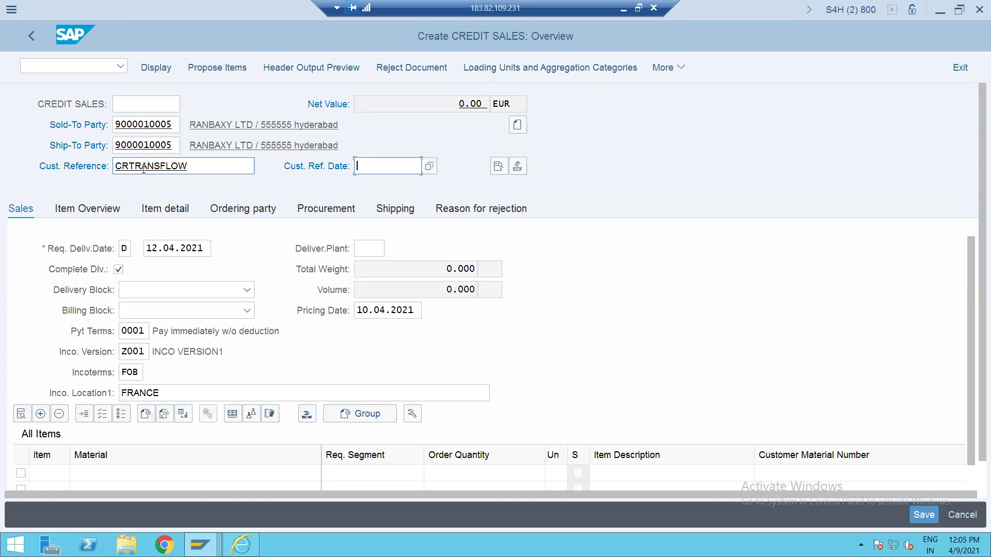
key("Down")
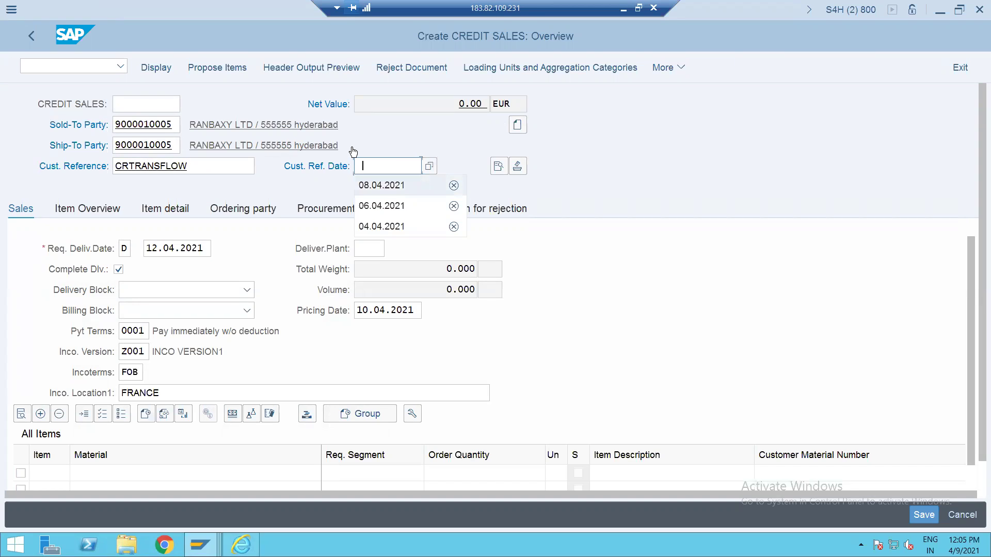
left_click(429, 165)
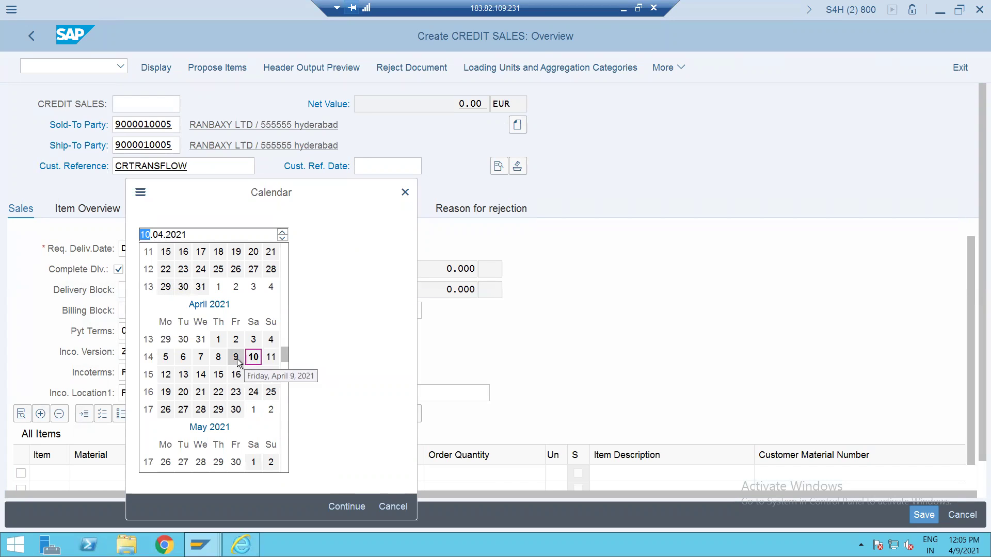
double_click(254, 357)
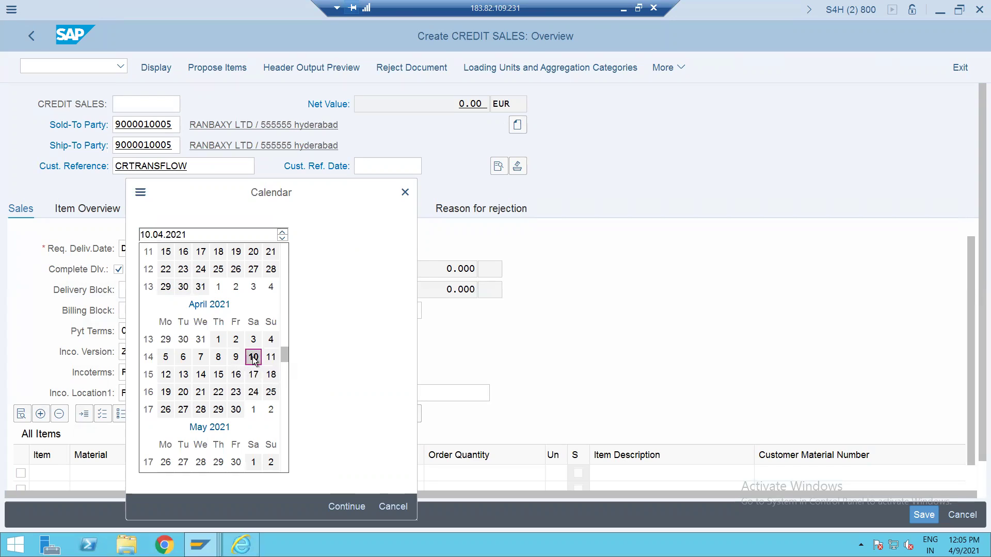
left_click(110, 477)
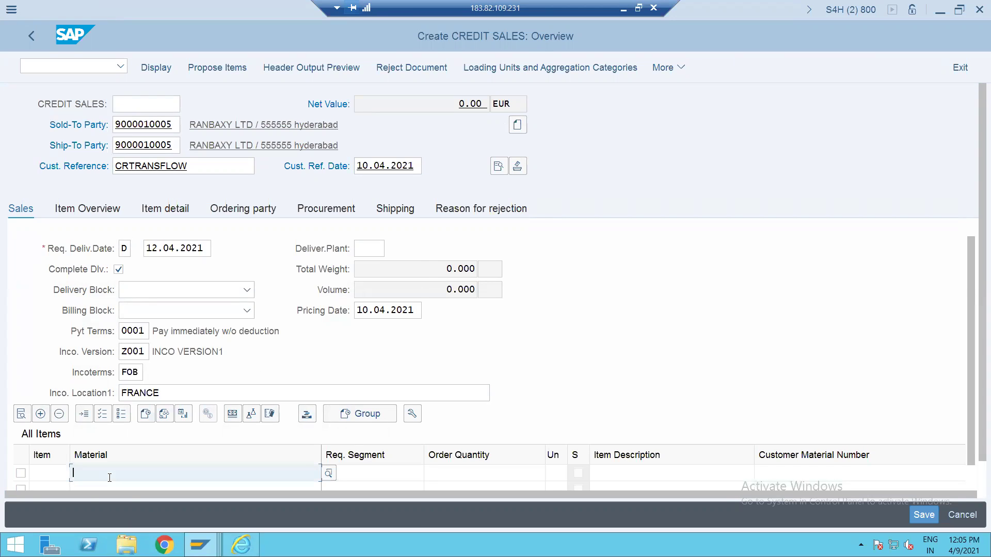
key("Down")
key("Down")
key("Down")
key("Down")
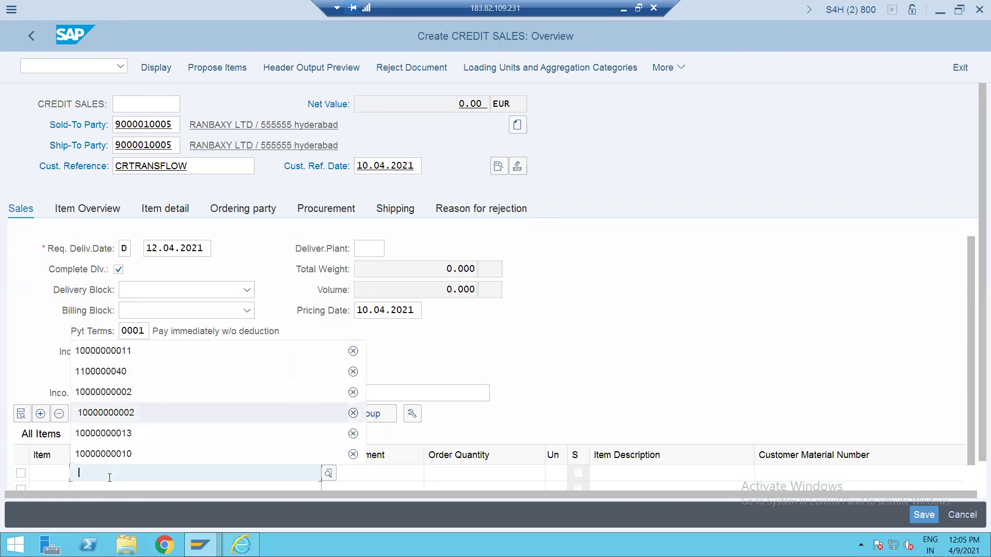
key("Up")
key("Return")
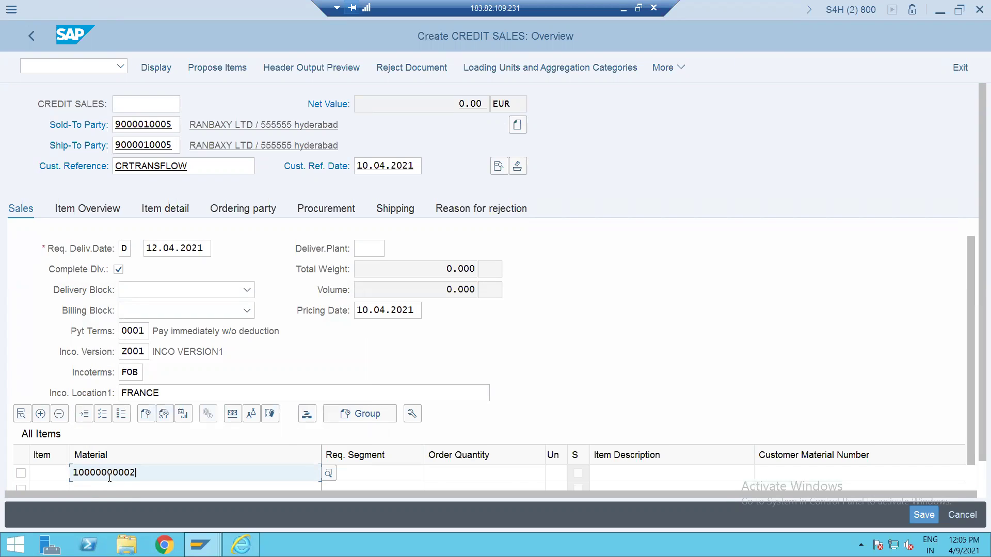
key("Tab")
key("Tab")
type("1")
key("Return")
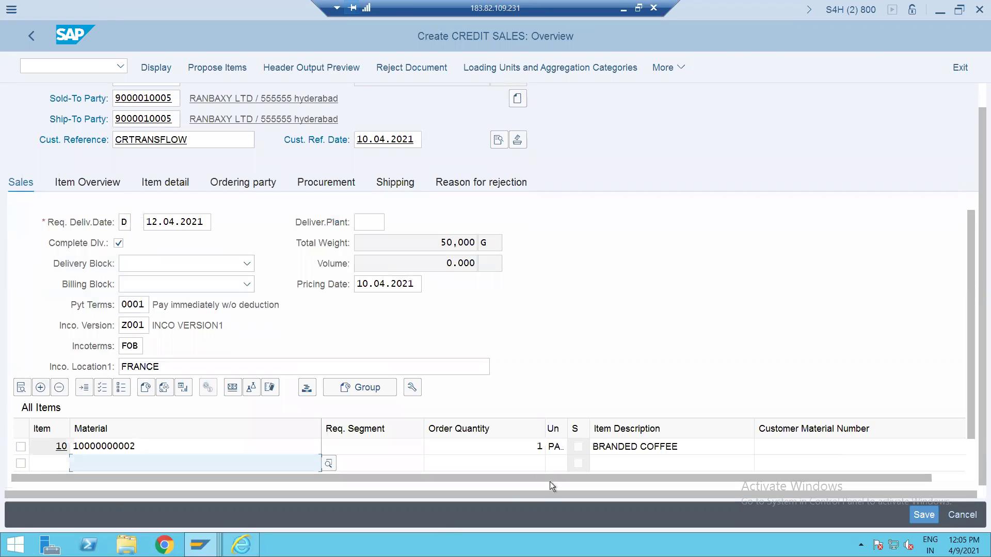
Step: Examine the pricing conditions of item 10 with the unit-of-measure column widened, and return to the order overview
double_click(508, 452)
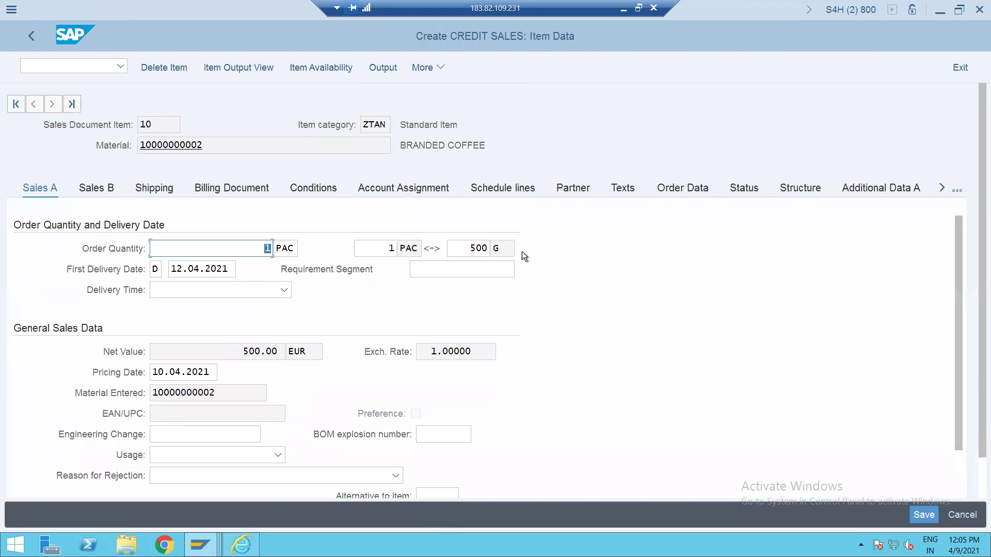
left_click(323, 190)
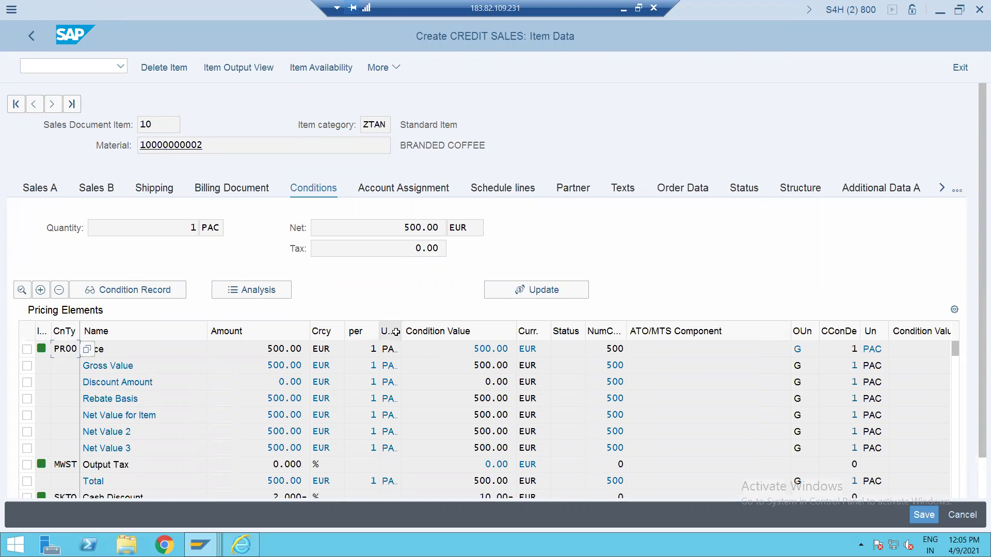
left_click_drag(400, 332, 450, 331)
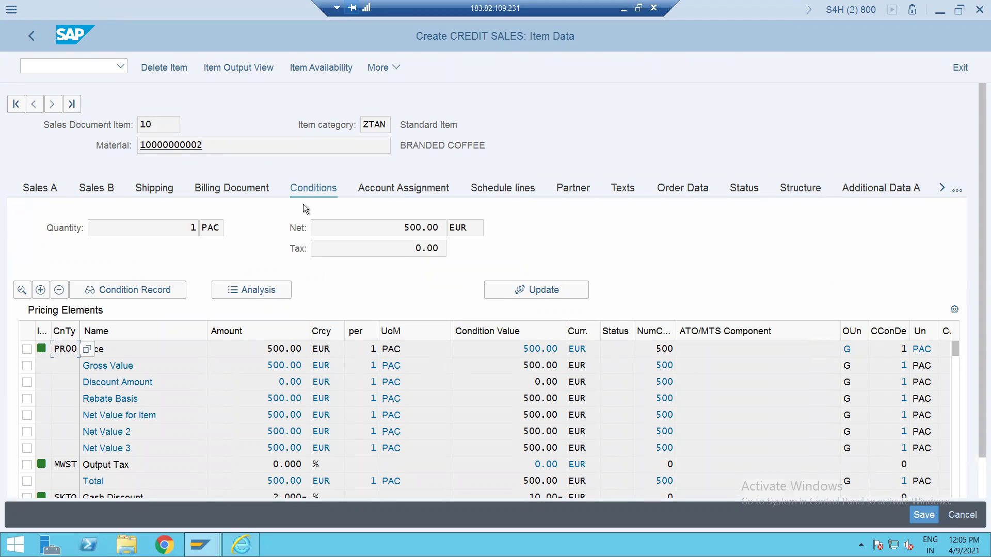
left_click(30, 36)
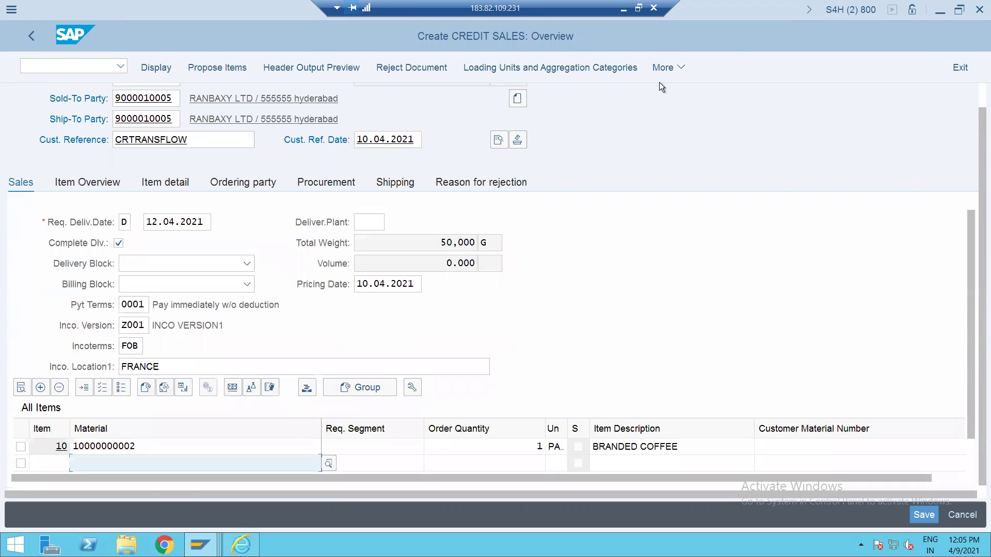
Step: Check the sales order for missing data with the incompletion log
left_click(667, 69)
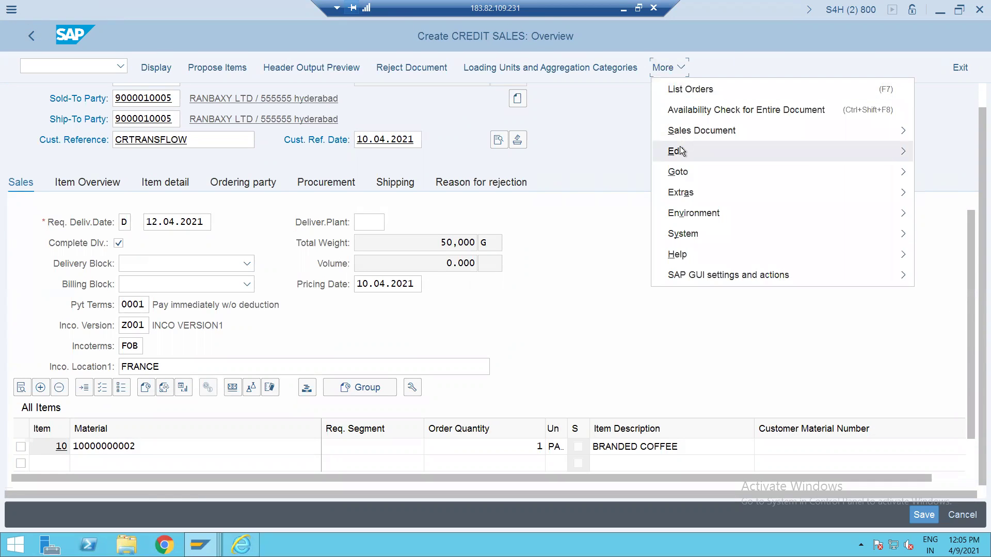
mouse_move(680, 151)
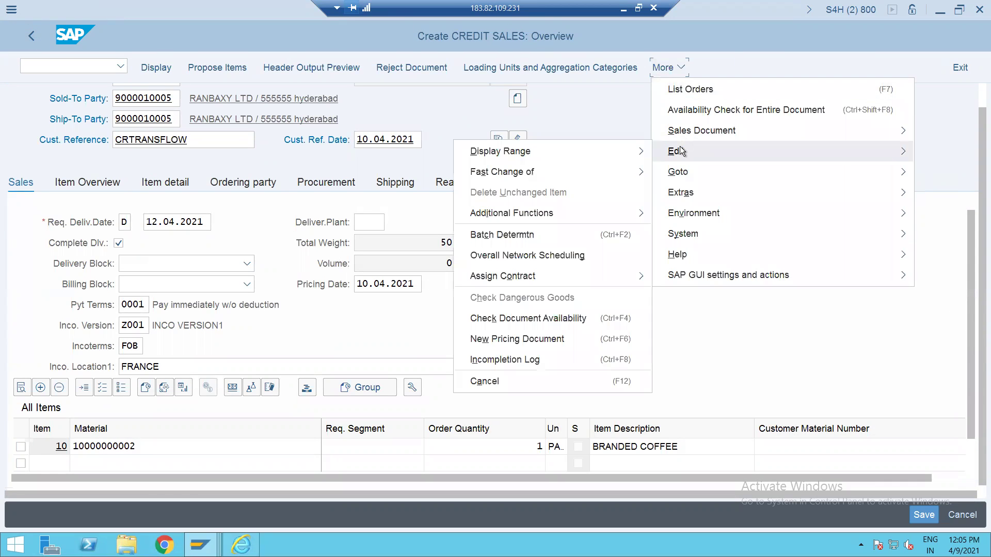
left_click(505, 358)
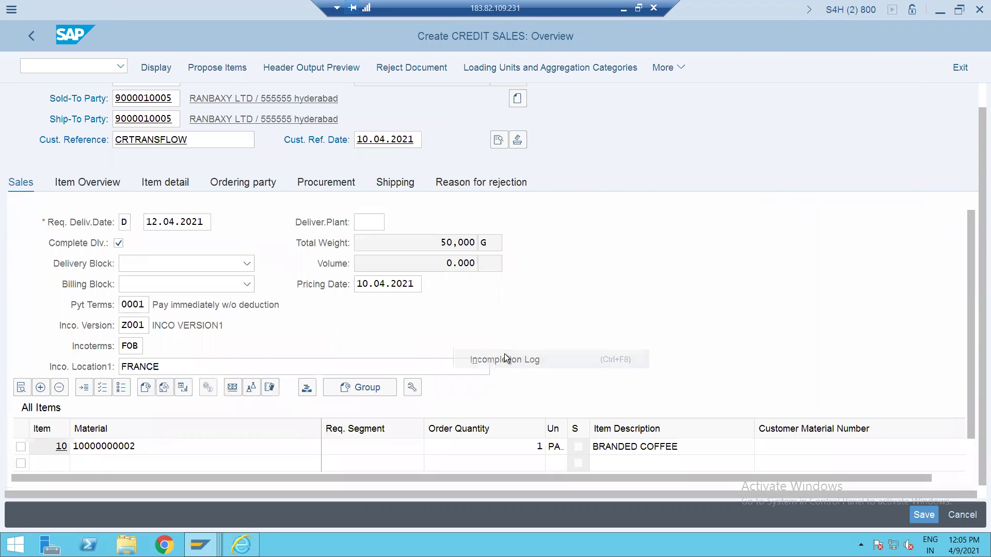
Step: Save the order by proceeding directly to its delivery, and return from the log to the delivery creation screen
left_click(680, 70)
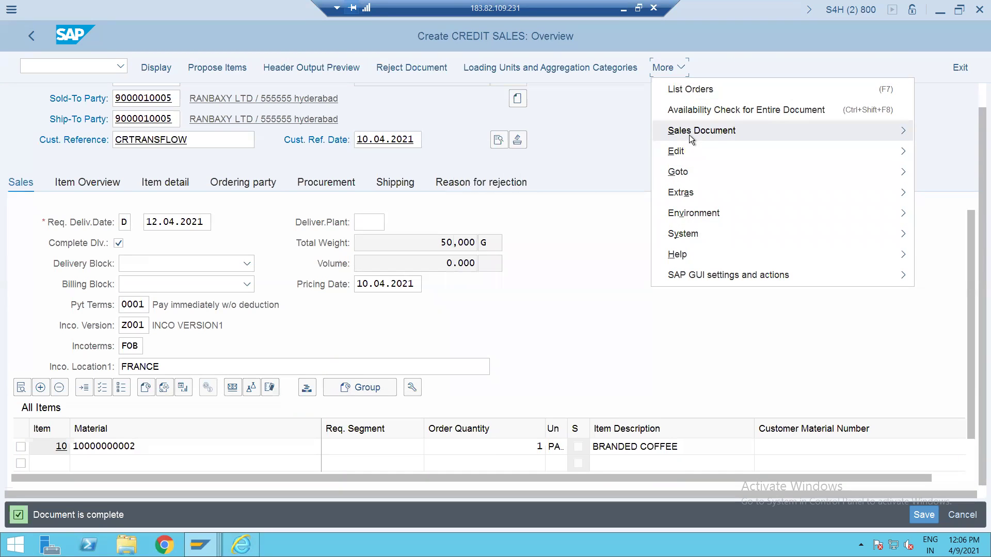
mouse_move(689, 135)
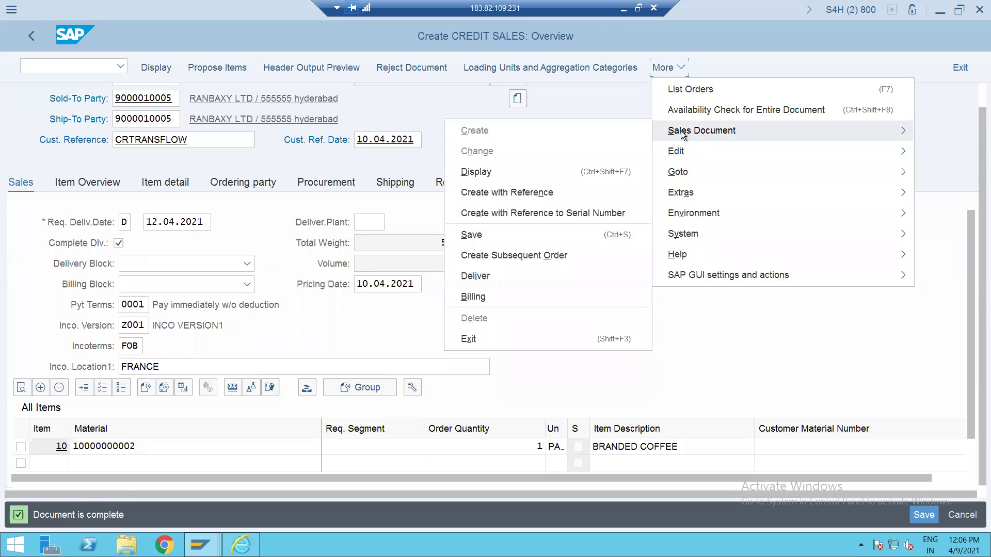
left_click(497, 277)
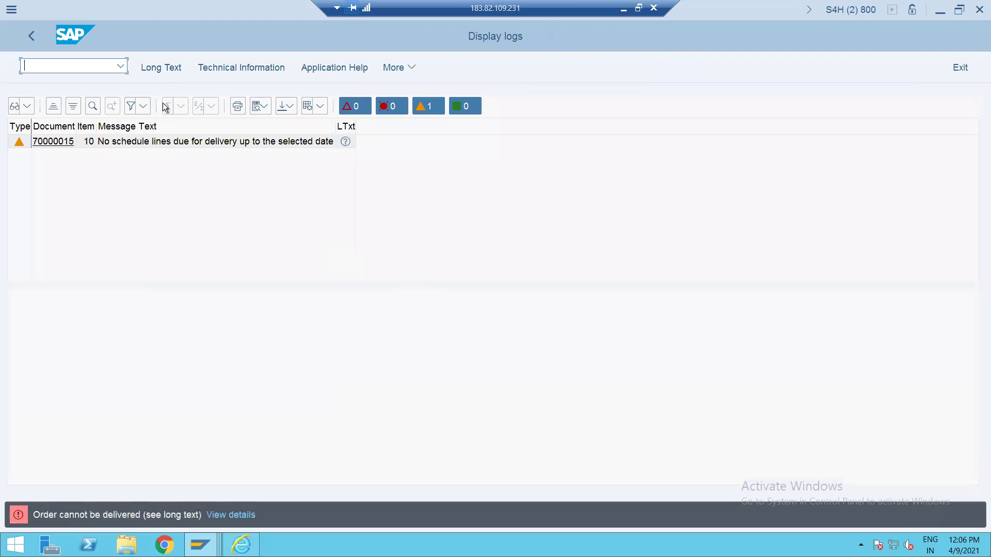
left_click(32, 35)
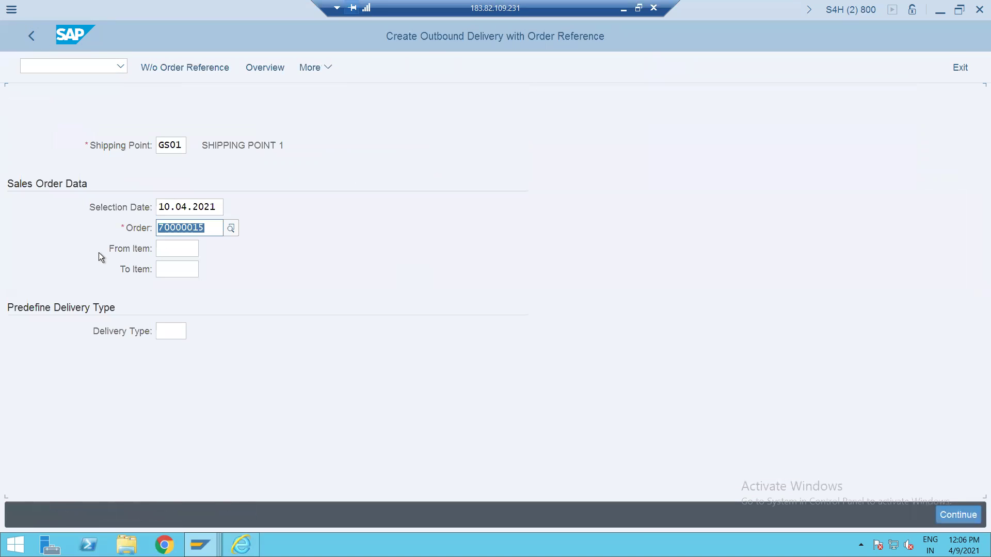
Step: Try to create the outbound delivery with selection date 11.04.2021
left_click_drag(168, 205, 149, 204)
type("11")
key("Return")
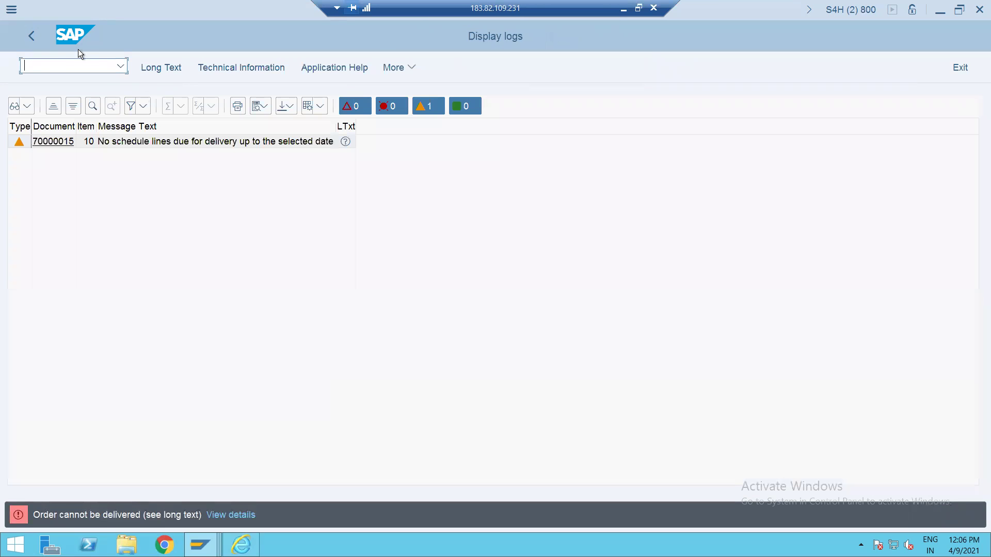
left_click(30, 44)
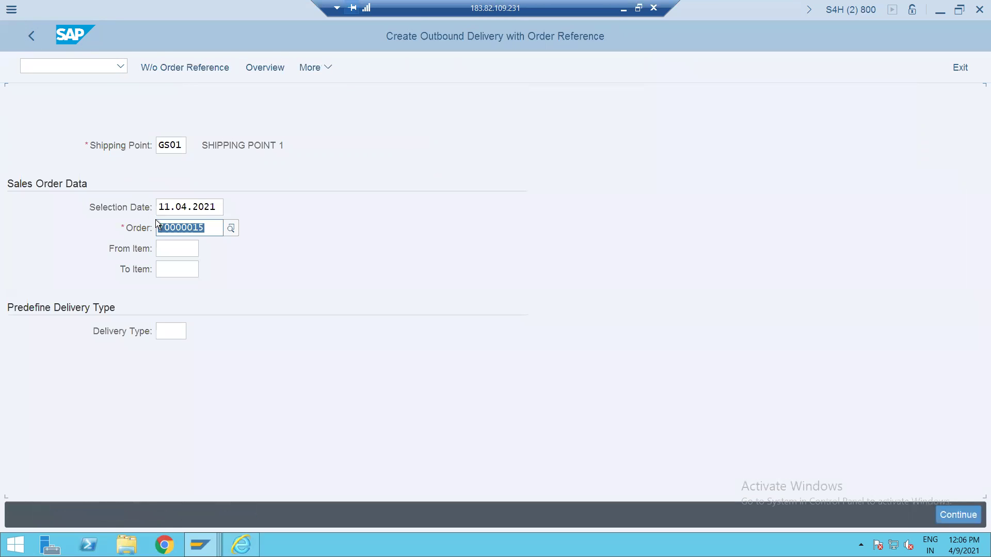
Step: Set the selection date to 12.04.2021 and create the outbound delivery for the order
left_click(162, 206)
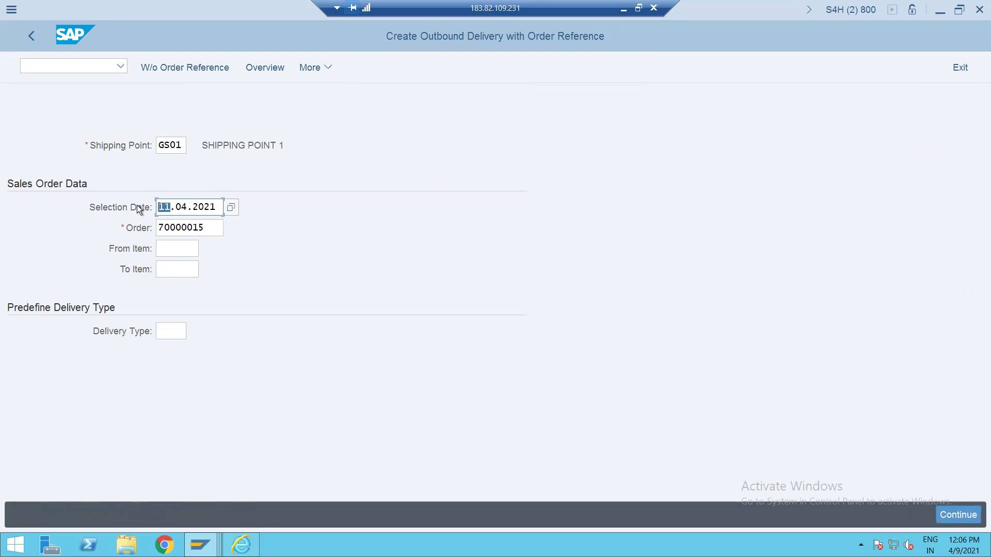
type("2")
key("Return")
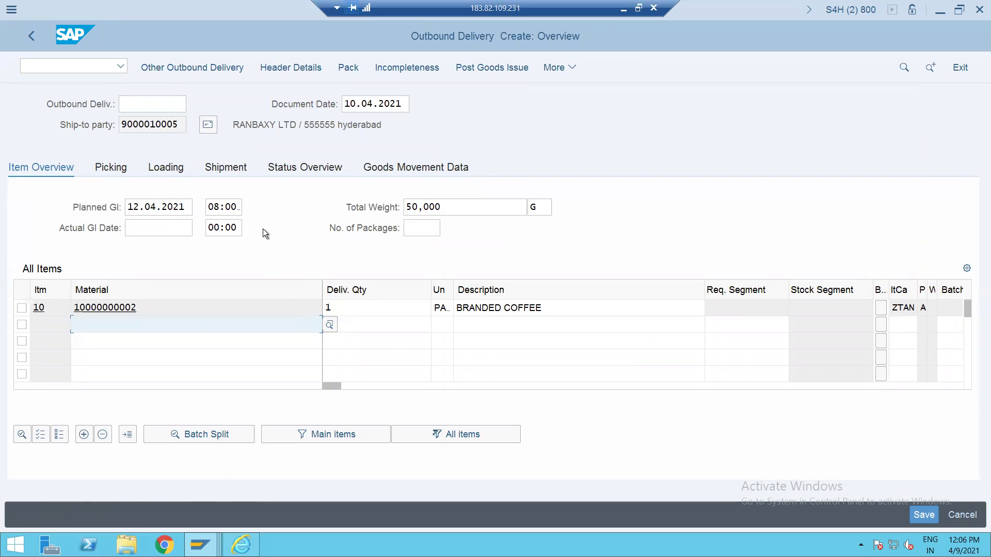
Step: Pick item 10 from storage location SALE with picked quantity 1 and post the goods issue
left_click(115, 169)
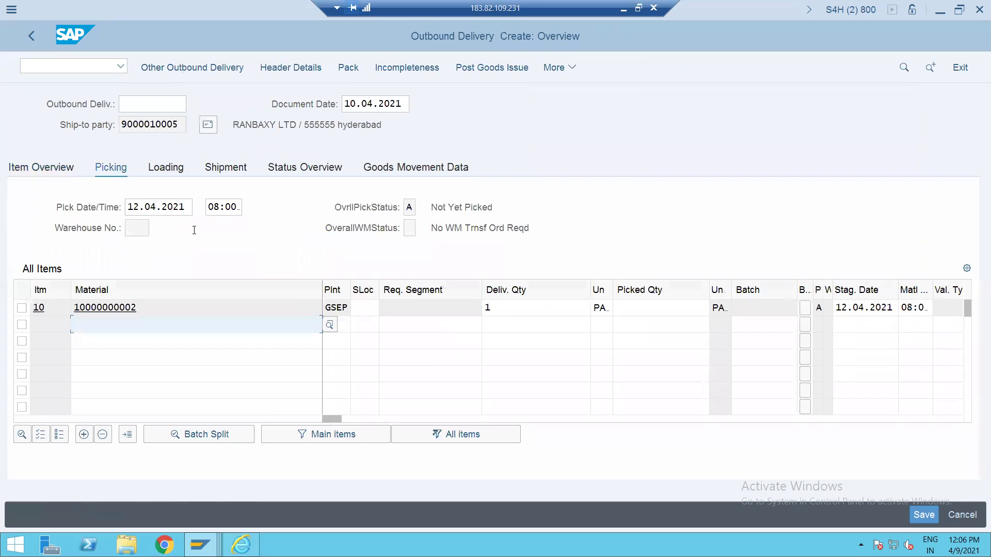
left_click(355, 311)
type("SALE")
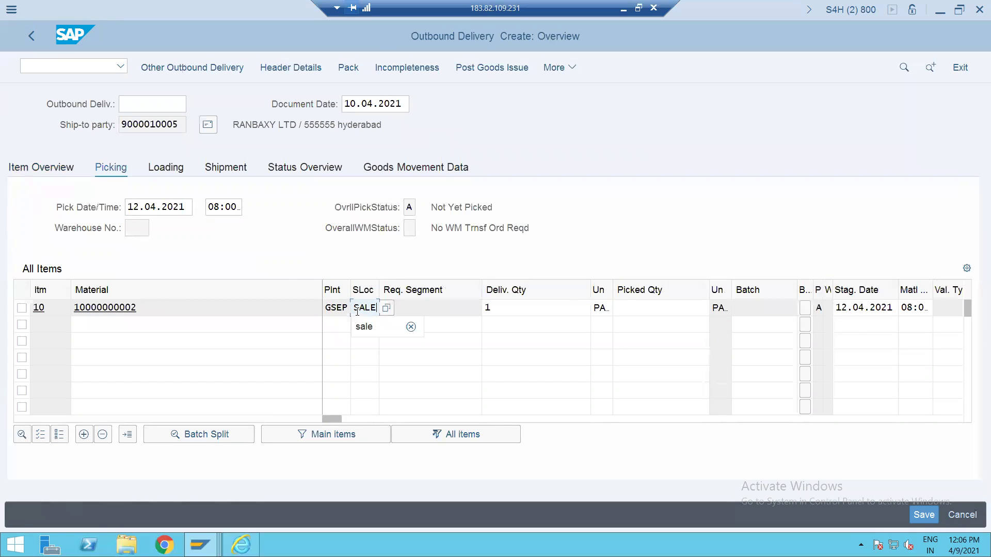
key("Tab")
key("Tab")
type("1")
key("Return")
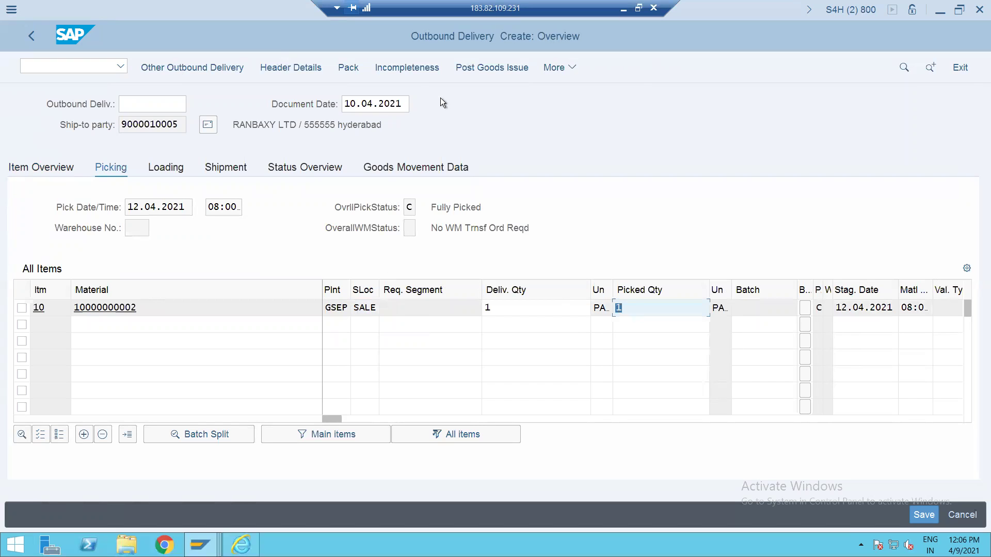
left_click(473, 69)
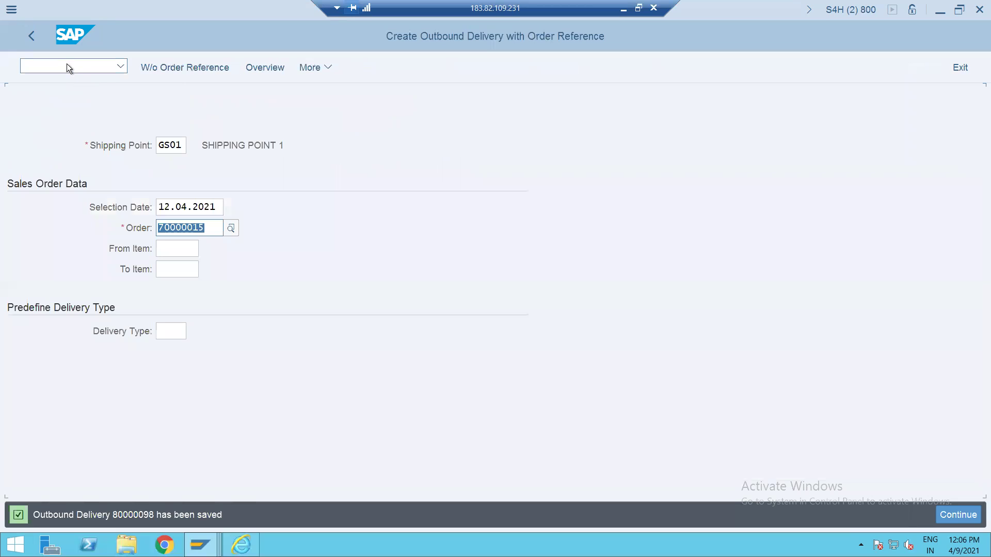
Step: Create and save the billing document for the goods-issued outbound delivery with transaction VF01
left_click(66, 64)
type("/nvf01")
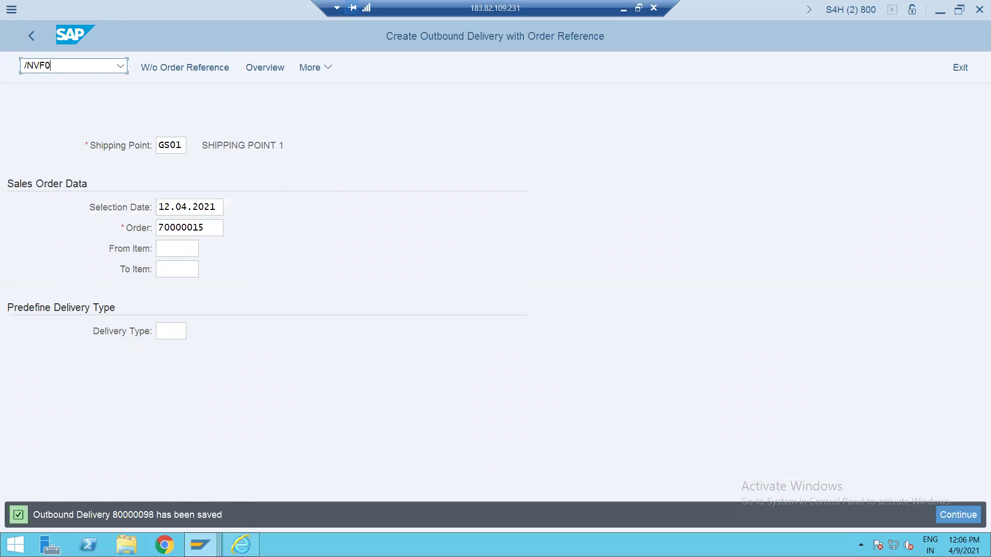
key("Return")
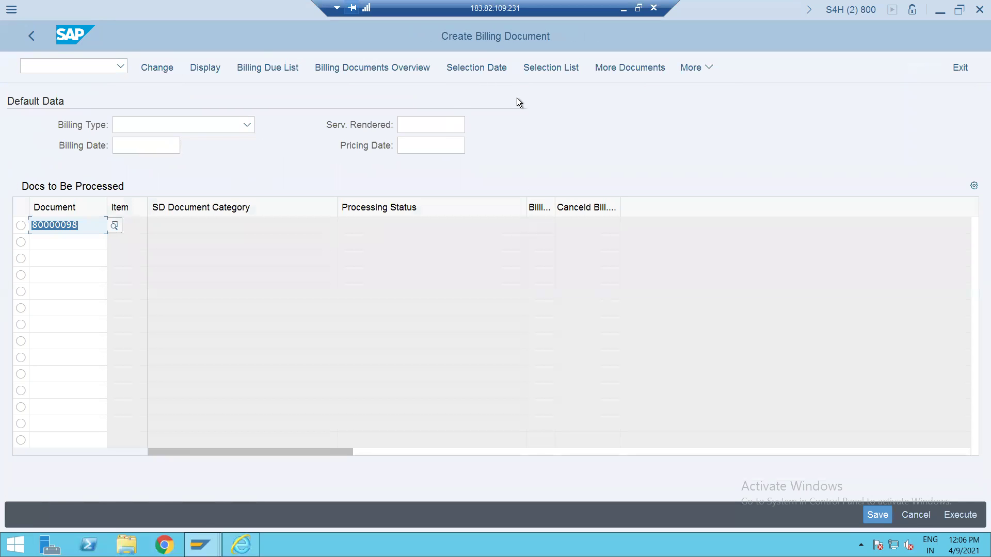
key("Return")
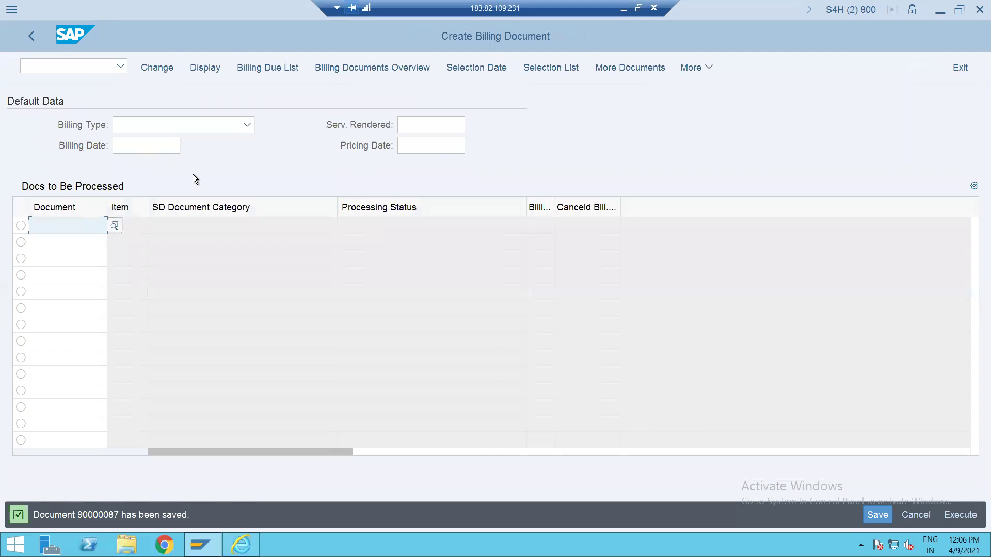
Step: Open the credit sales order in change mode with transaction VA02
left_click(81, 73)
type("/")
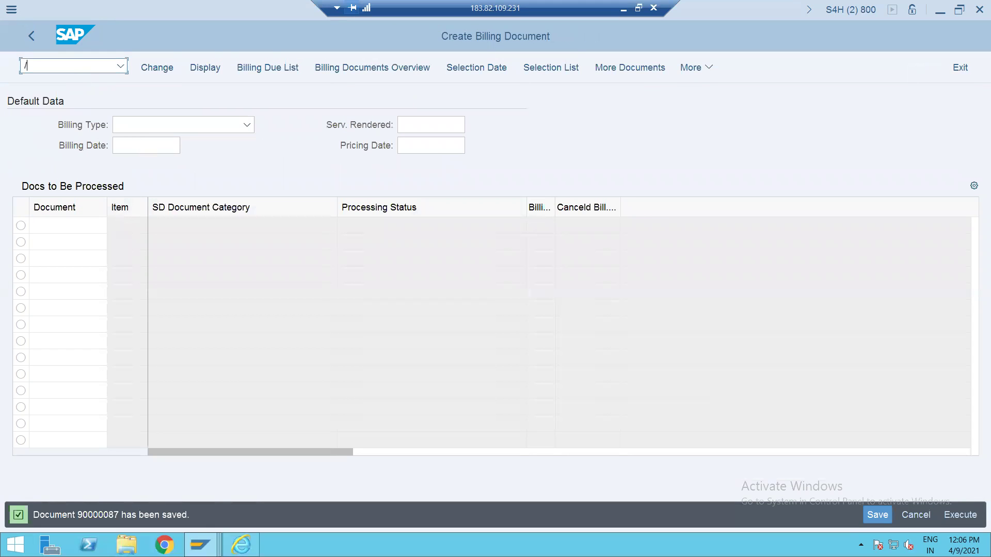
type("NVA02")
key("Return")
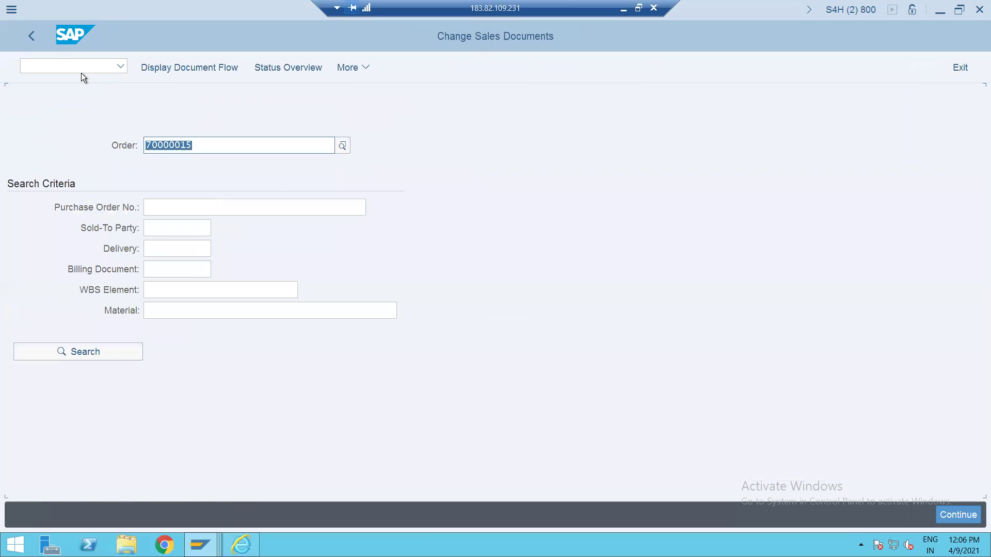
key("Return")
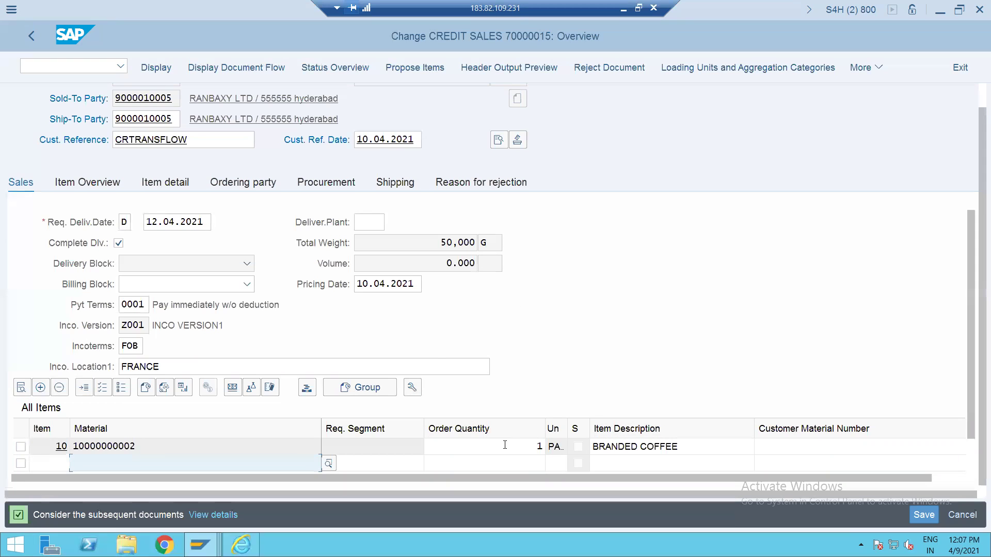
Step: Call up the new billing document in transaction VF02 and display its accounting document
left_click(58, 70)
type("/NVF")
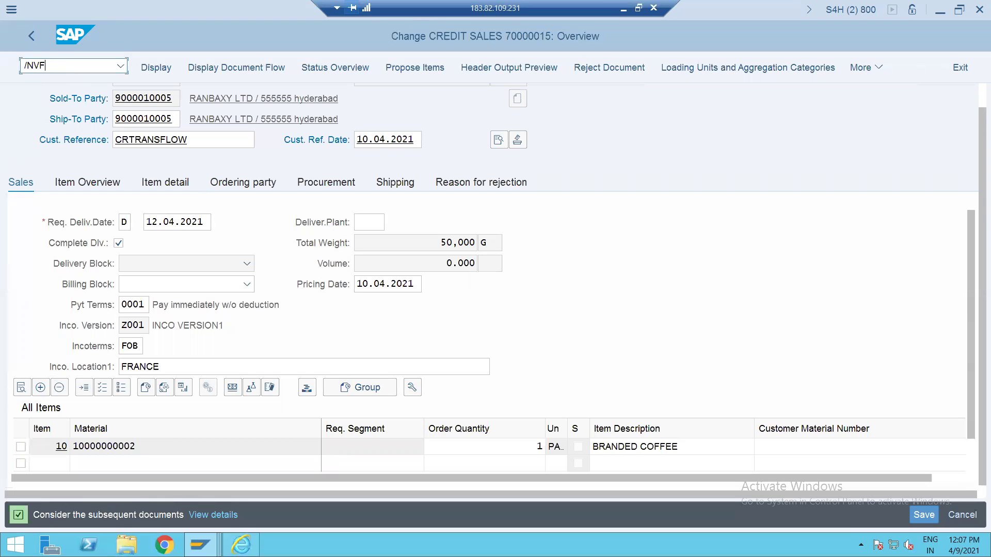
type("02")
key("Return")
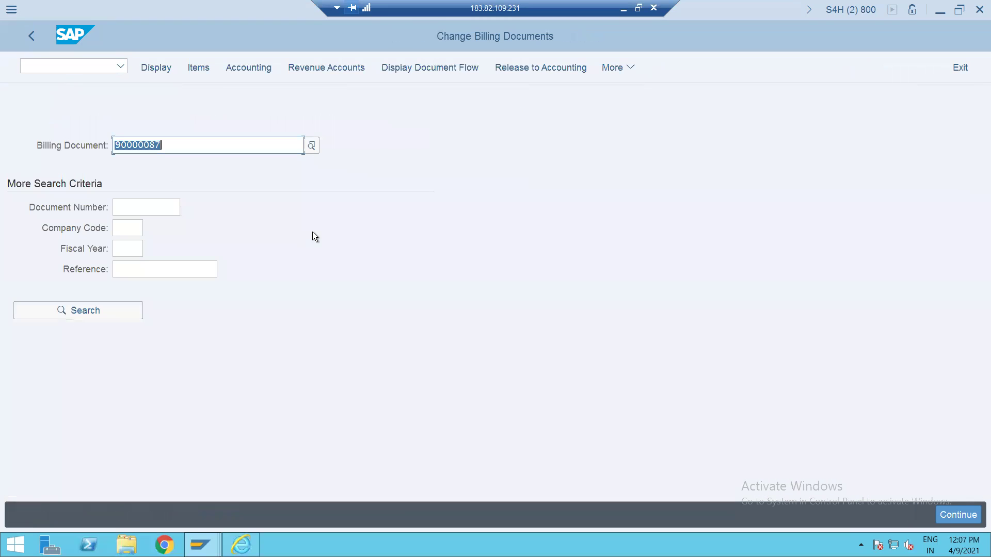
left_click(249, 71)
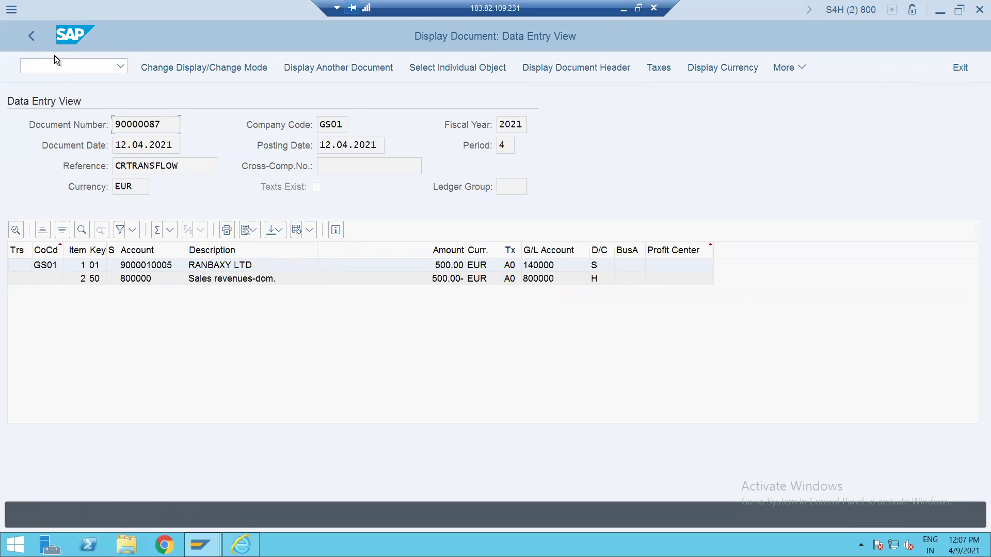
Step: Open the creation screen for a sales document of order type CR in transaction VA01 without a reference
type("/NVA01")
key("Return")
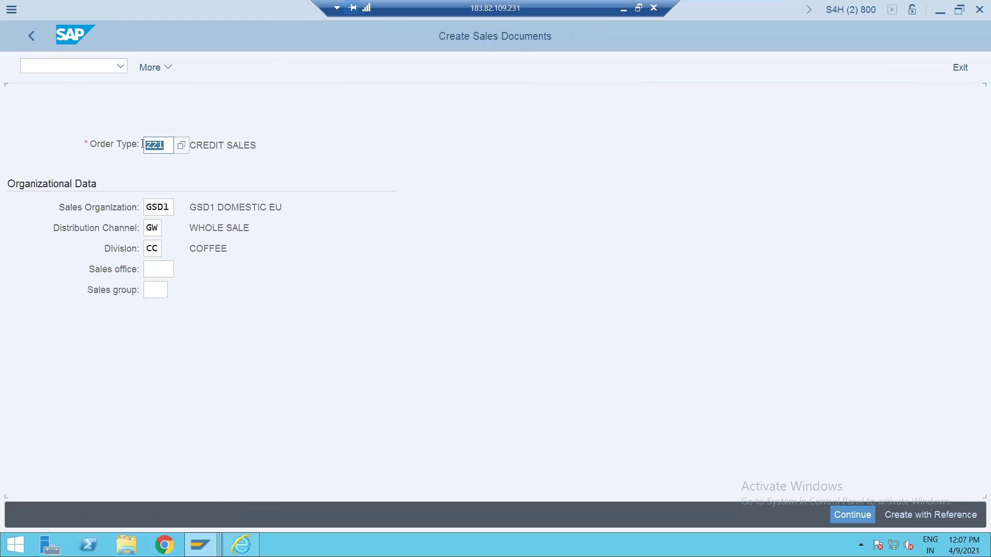
type("CR")
key("Return")
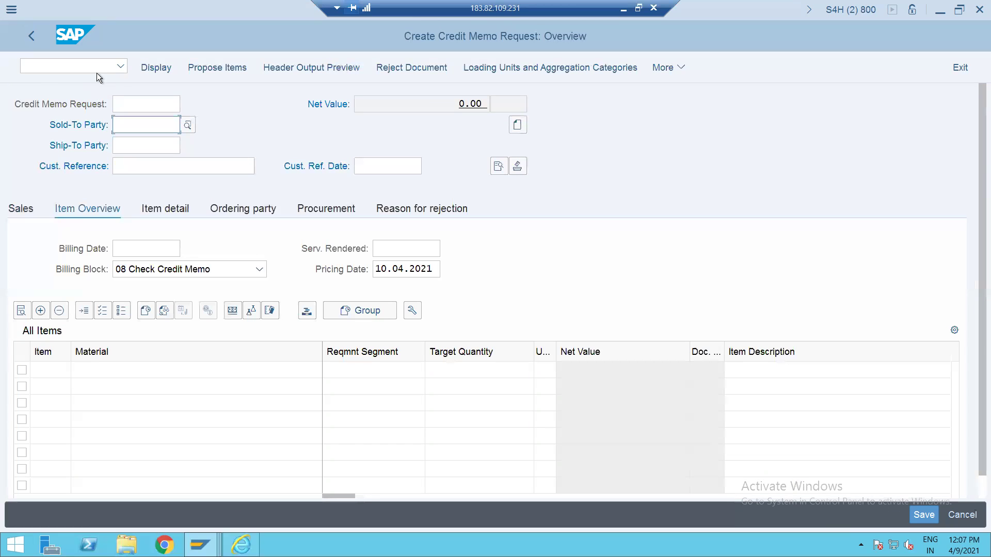
Step: Open the details of sales document type CR, Credit Memo Request, in transaction VOV8
left_click(79, 67)
type("/N")
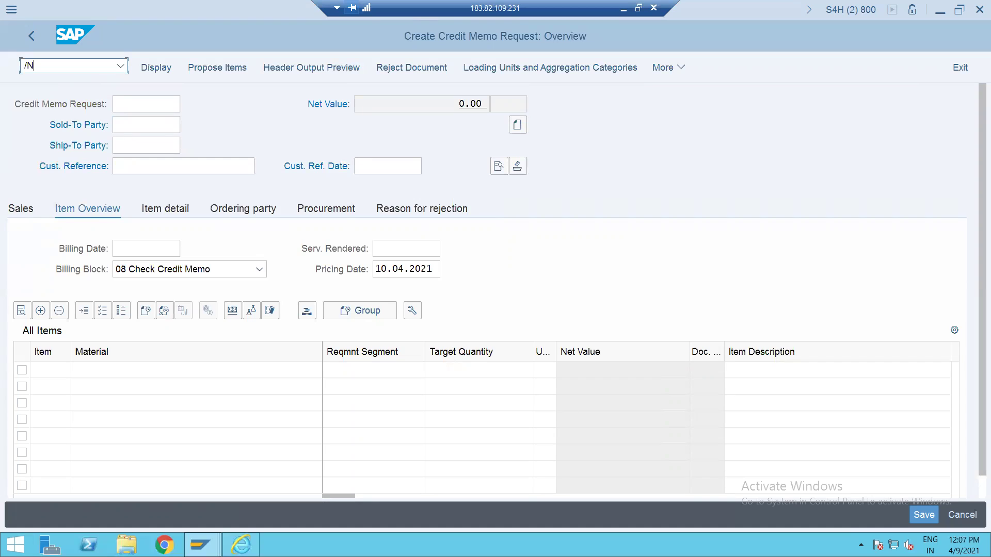
type("VOV8")
key("Return")
left_click(111, 478)
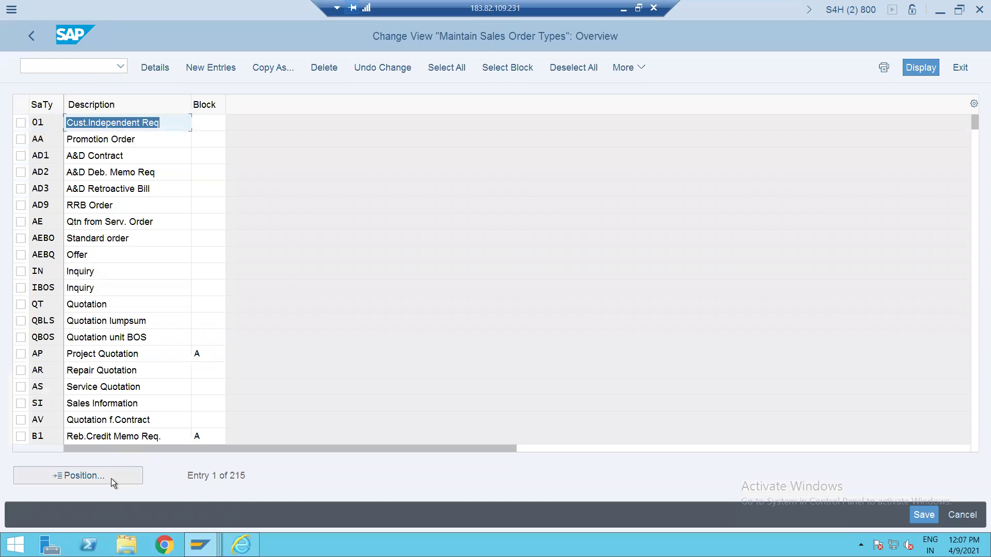
type("CR")
key("Return")
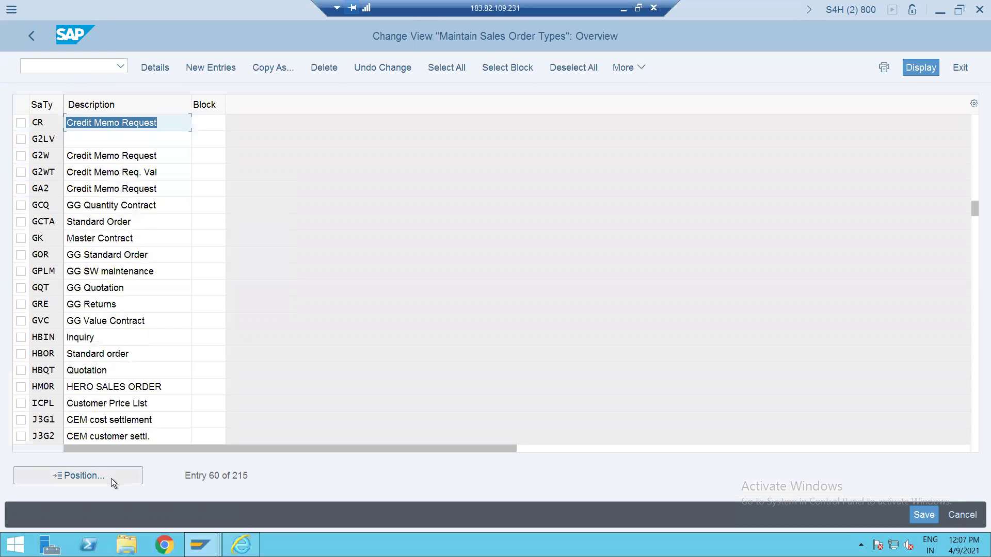
left_click(48, 120)
double_click(48, 121)
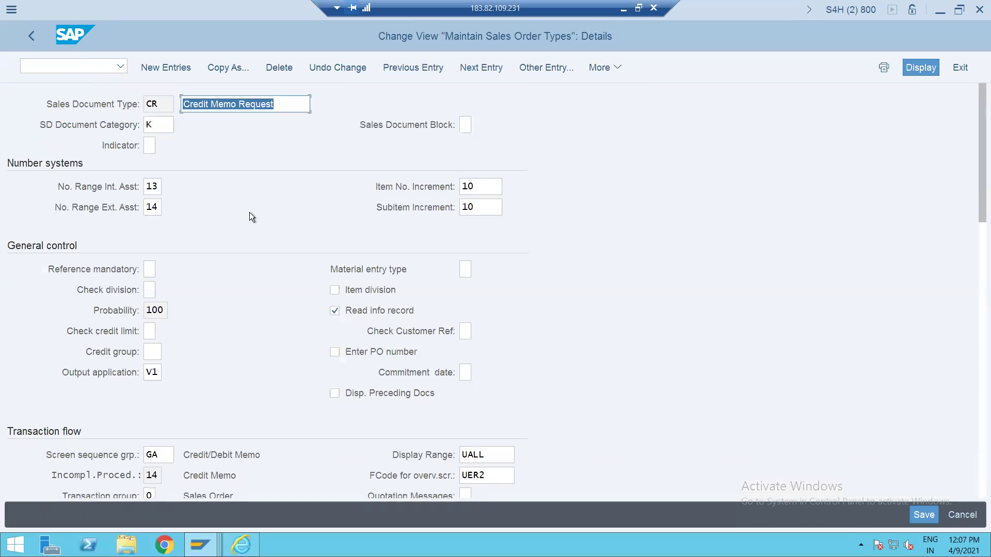
Step: Set Reference mandatory to M, with reference to billing document, and save it under customizing request S4HK901258
left_click(150, 269)
left_click(162, 270)
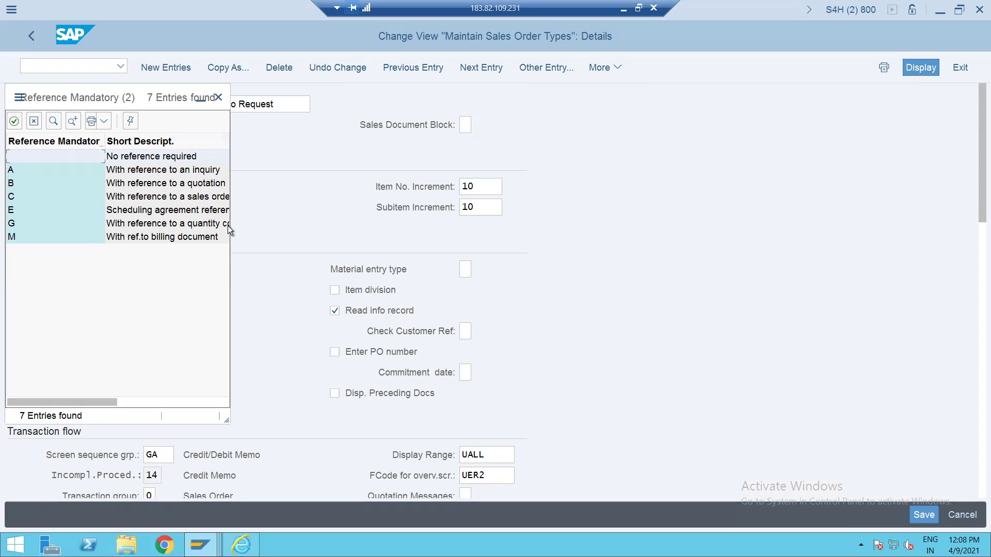
double_click(184, 237)
key("ctrl+s")
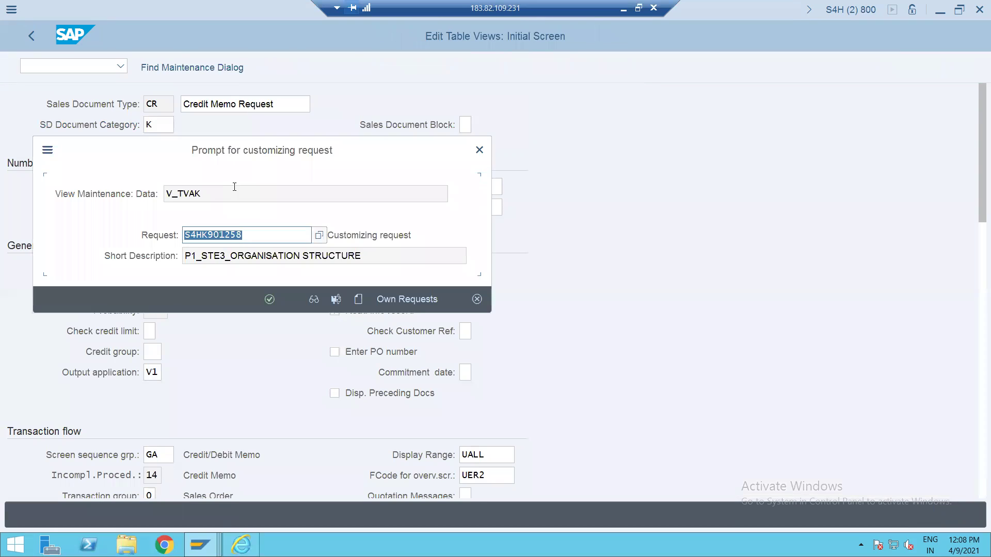
left_click(269, 297)
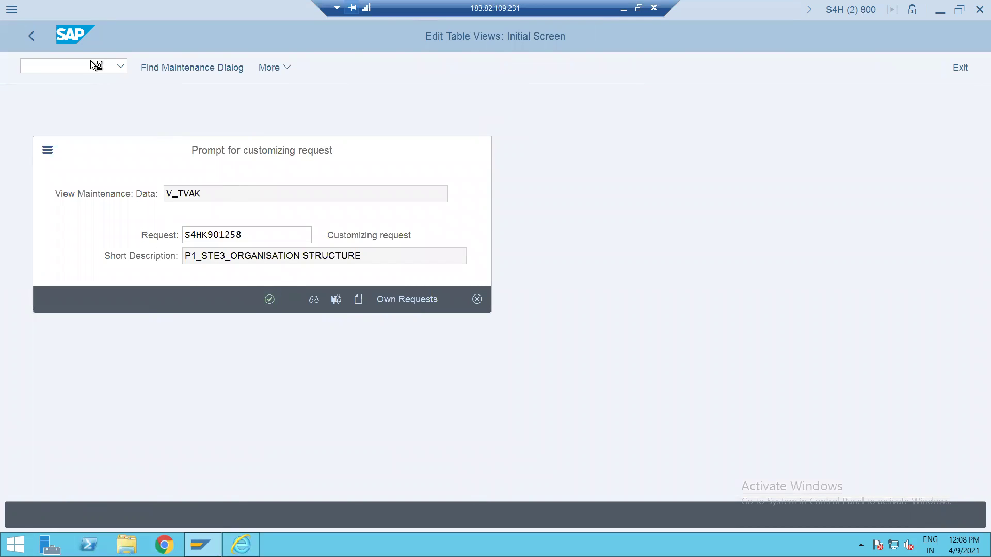
Step: Look up the number of the new billing document in transaction VF02
left_click(69, 66)
type("/")
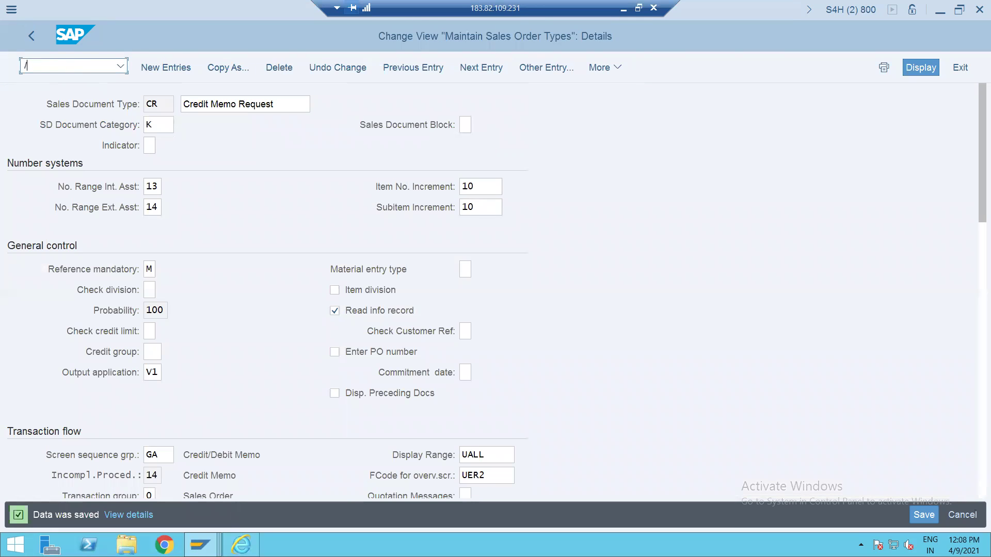
type("NVFO2")
key("Return")
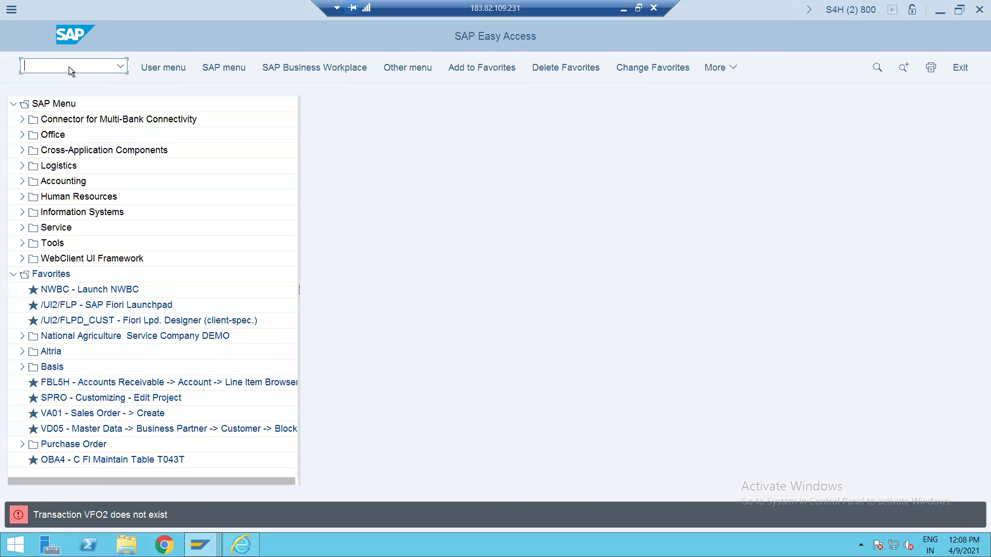
type("VF02")
key("Return")
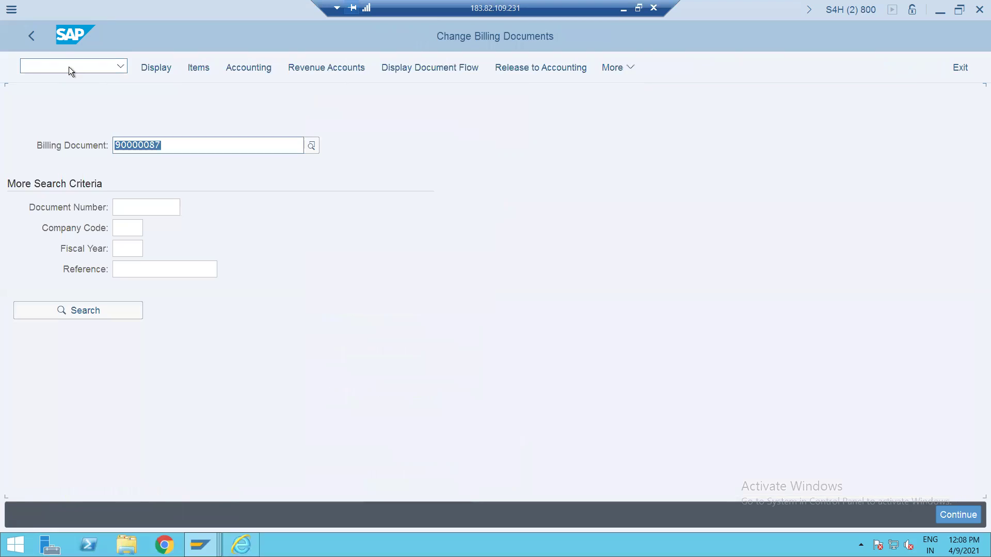
left_click(156, 146)
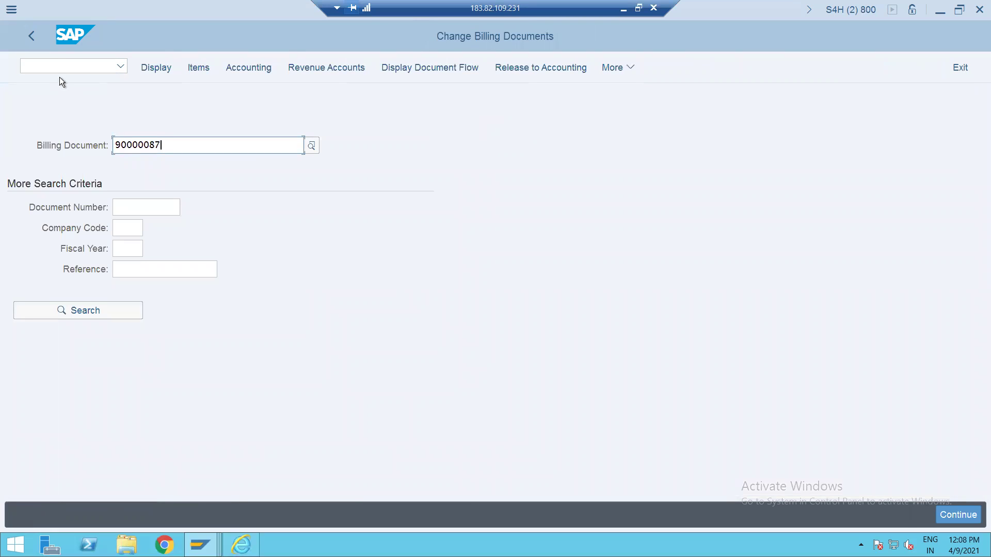
Step: Try to create a CR credit memo request in transaction VA01 by copying from the new billing document
left_click(54, 64)
type("/NVA01")
key("Return")
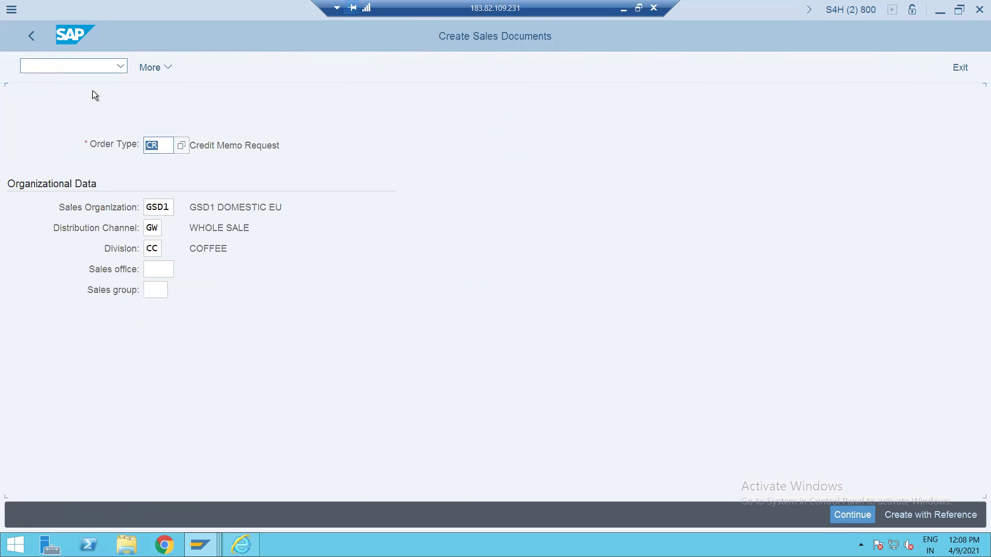
key("F8")
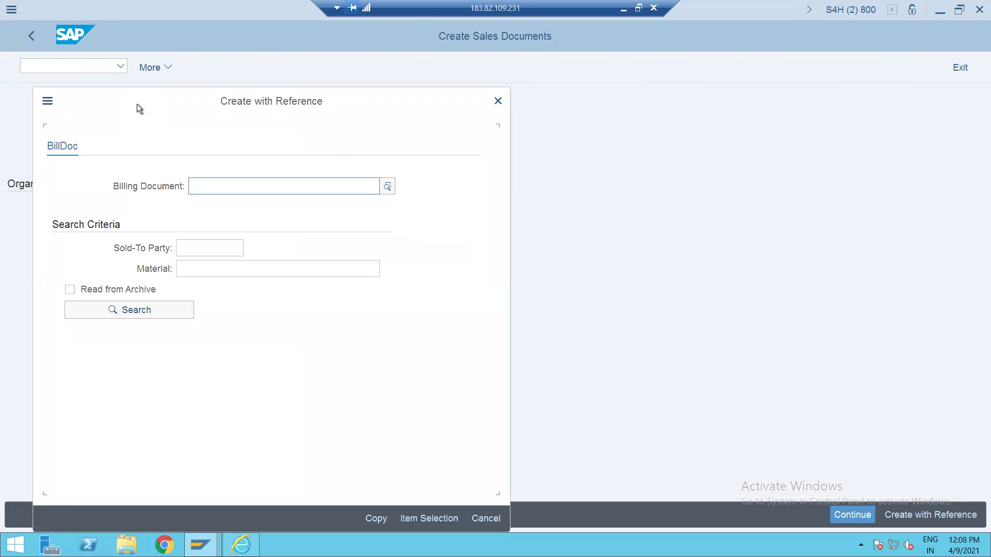
left_click(202, 187)
type("90000087")
left_click(373, 520)
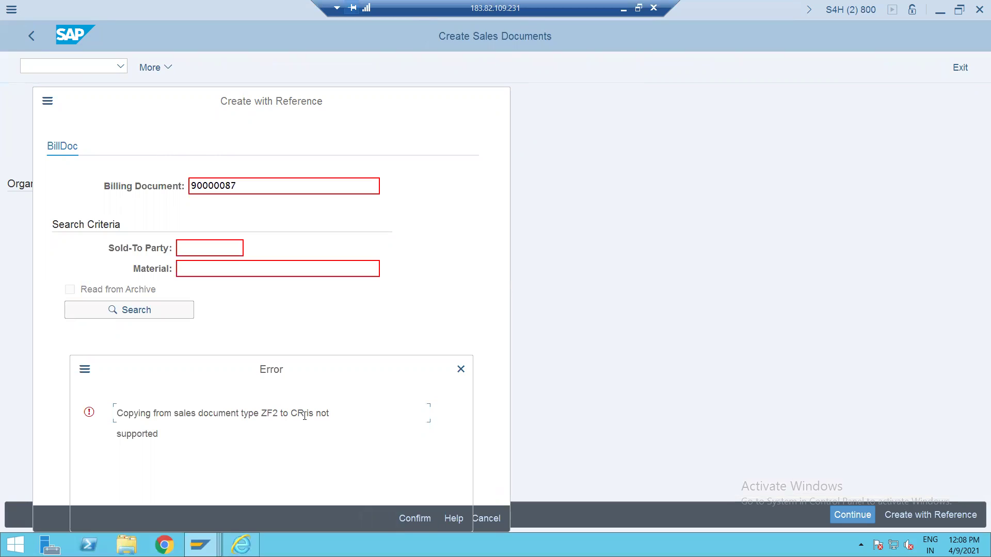
left_click(412, 518)
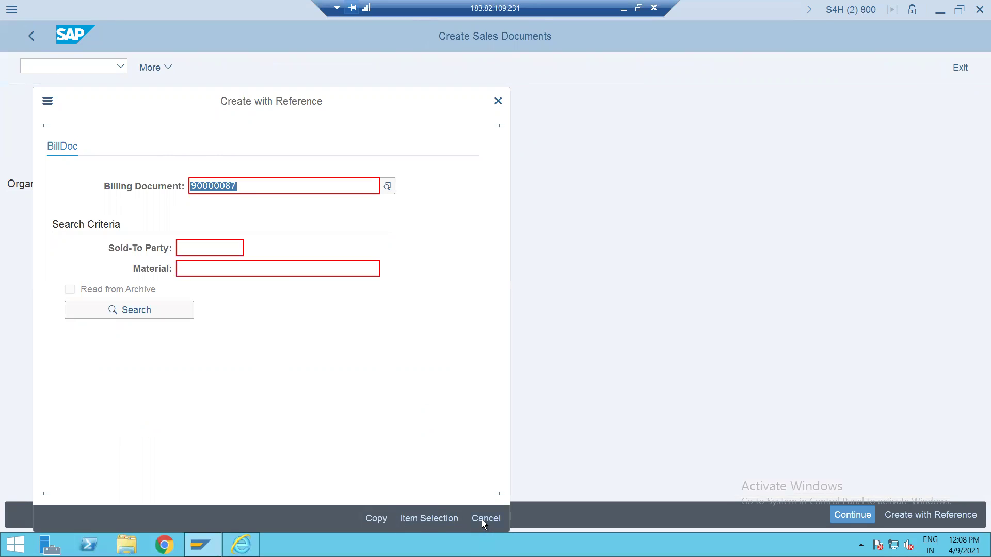
left_click(482, 519)
Step: Open the header copying control from billing documents to sales documents with transaction VTAF
left_click(51, 66)
type("/N")
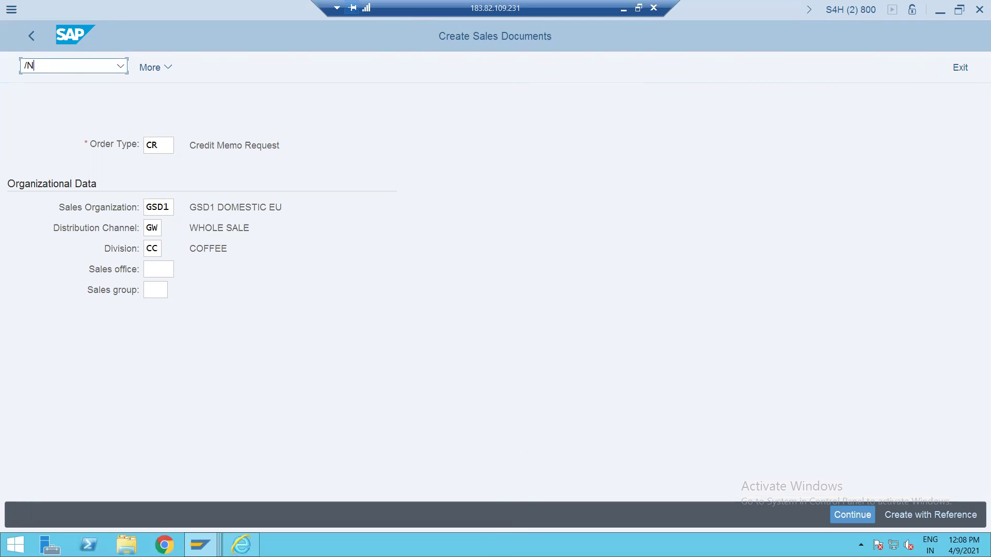
type("VT")
type("FA")
key("BackSpace")
key("BackSpace")
type("AF")
key("Return")
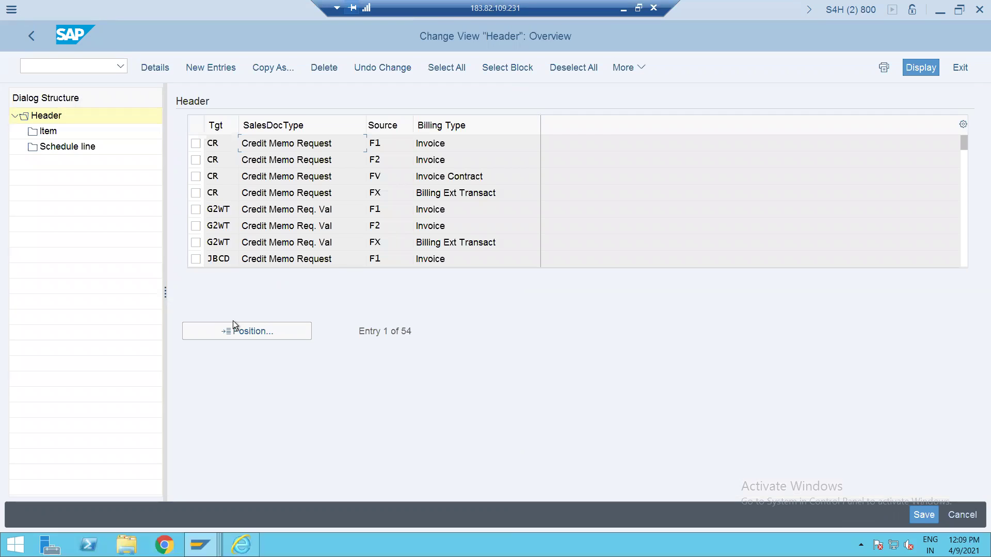
Step: Copy the header copying control entry CR from F2 to source billing type ZF2, including all dependent entries
left_click(195, 161)
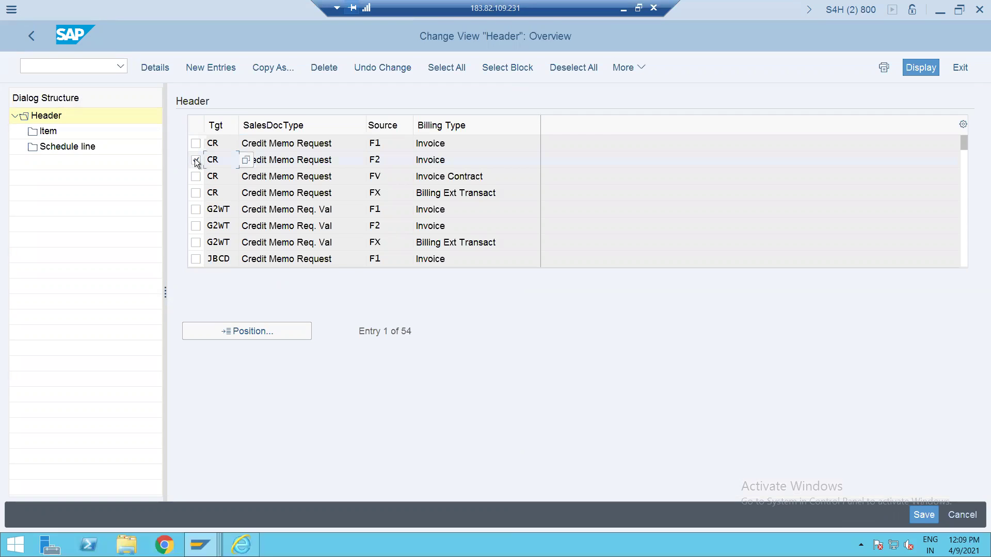
left_click(261, 66)
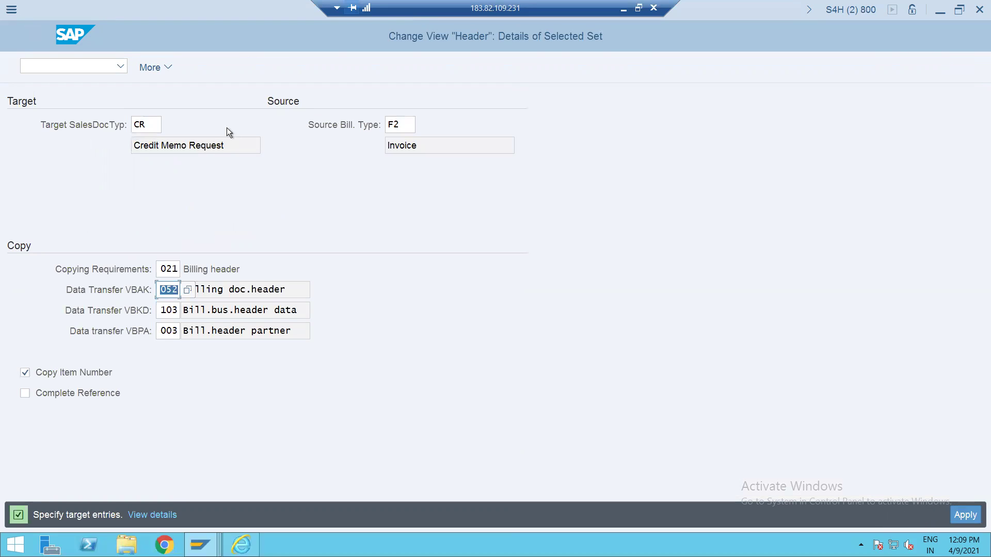
left_click(398, 126)
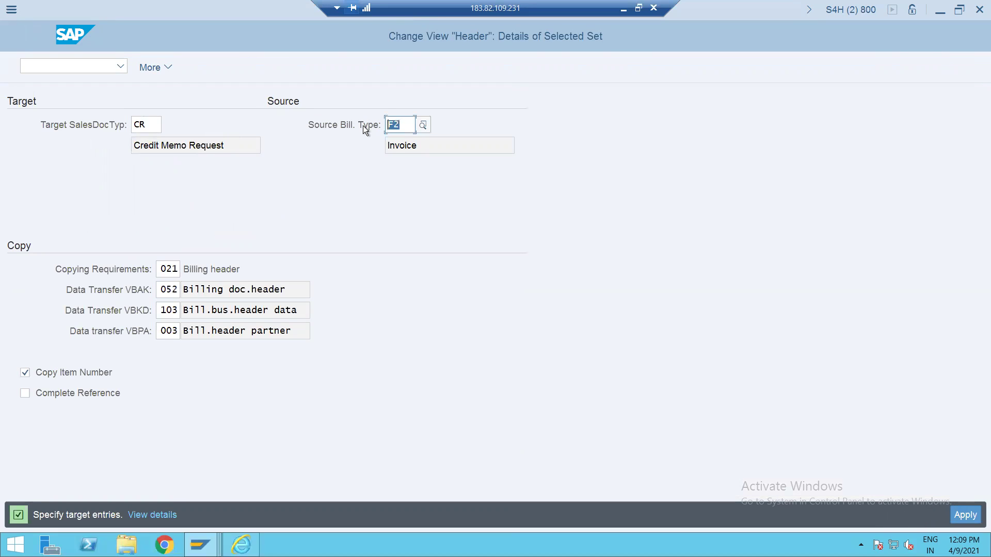
type("ZZ1")
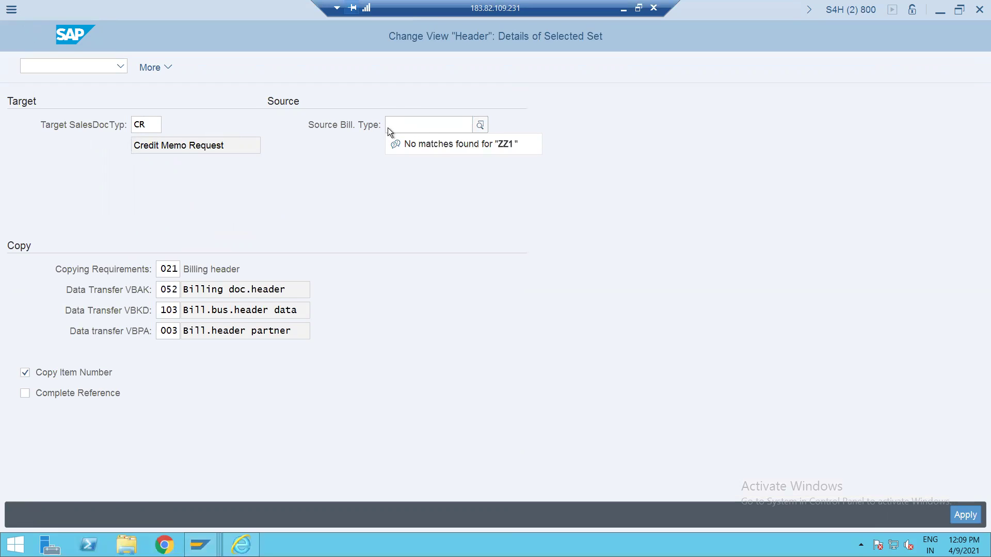
key("Escape")
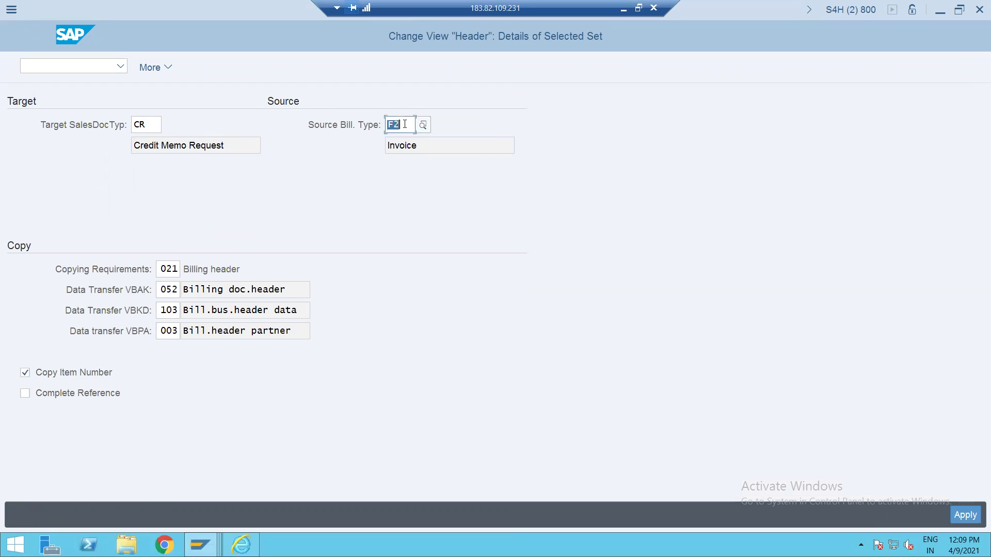
key("BackSpace")
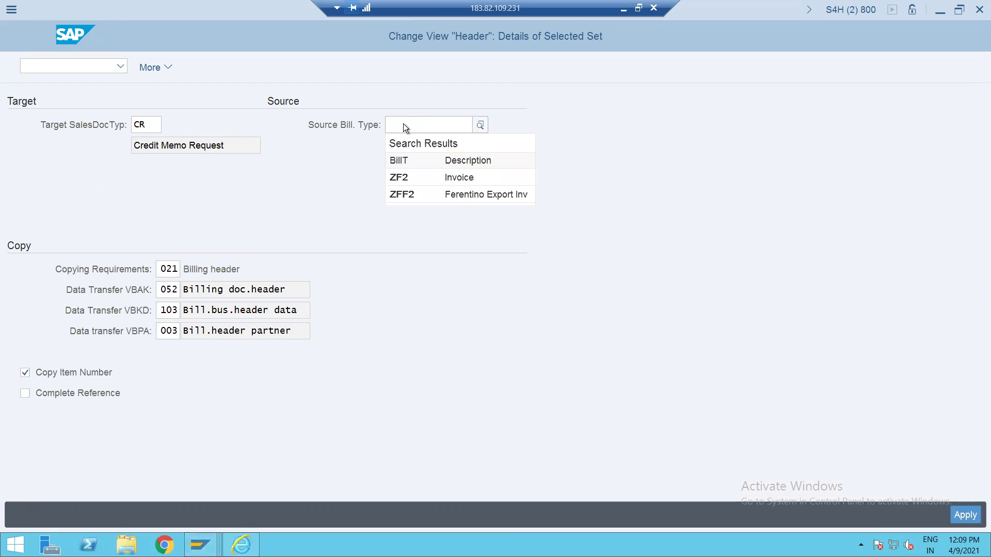
left_click(407, 178)
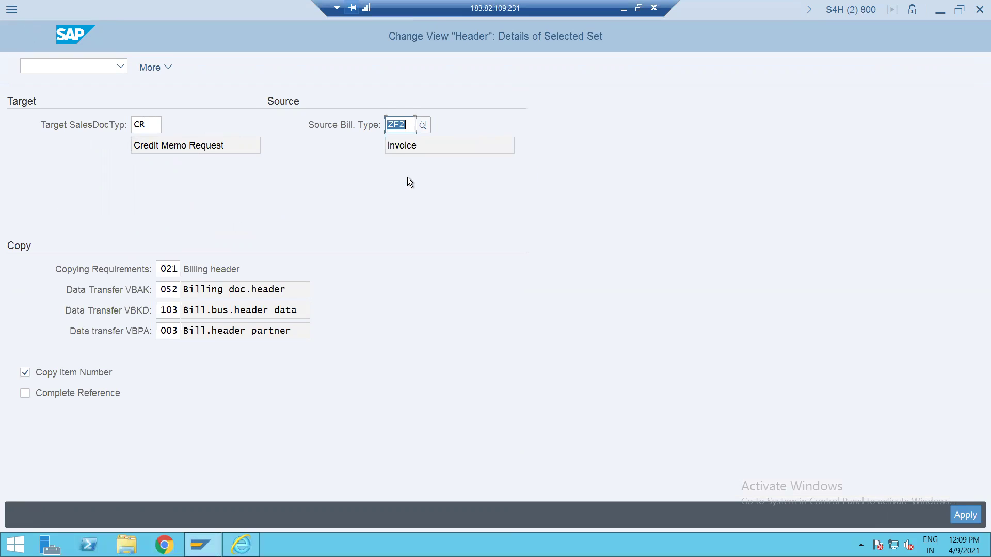
key("Return")
key("Return")
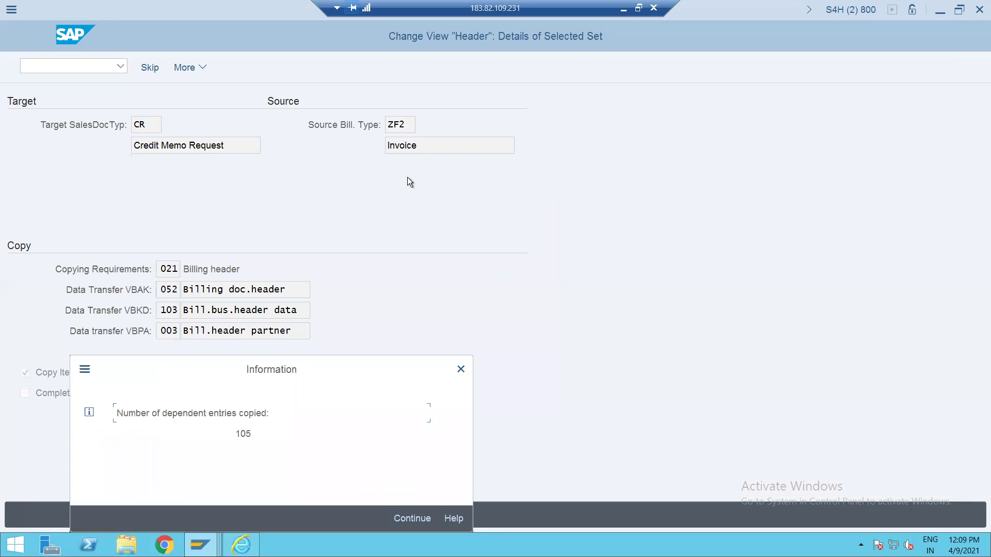
key("Return")
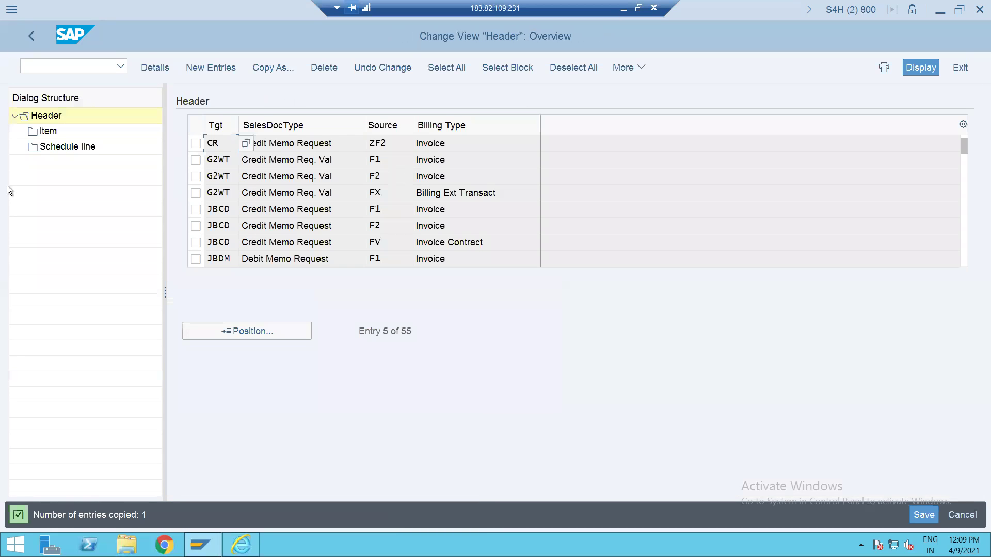
Step: Check the item-level copying control of CR from ZF2 for item categories GT, TAN and ZTAN
double_click(43, 131)
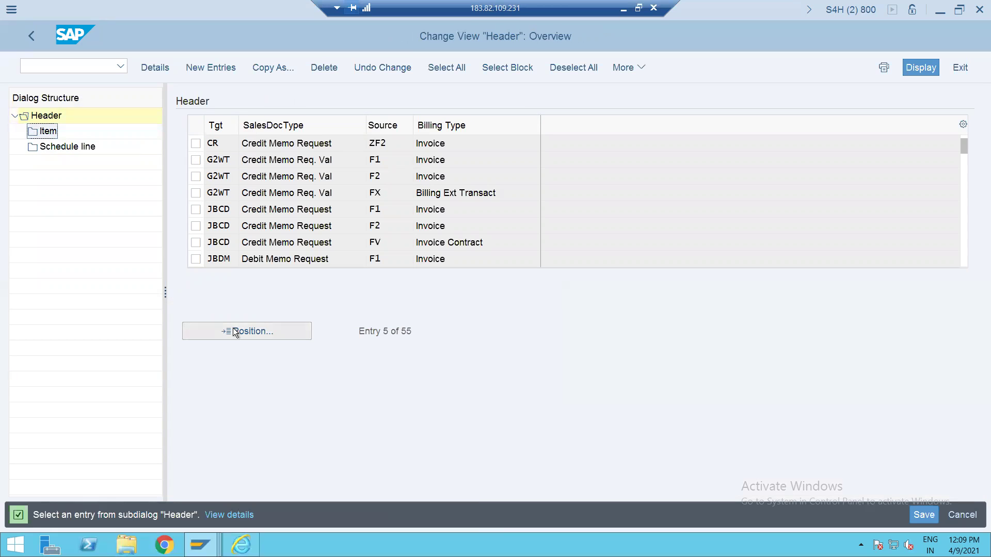
left_click(196, 144)
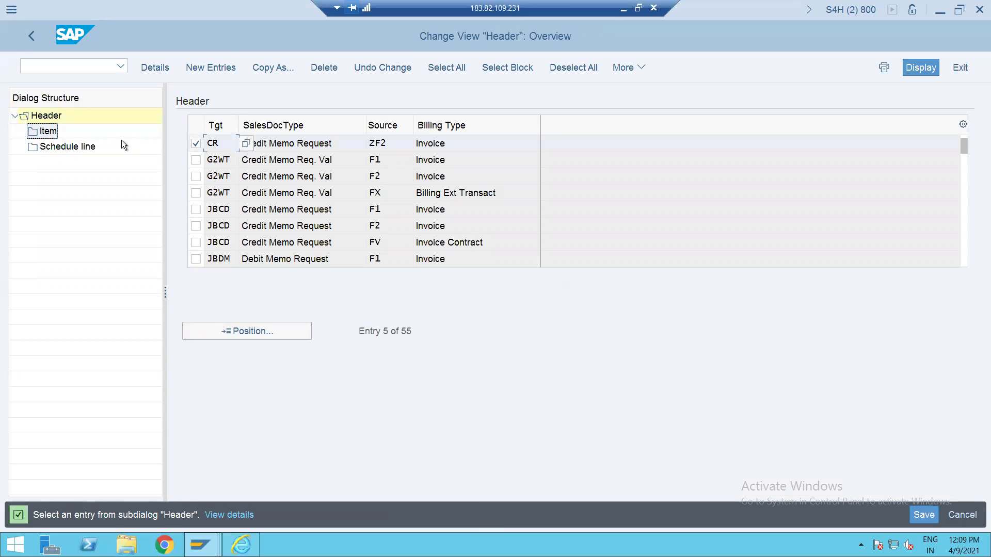
double_click(47, 131)
left_click(282, 331)
type("GT")
key("Return")
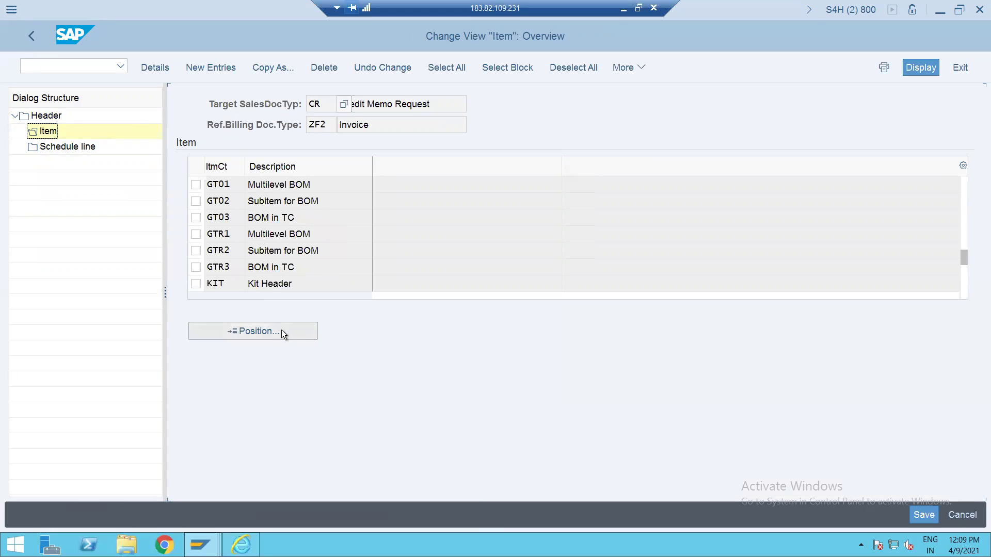
left_click(272, 332)
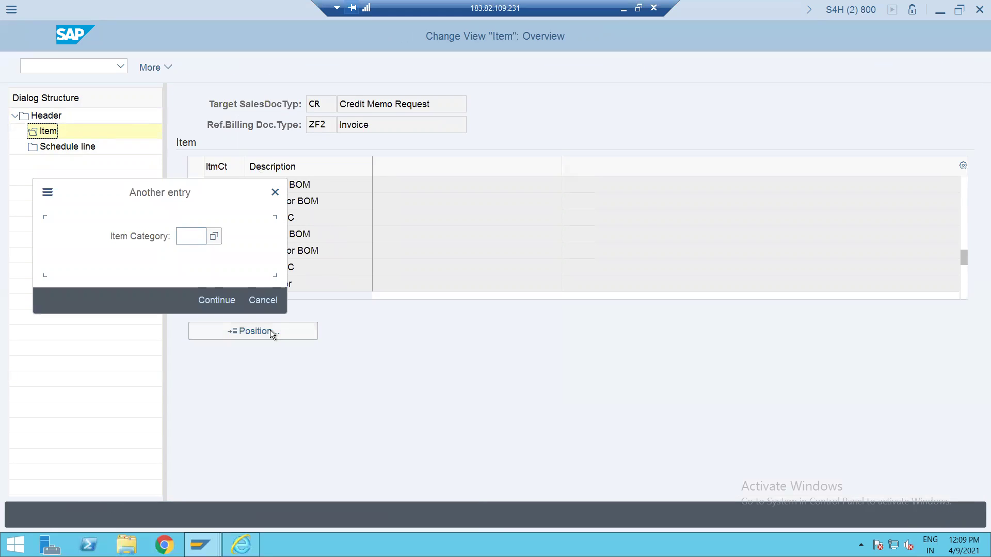
type("TAN")
key("Return")
left_click(270, 331)
type("ZTA")
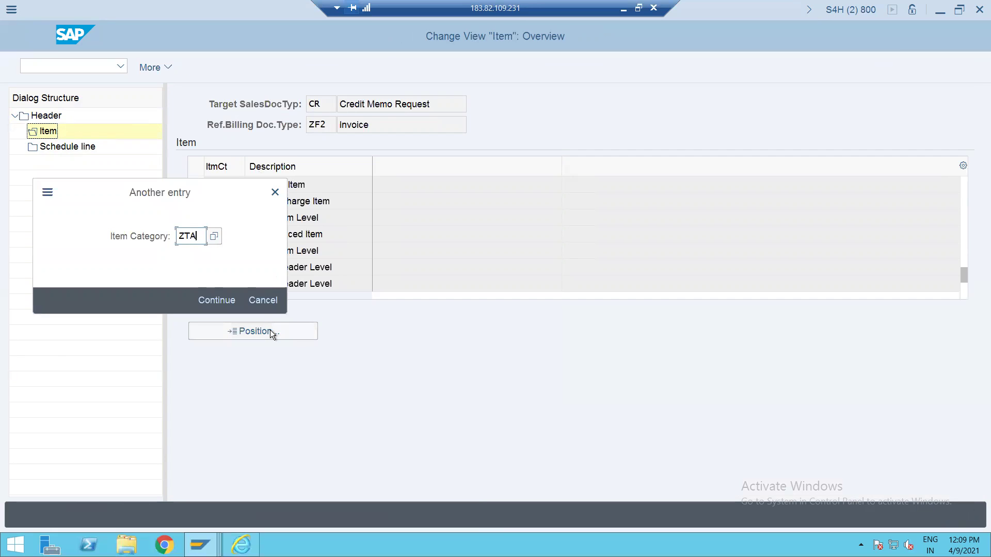
type("N")
key("Return")
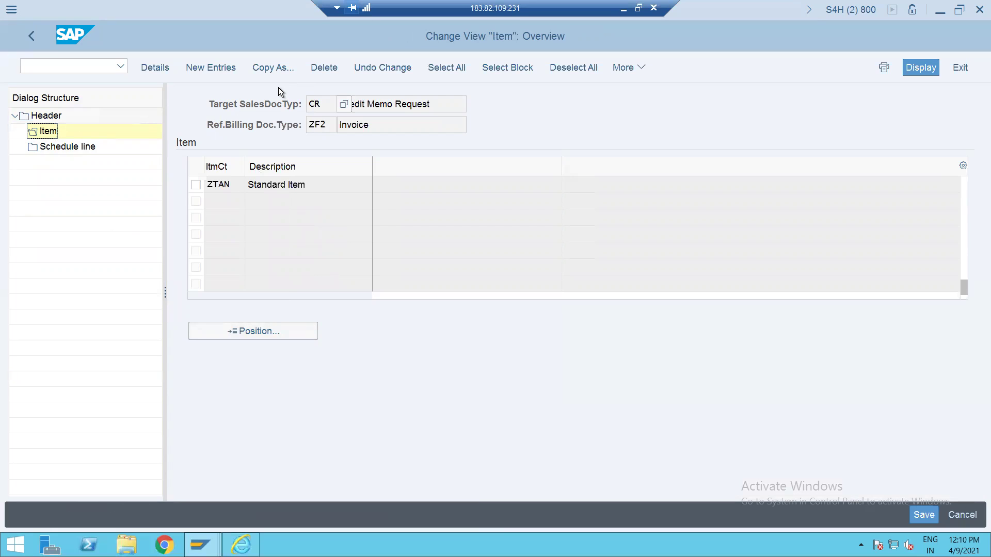
Step: Save the copying control under a new customizing request with the short description CRDEMO
key("ctrl+s")
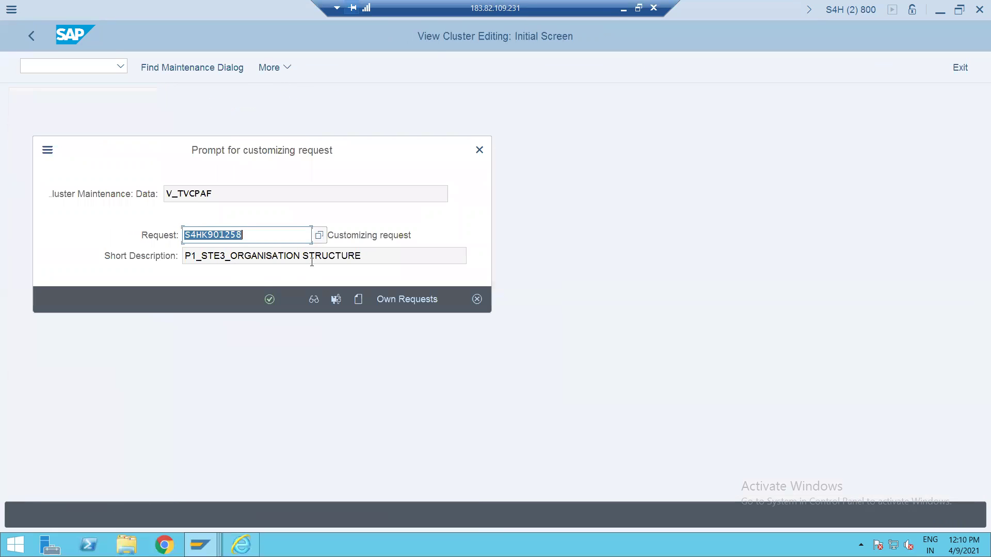
left_click(389, 304)
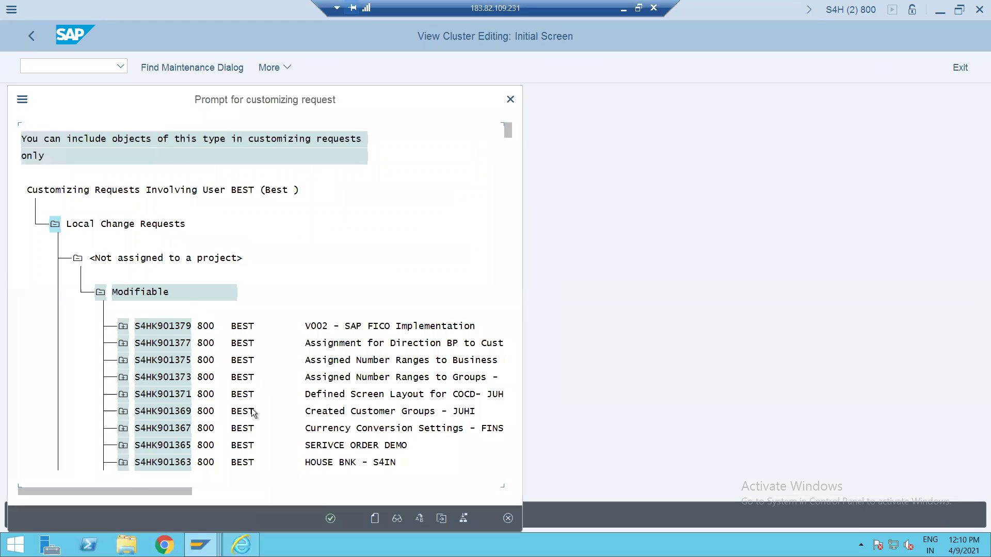
left_click(376, 513)
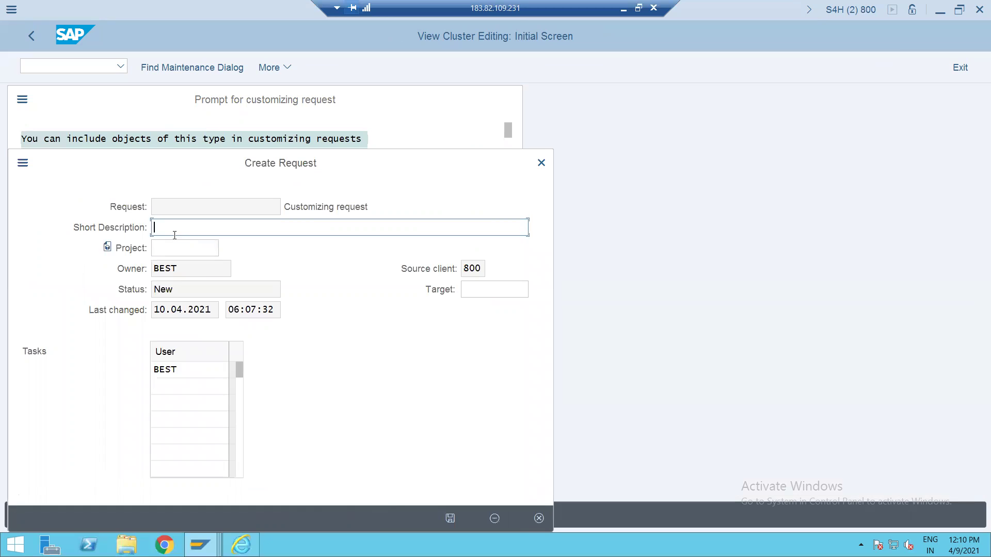
type("CRE")
key("BackSpace")
type("DEMO")
left_click(448, 521)
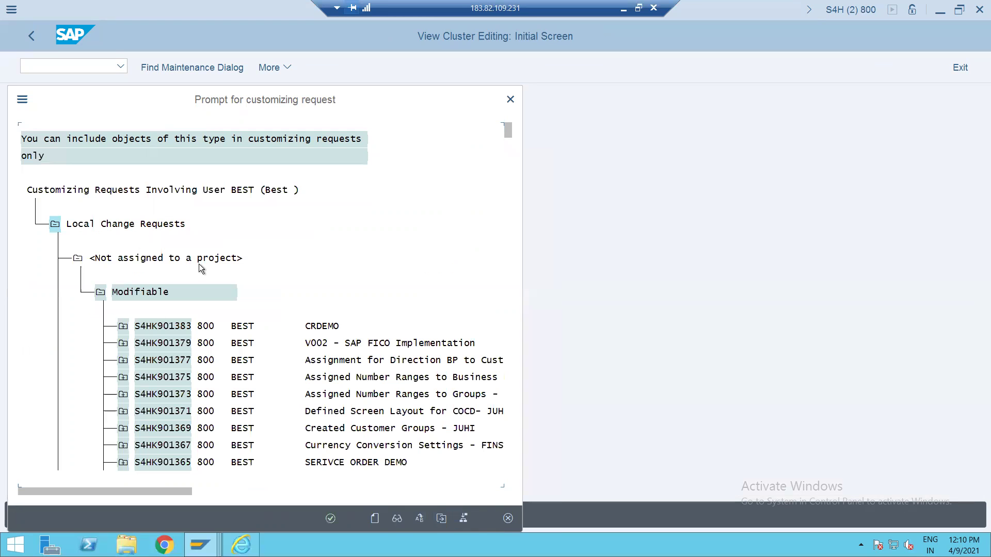
double_click(155, 327)
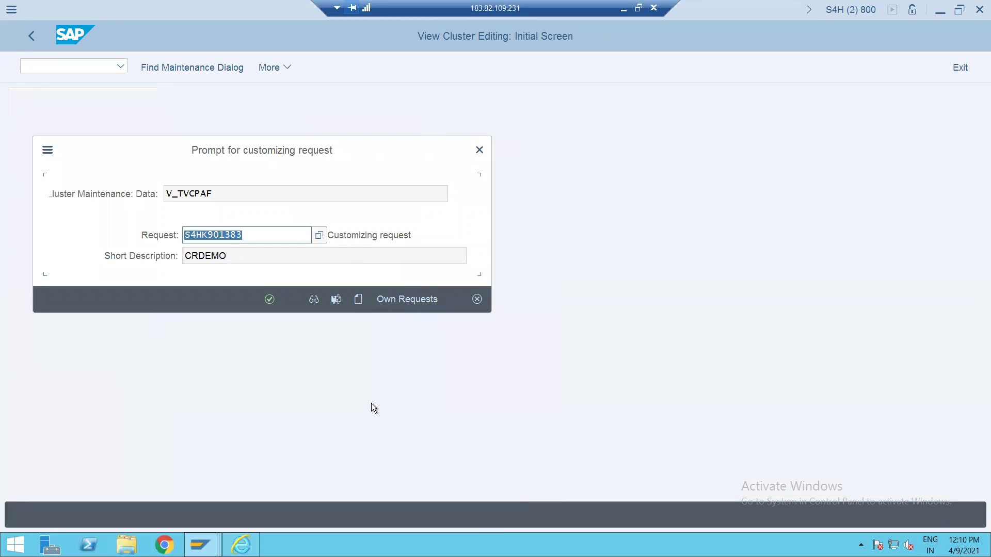
left_click(271, 304)
Step: Create a CR credit memo request in transaction VA01 by copying from the new billing document
left_click(30, 64)
type("/NVA")
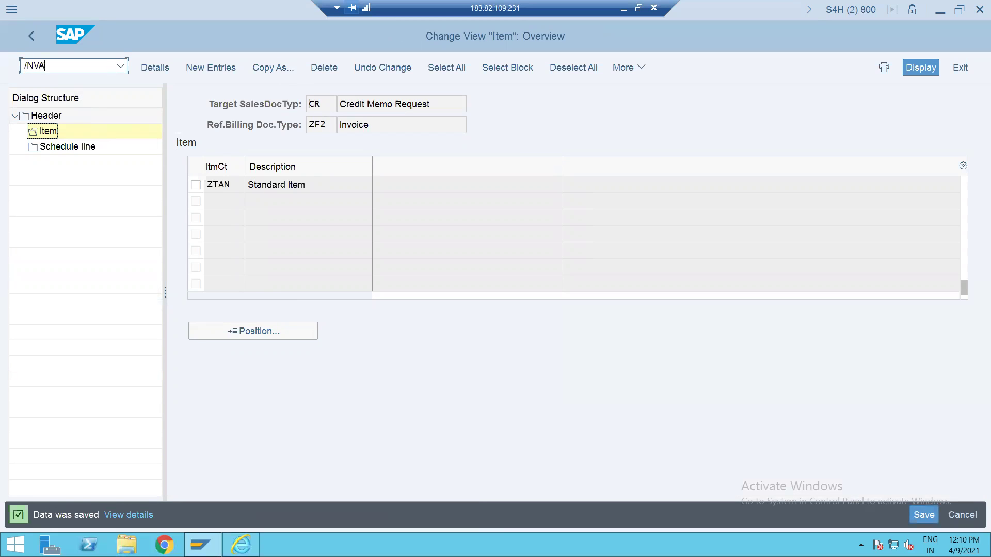
type("01")
key("Return")
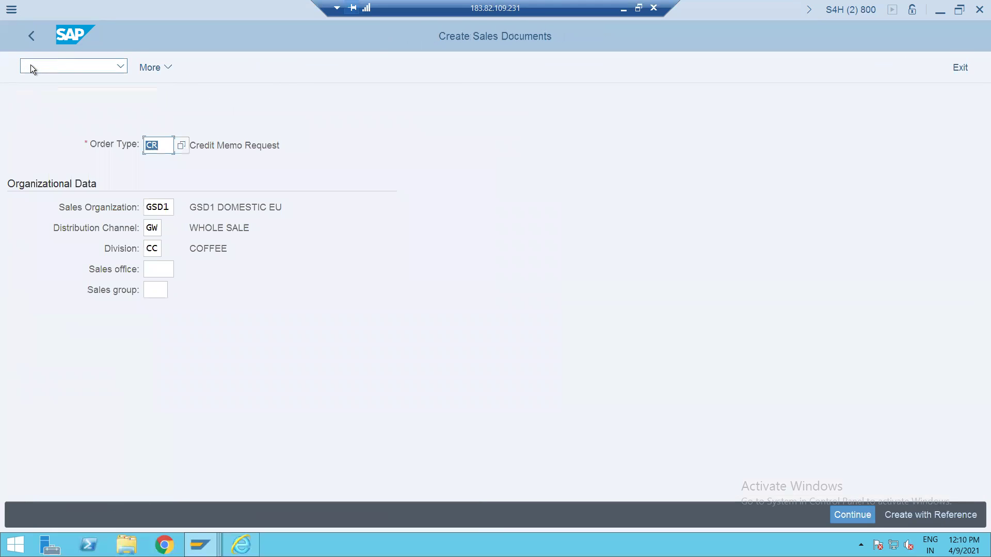
key("F6")
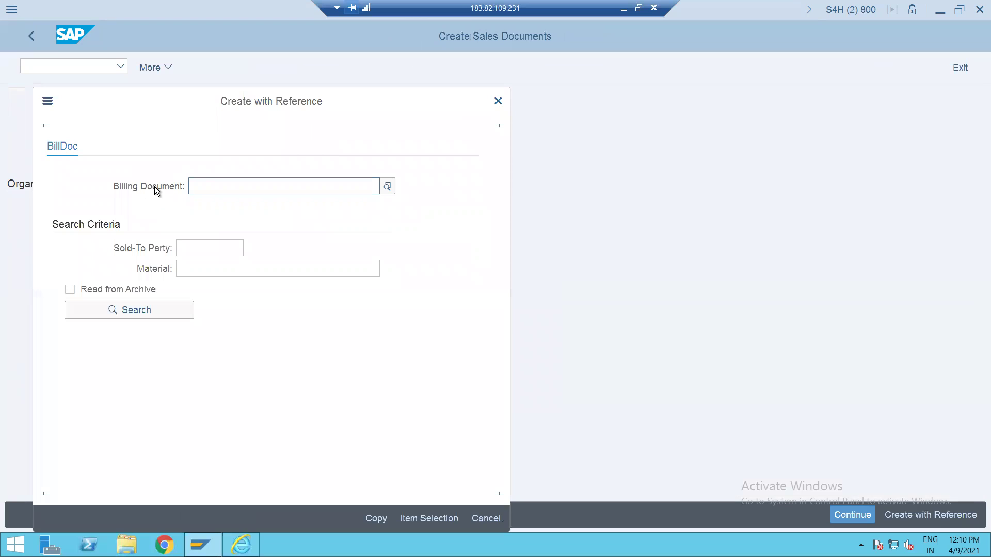
type("90000087")
left_click(373, 518)
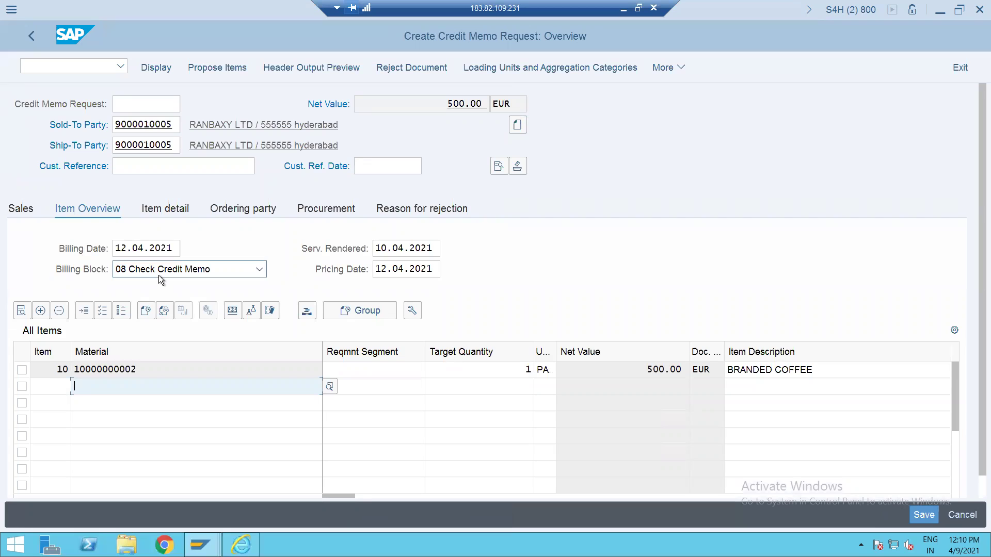
Step: Review the pricing conditions of item 10 in the credit memo request and return to the item overview
double_click(512, 370)
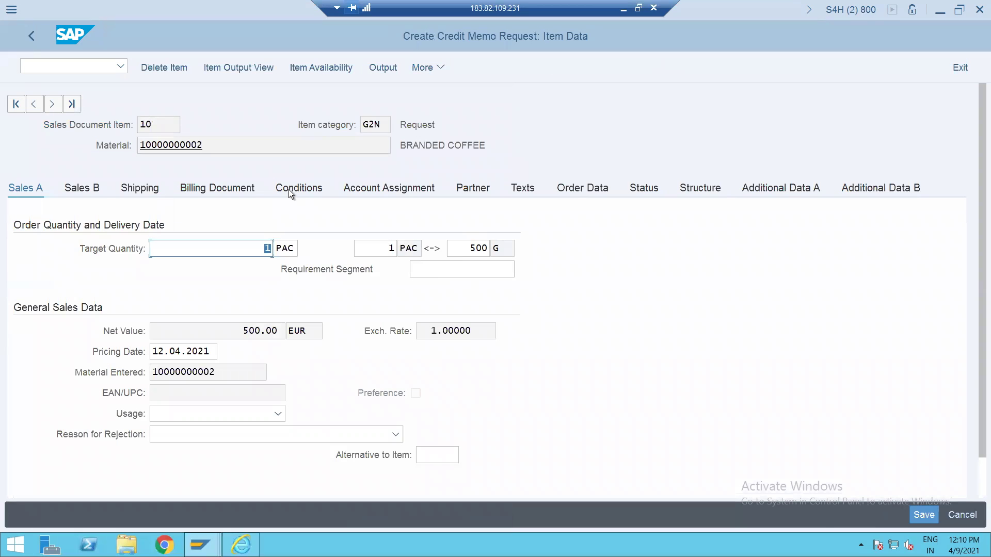
left_click(289, 189)
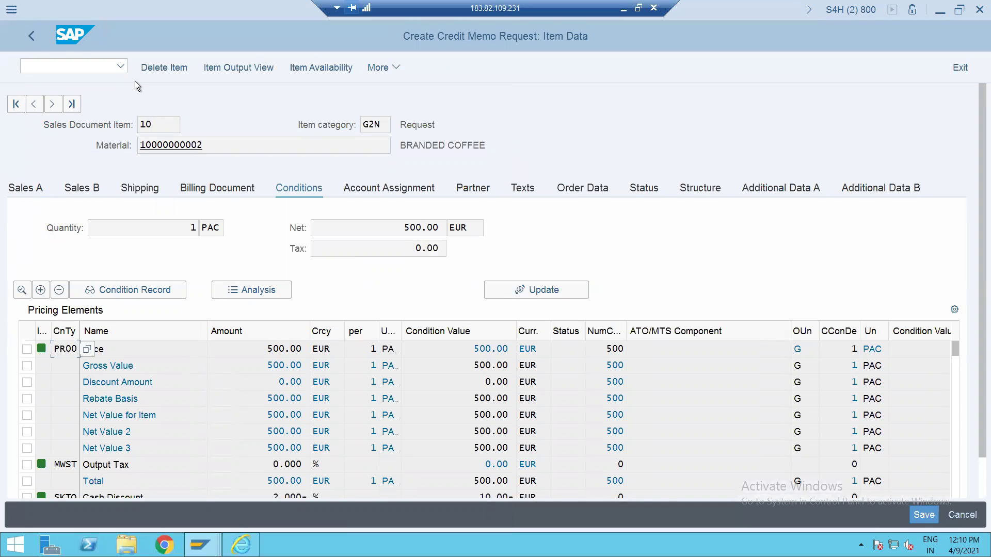
left_click(32, 35)
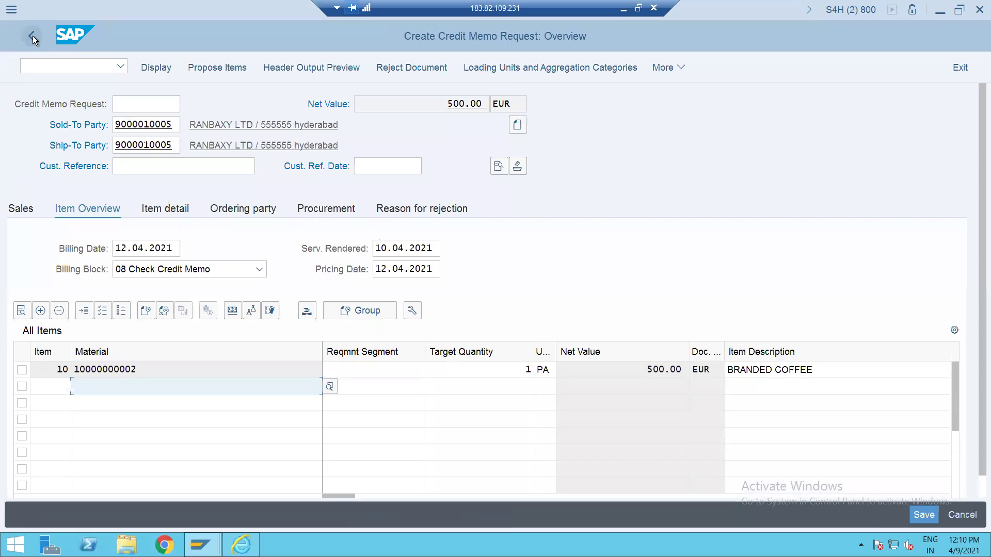
Step: Open the Sales A data of item 10, where the target quantity and its unit conversion are maintained
left_click(242, 389)
left_click_drag(522, 373, 540, 373)
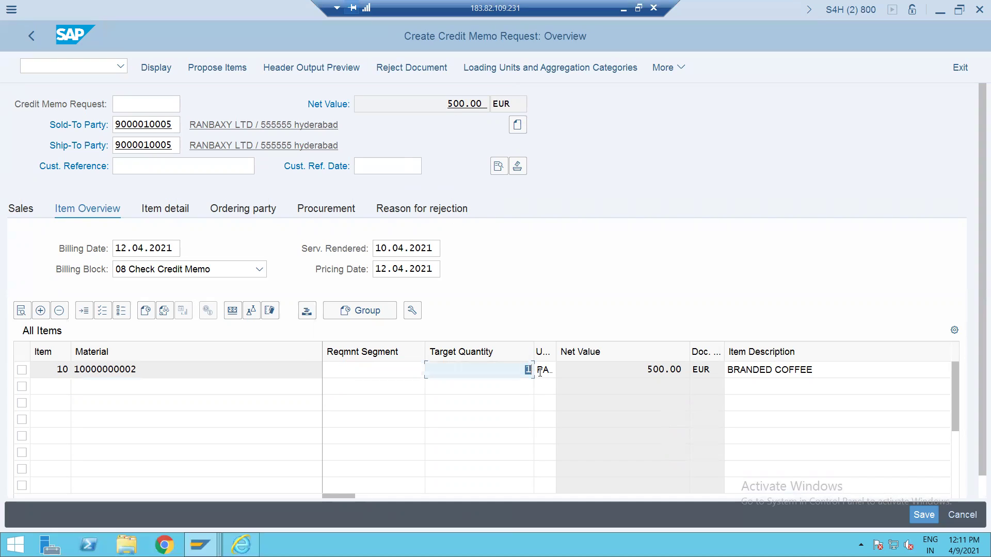
double_click(476, 370)
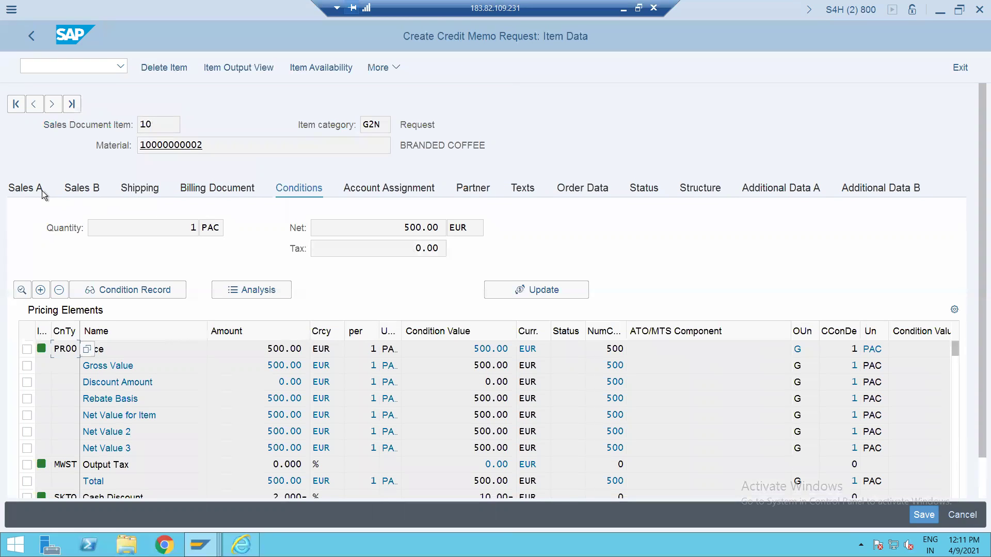
left_click(82, 189)
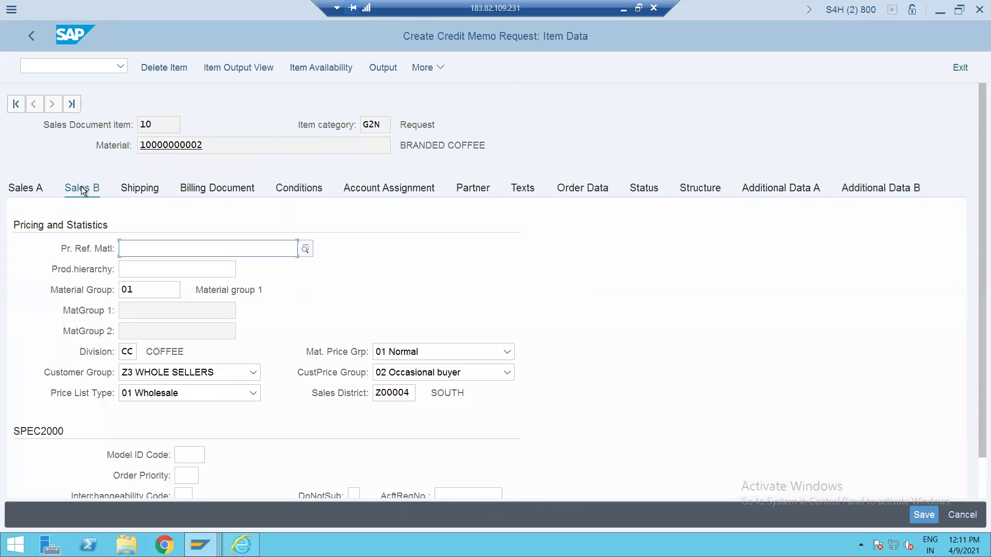
left_click(42, 187)
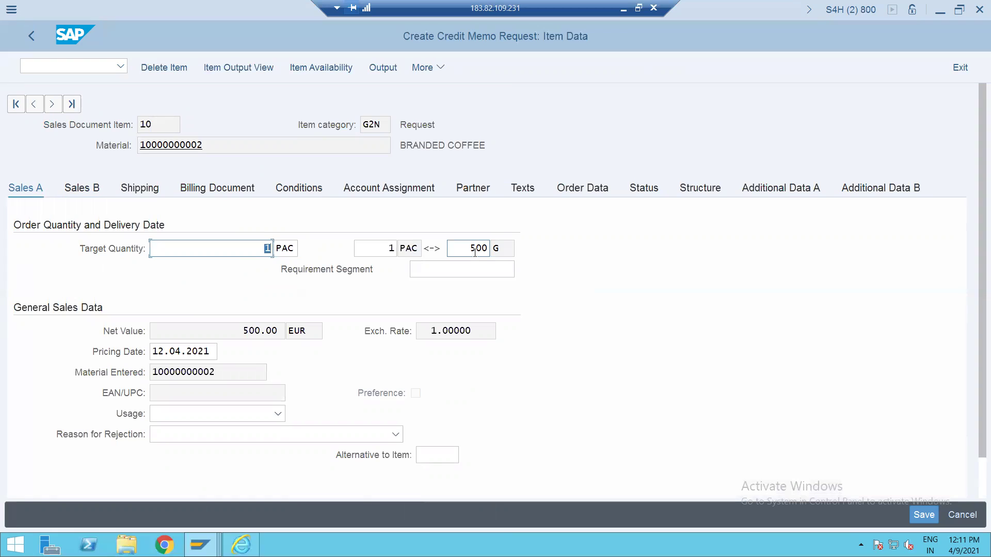
Step: Try to set the package side of item 10's unit conversion to 0.5 PAC, and put it back to 1 PAC
left_click(386, 250)
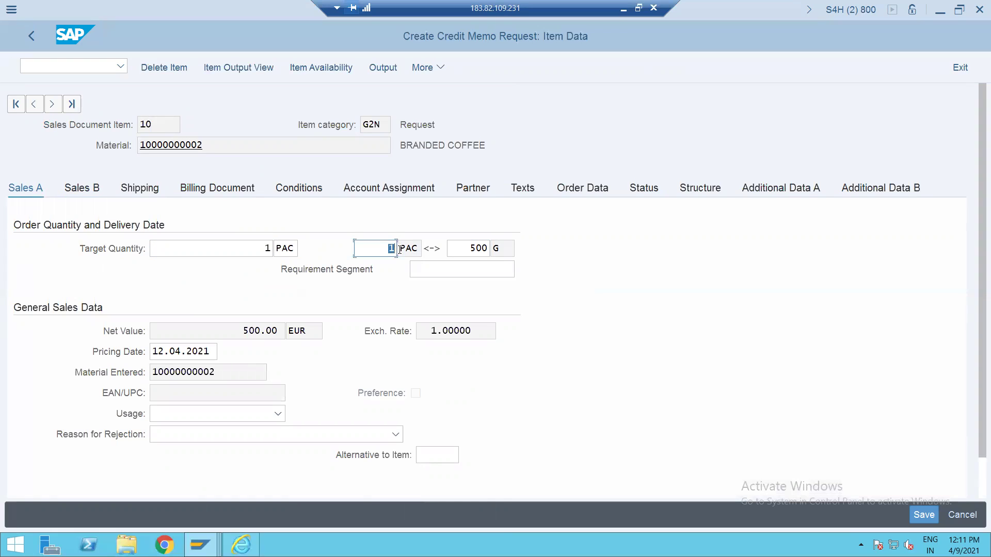
type("0.5")
key("Return")
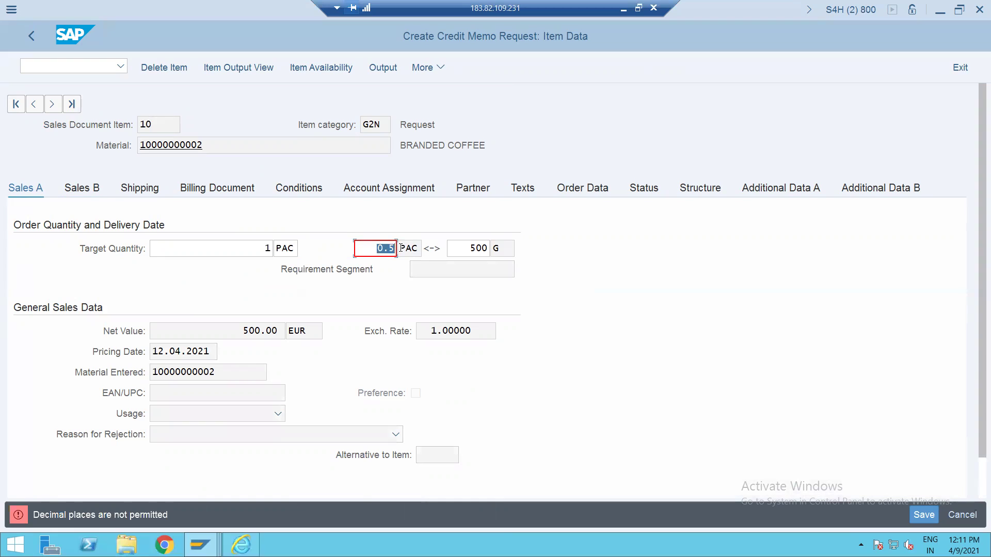
type("1")
key("Return")
Step: Set the gram side of item 10's unit conversion to 250 G for 1 PAC
left_click_drag(468, 248, 504, 249)
type("250")
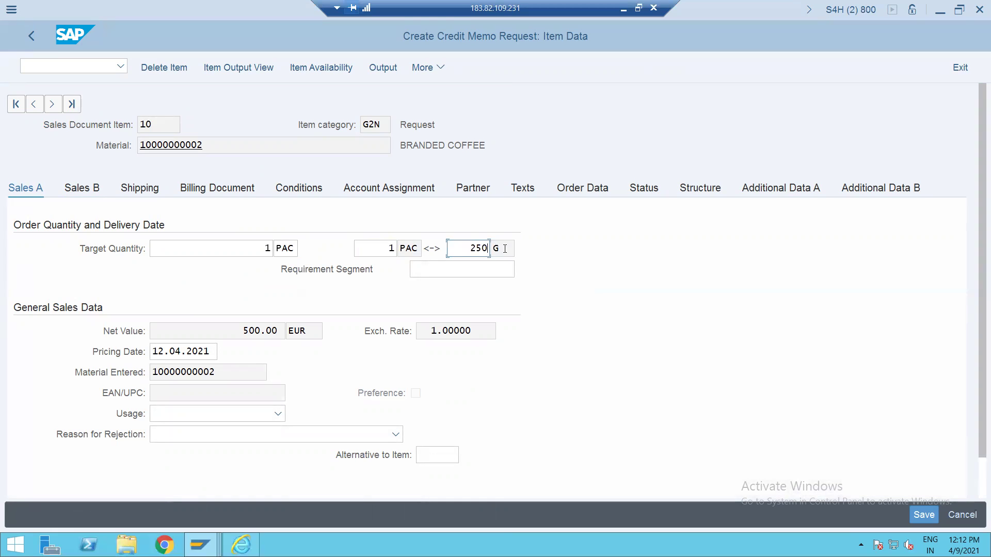
key("Return")
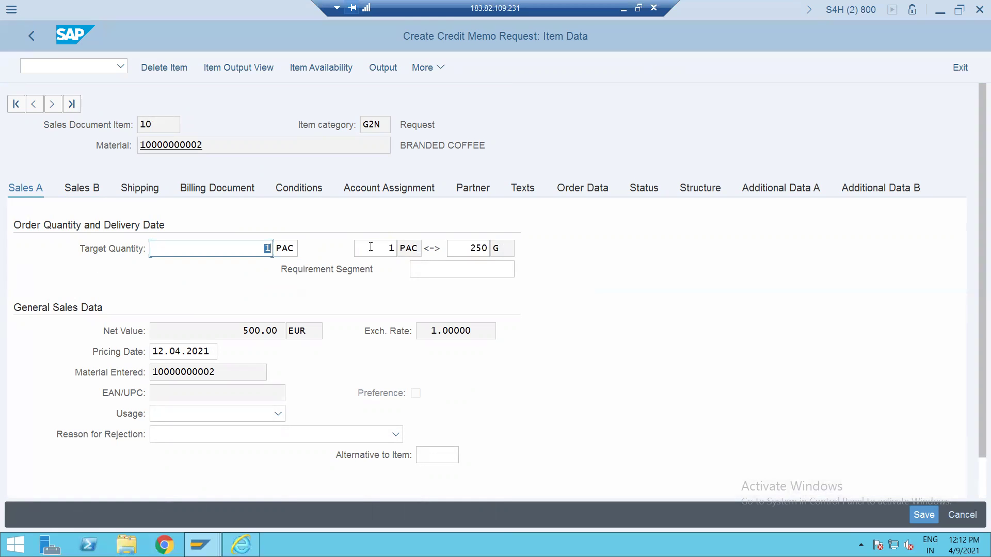
Step: Set item 10's target quantity to 5 and its unit to G in the credit memo request's item overview
left_click(302, 189)
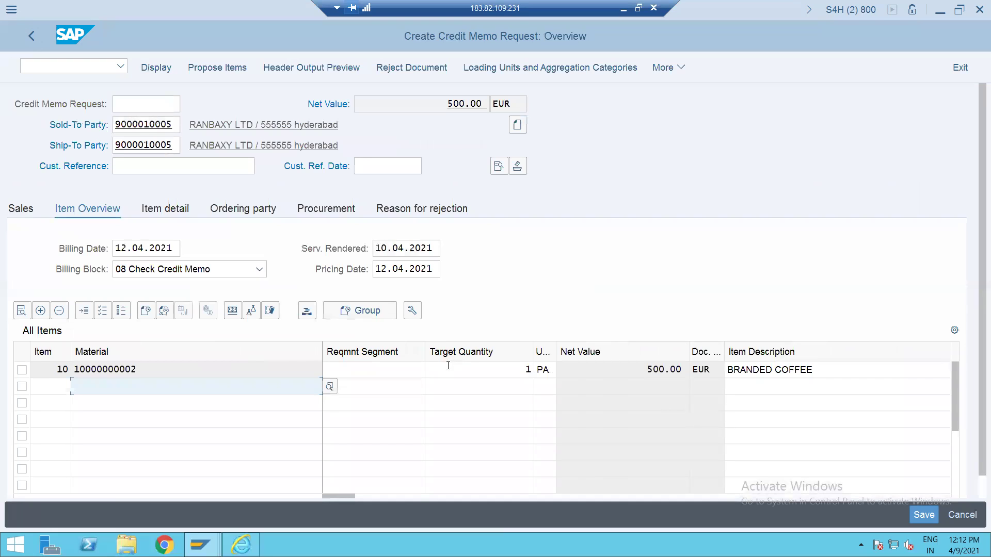
double_click(522, 370)
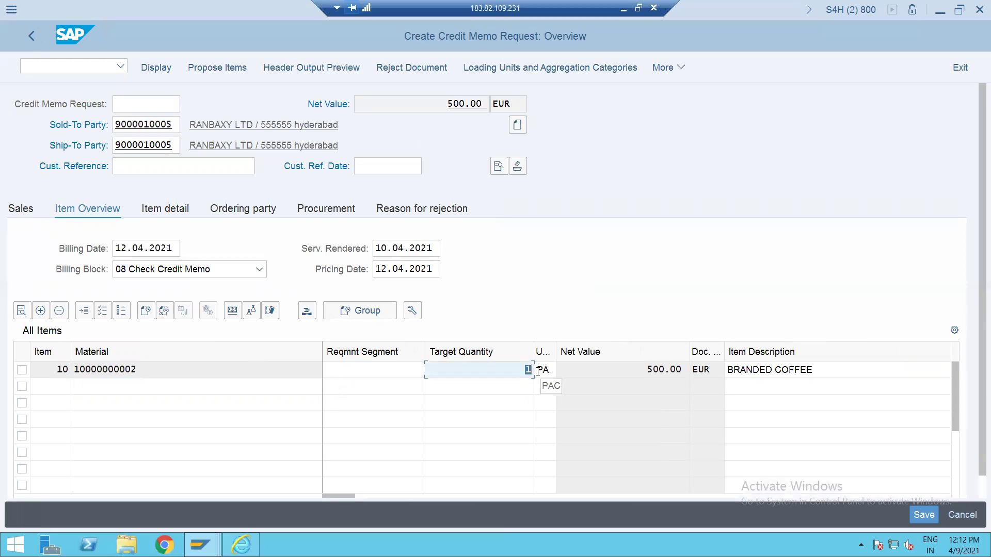
type("5")
key("Tab")
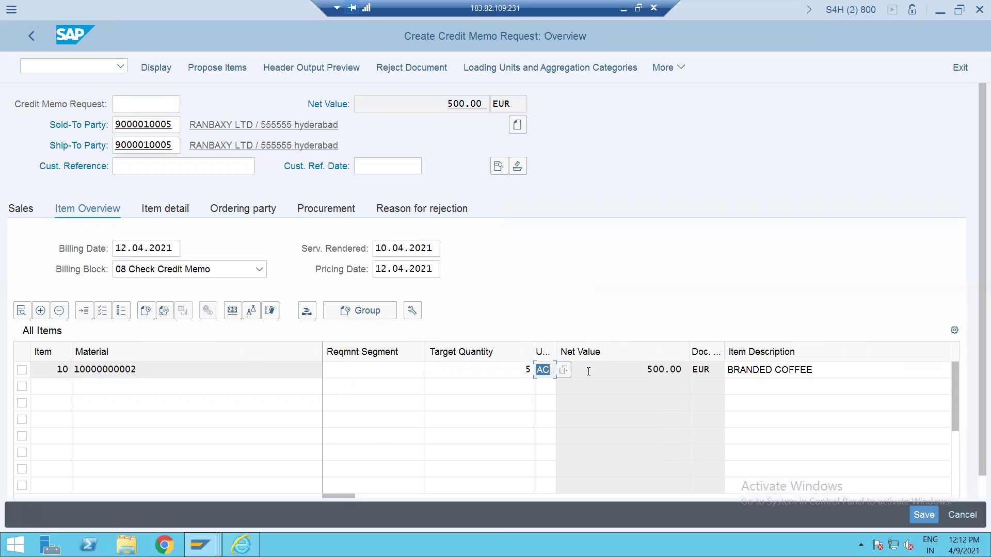
type("G")
key("Return")
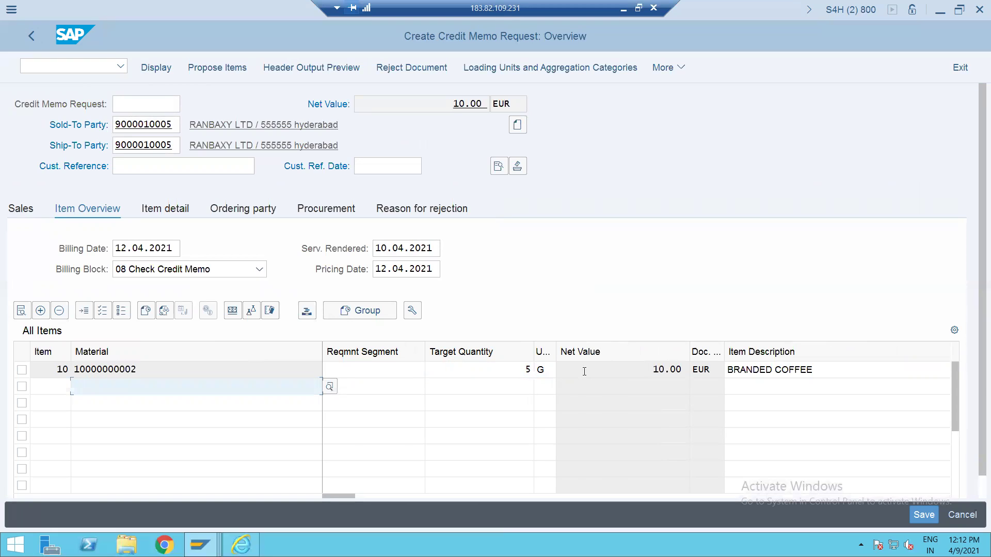
Step: Change item 10's target quantity to 250 G
left_click(526, 371)
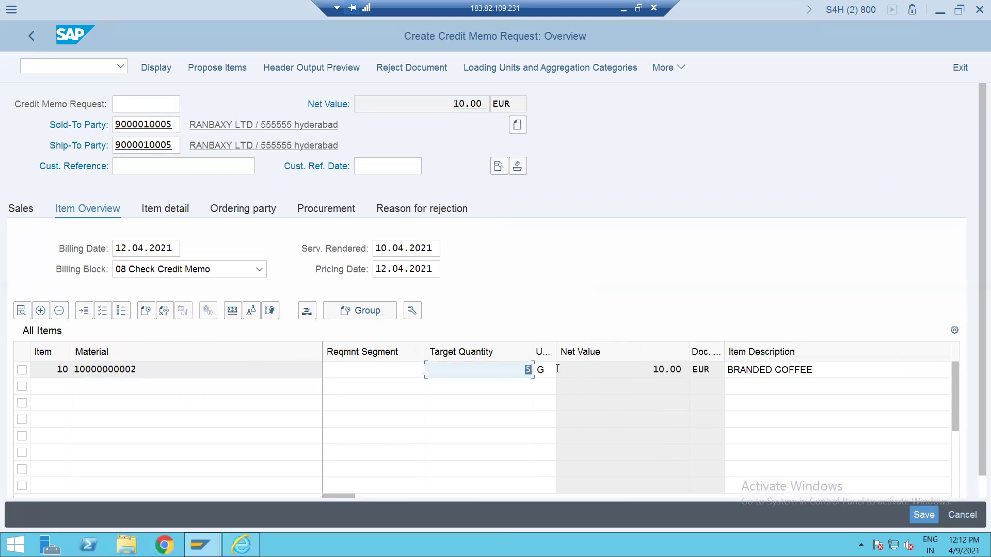
type("250")
key("Return")
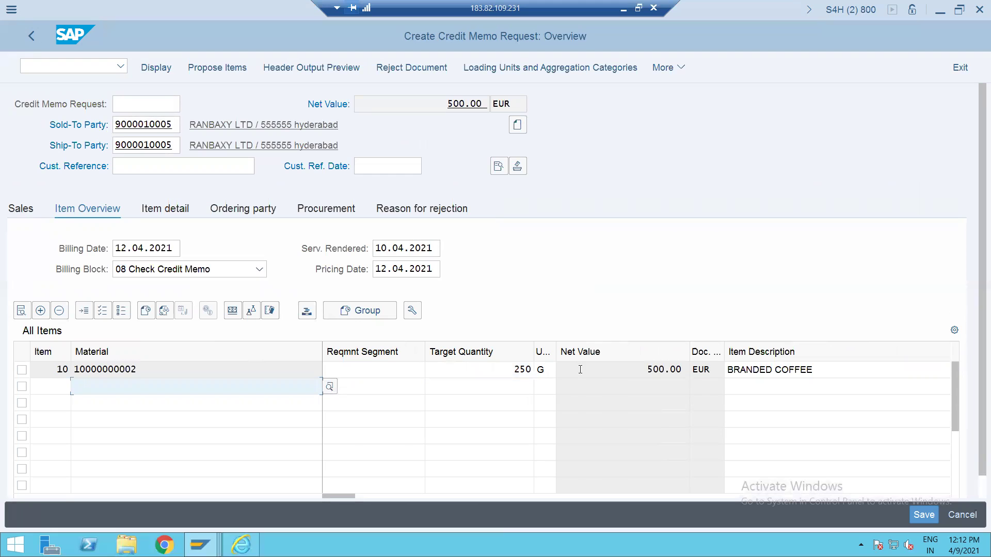
Step: Update item 10's pricing conditions with pricing type B, Carry out new pricing, check the price and return to the item overview
double_click(509, 370)
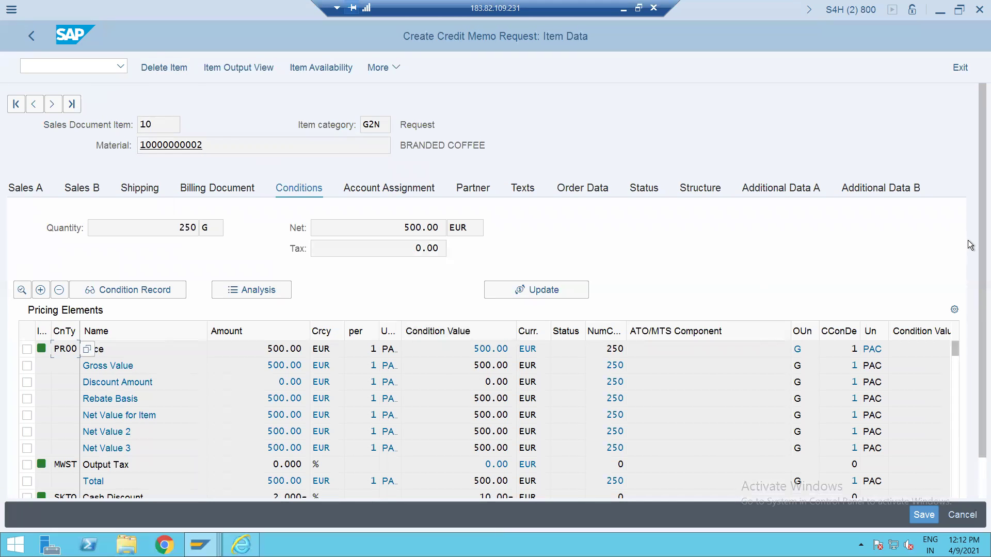
left_click_drag(979, 321, 977, 352)
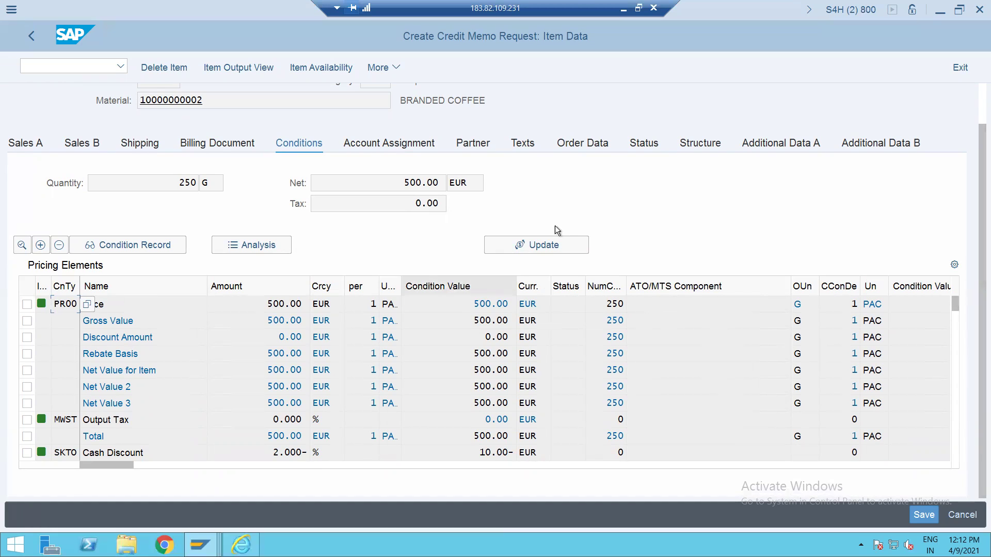
left_click(558, 243)
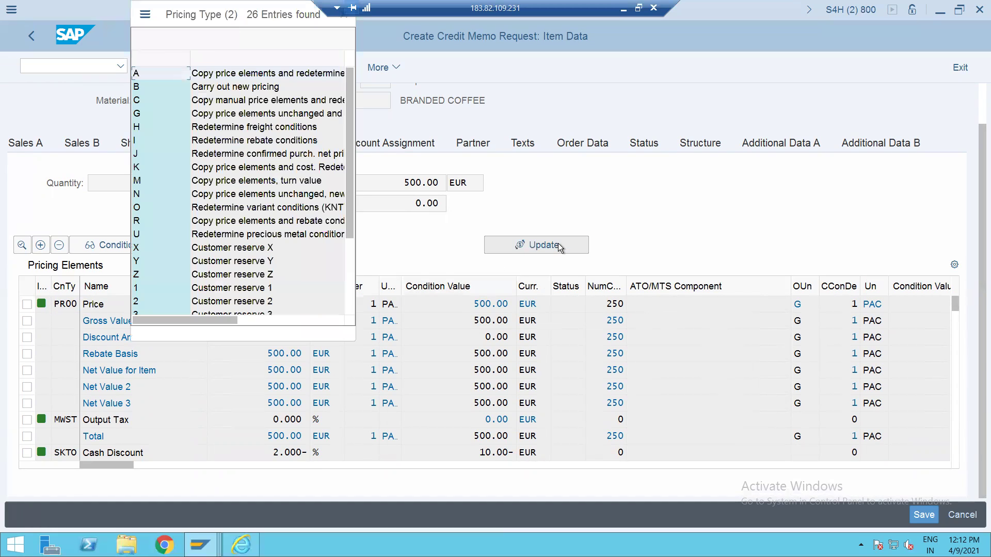
double_click(244, 87)
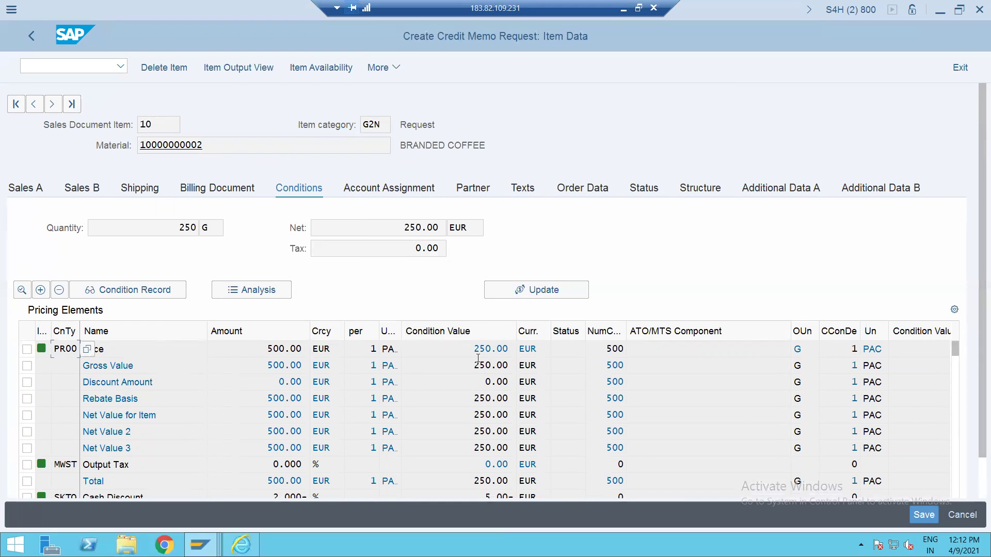
left_click_drag(473, 355, 511, 356)
left_click(279, 351)
left_click(32, 37)
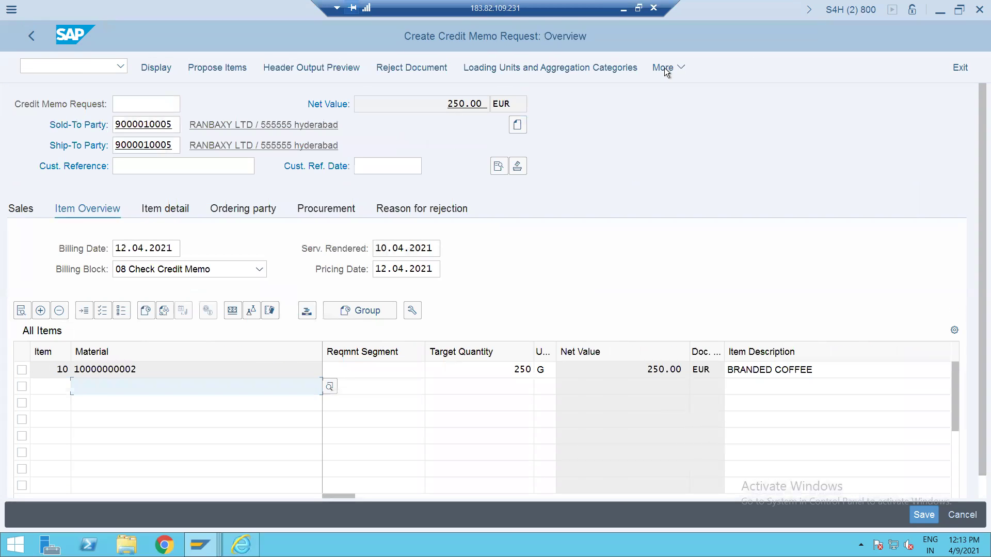
Step: From the incompletion log, set the order reason to 100 Price difference: price was too high, and save the credit memo request
left_click(659, 67)
mouse_move(703, 137)
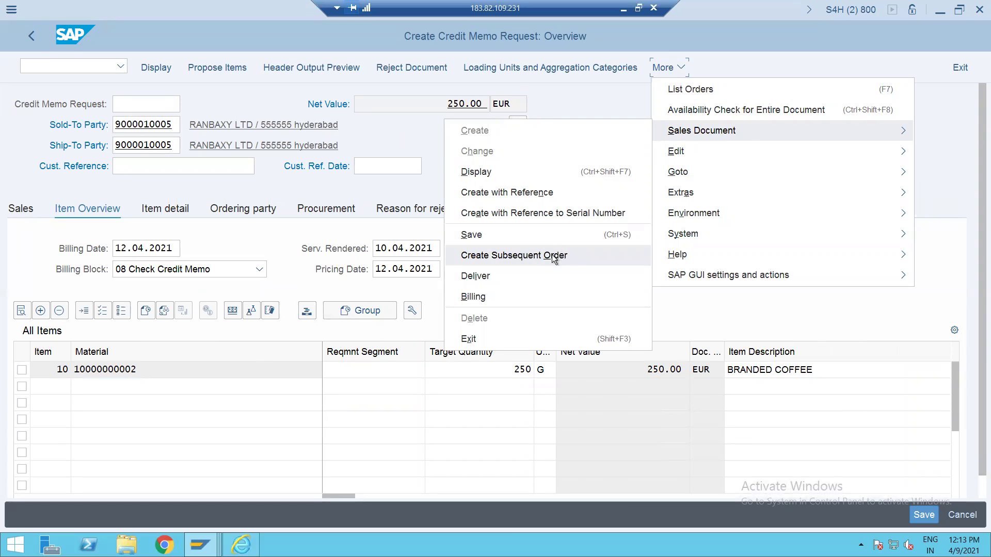
mouse_move(682, 154)
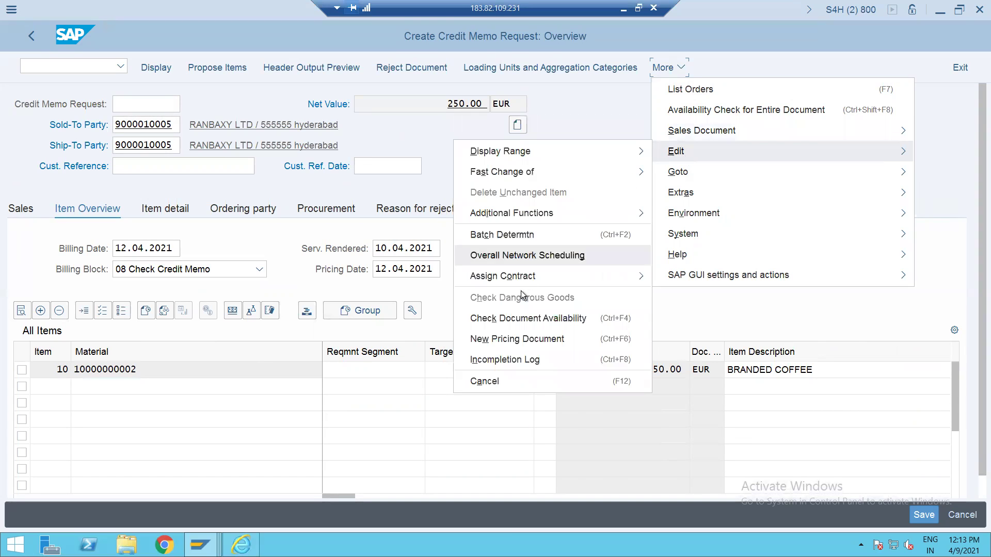
left_click(509, 360)
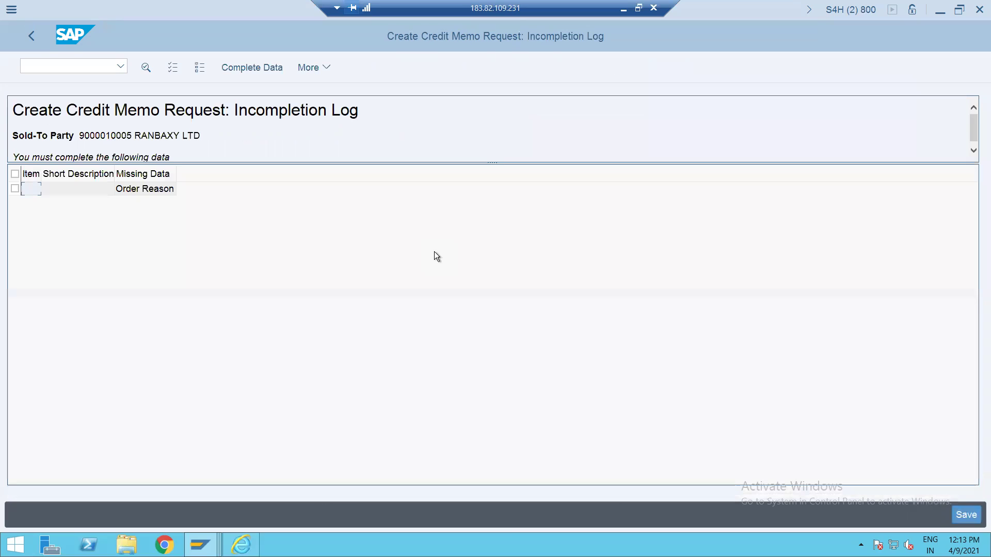
double_click(131, 191)
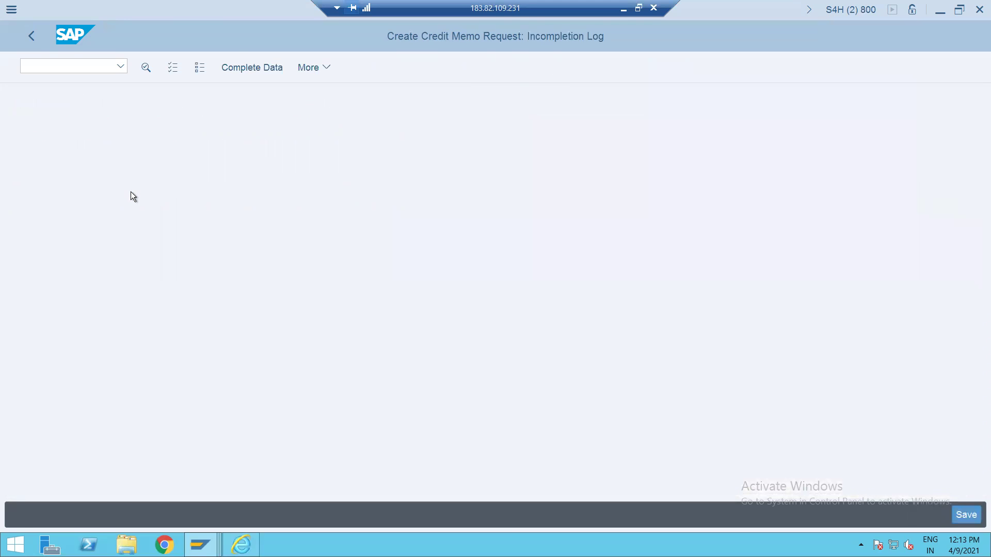
left_click(252, 307)
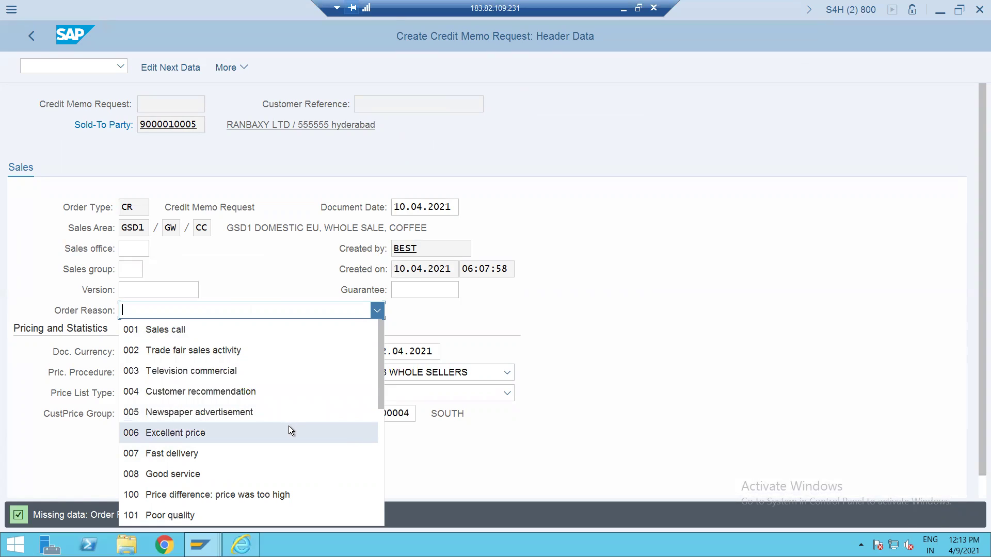
left_click(276, 494)
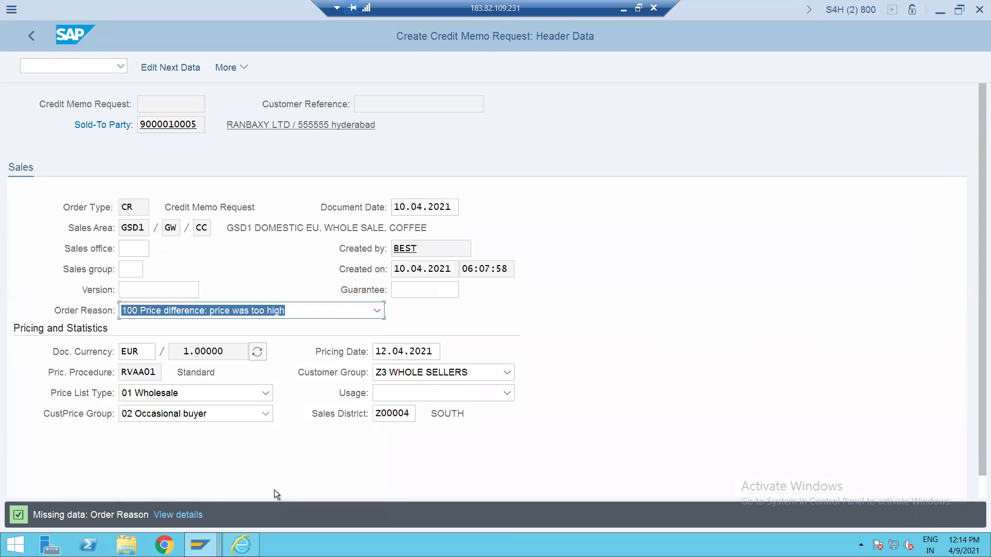
left_click(33, 38)
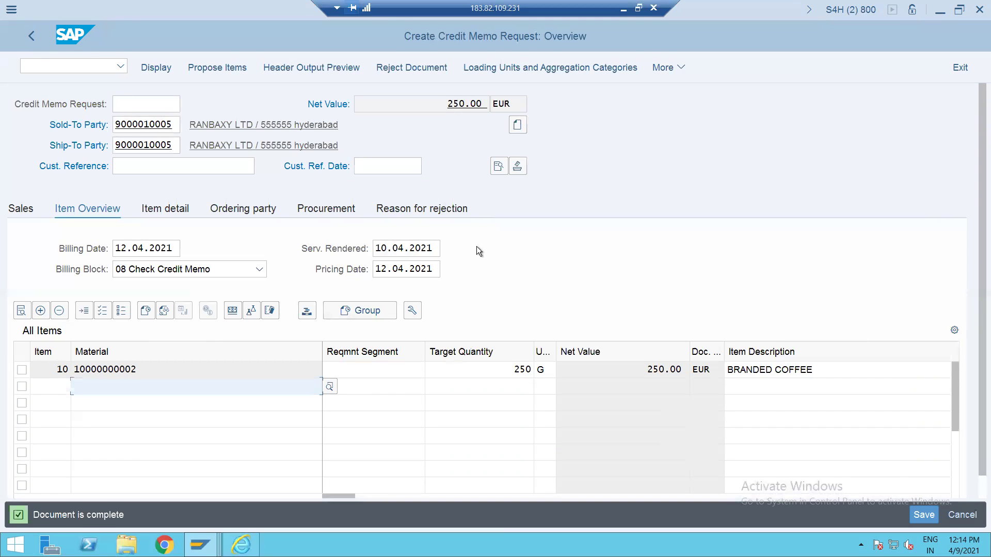
key("ctrl+s")
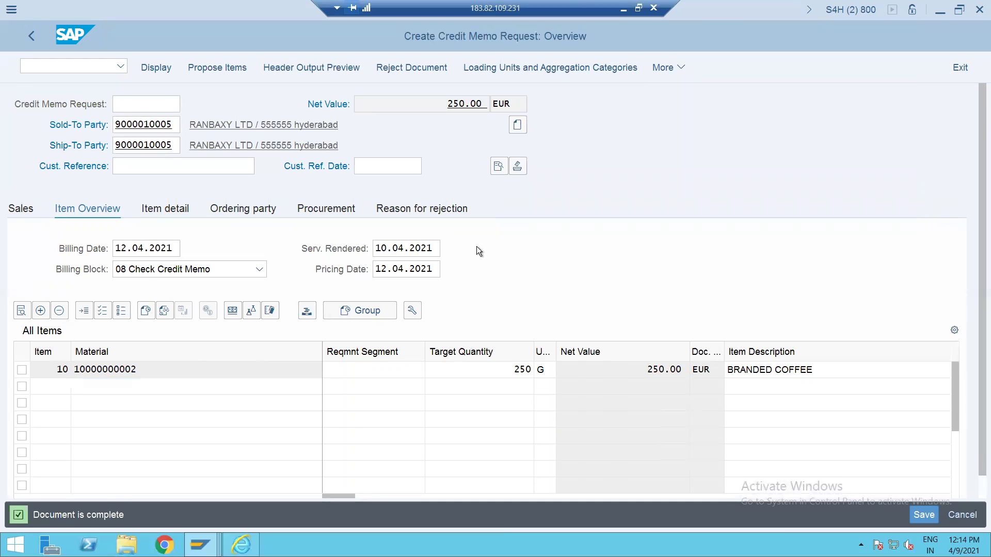
Step: Try to create a billing document for the saved credit memo request in transaction VF01
left_click(58, 66)
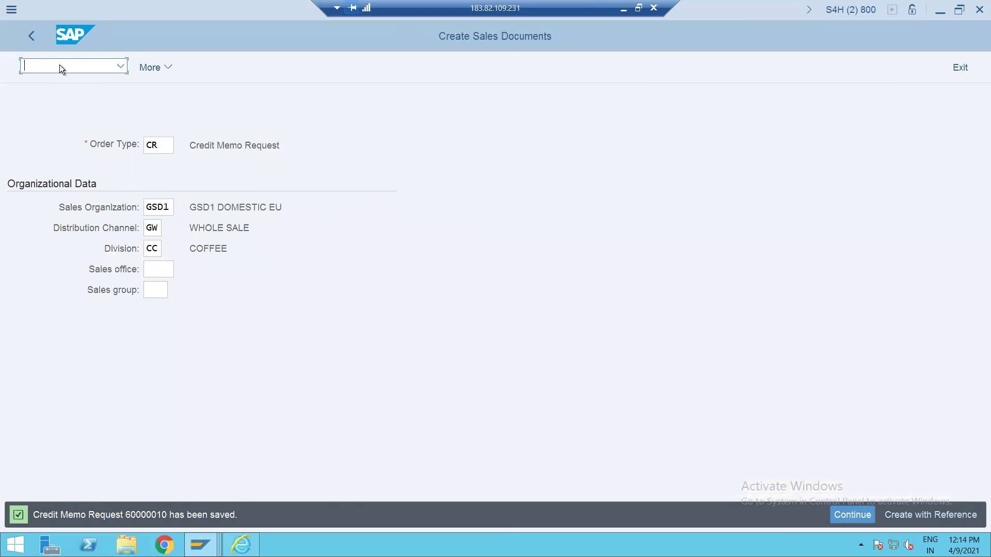
type("/NVF01")
key("Return")
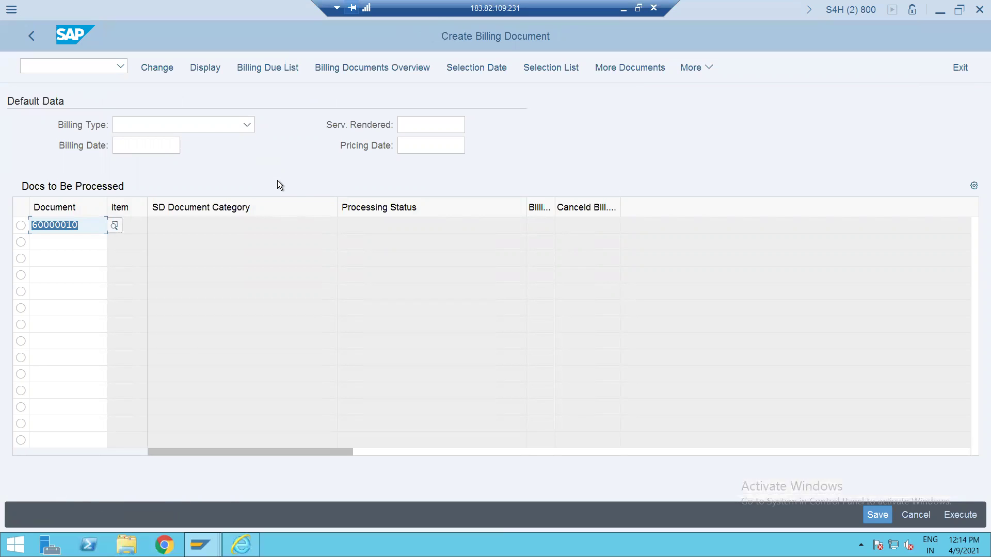
key("ctrl+s")
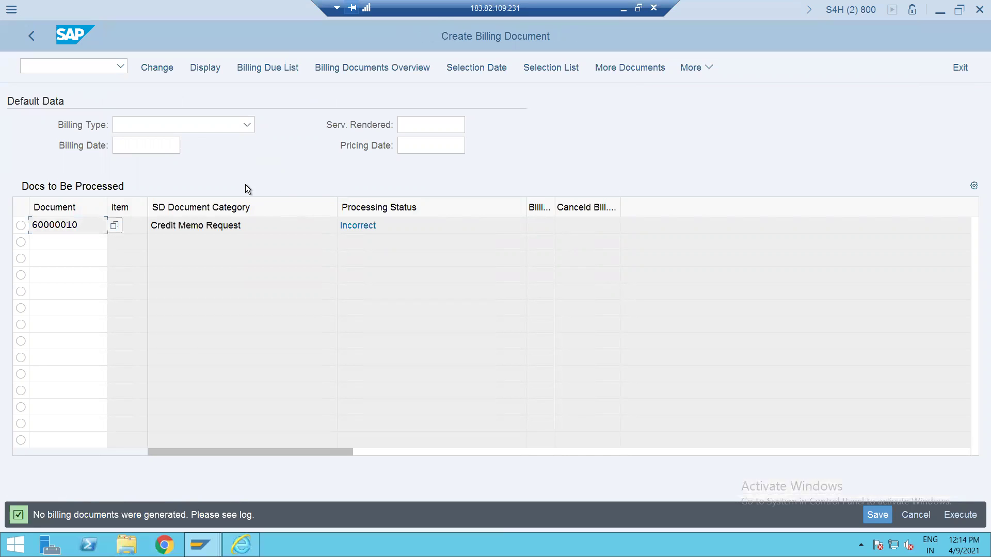
Step: Open the billing log and expand the error entry for the credit memo request
left_click(698, 63)
mouse_move(699, 110)
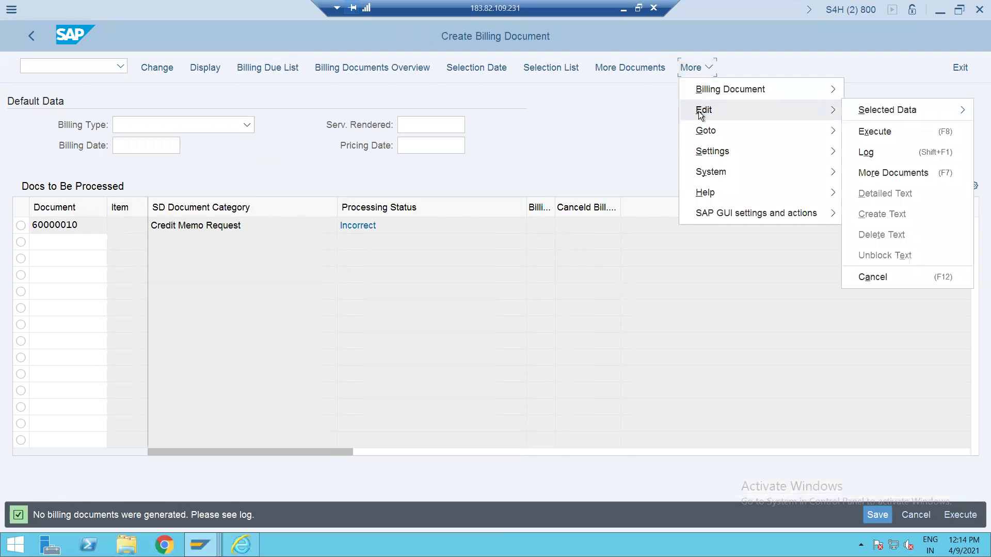
left_click(877, 152)
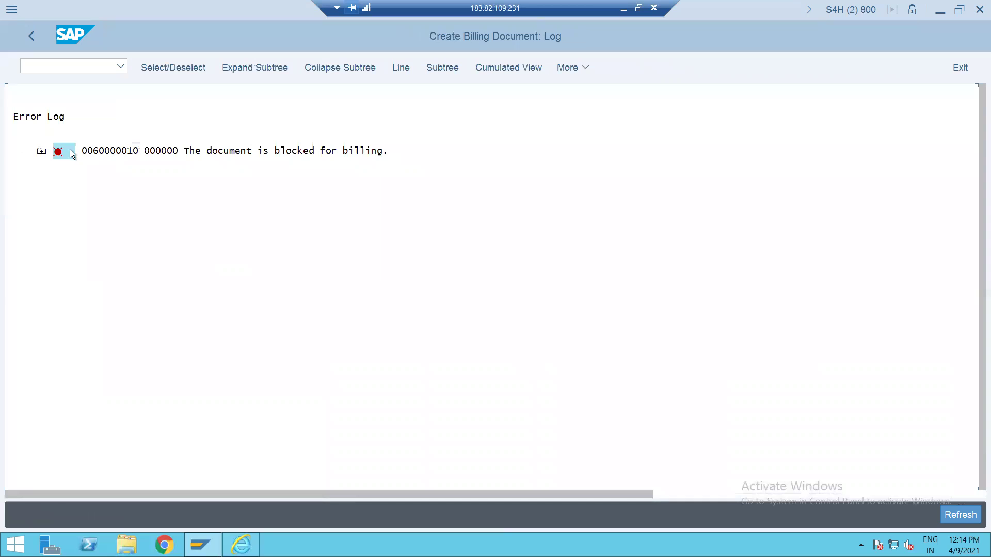
left_click(42, 152)
Step: Open the credit memo request for changes in transaction VA02
left_click(61, 64)
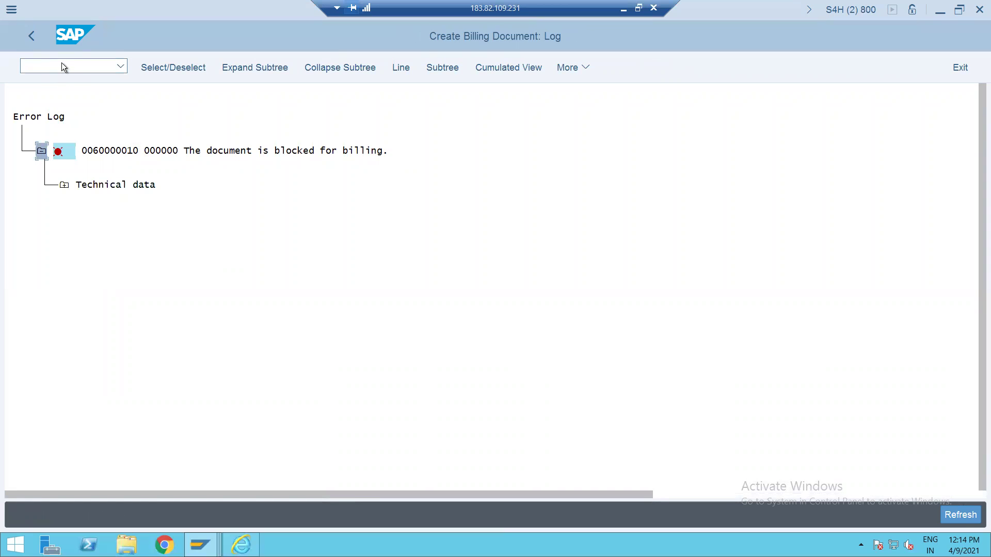
type("/NVF01")
key("BackSpace")
key("BackSpace")
key("BackSpace")
type("A02")
key("Return")
key("Return")
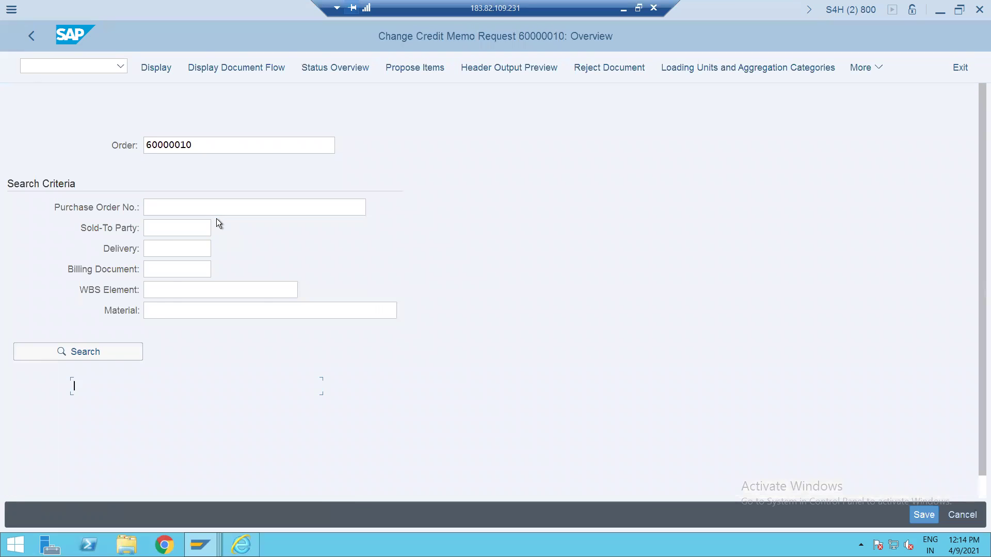
Step: Clear the billing block of the credit memo request by choosing the blank entry
left_click(197, 269)
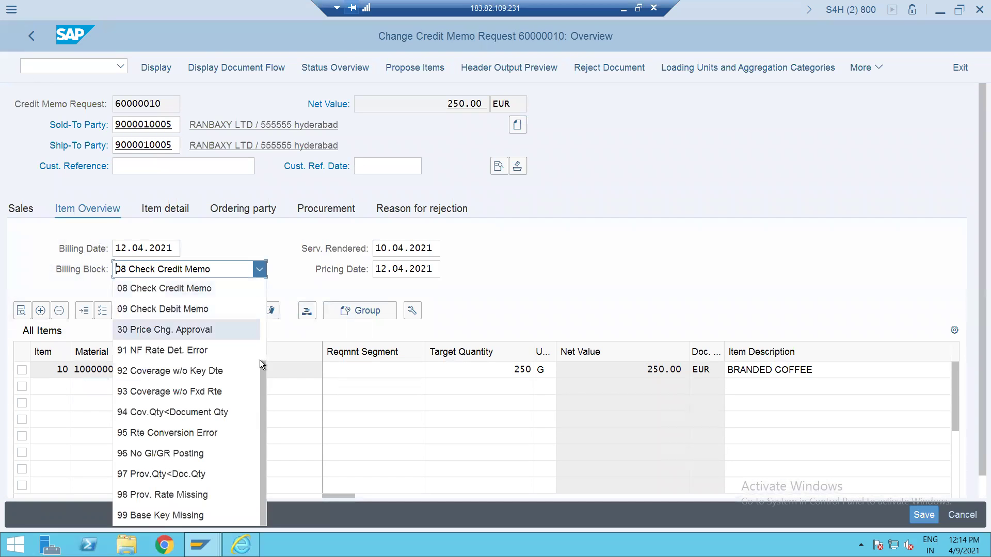
scroll(249, 478, "down", 1)
key("Return")
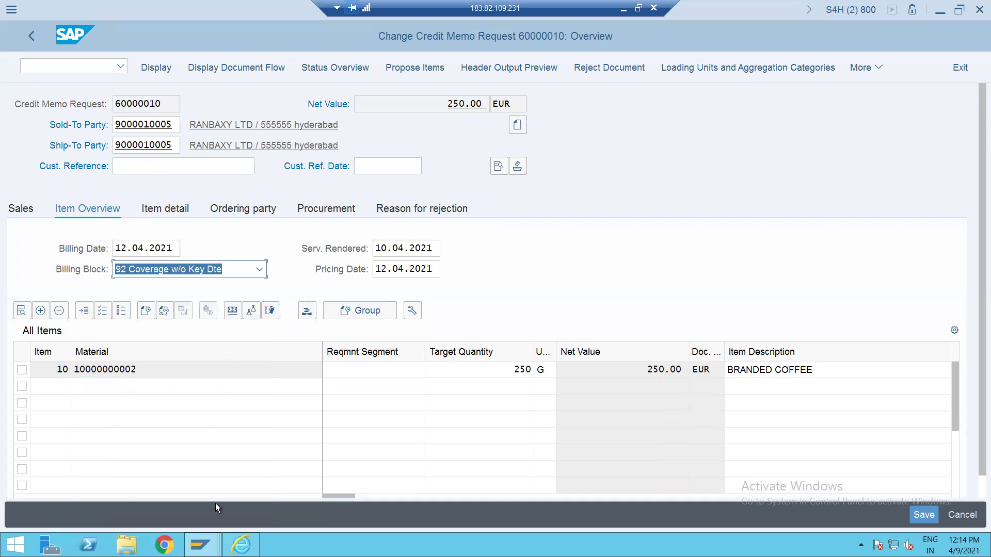
left_click(259, 270)
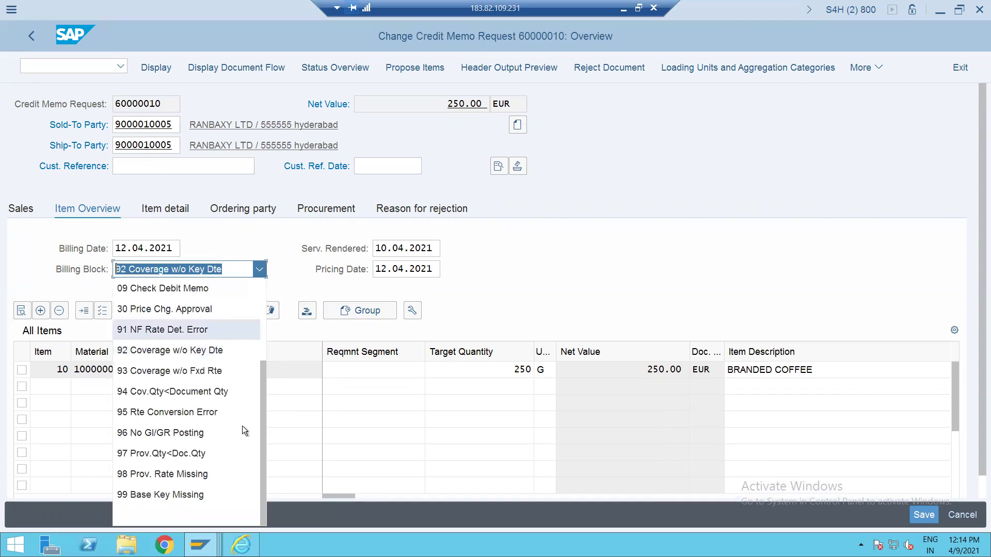
left_click(203, 511)
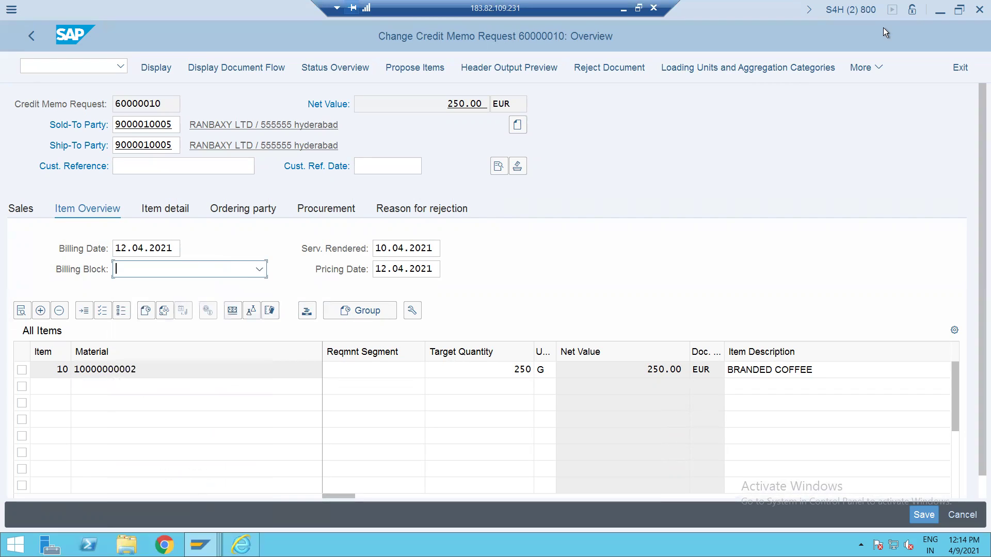
Step: Bill the sales document directly from the credit memo request and save the resulting G2 credit memo
left_click(865, 67)
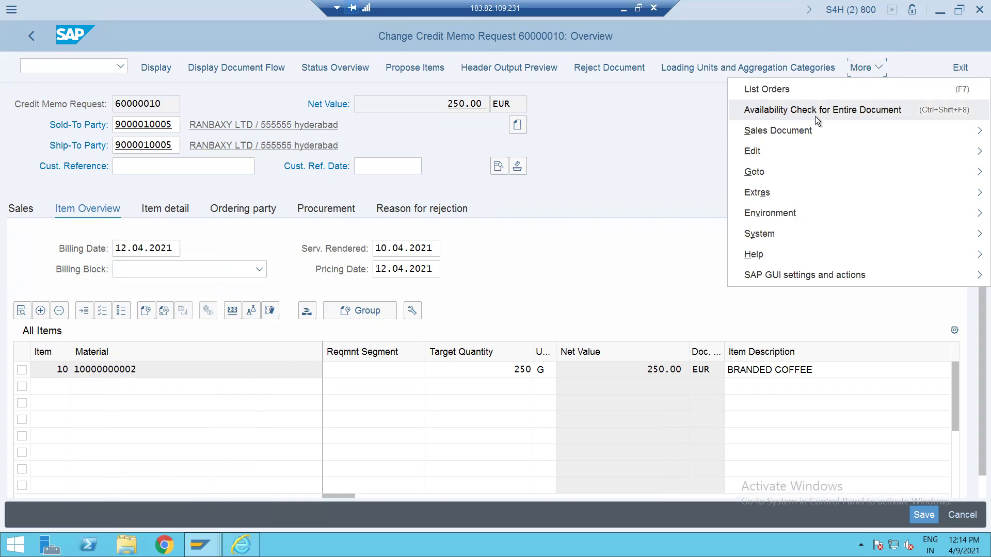
mouse_move(809, 130)
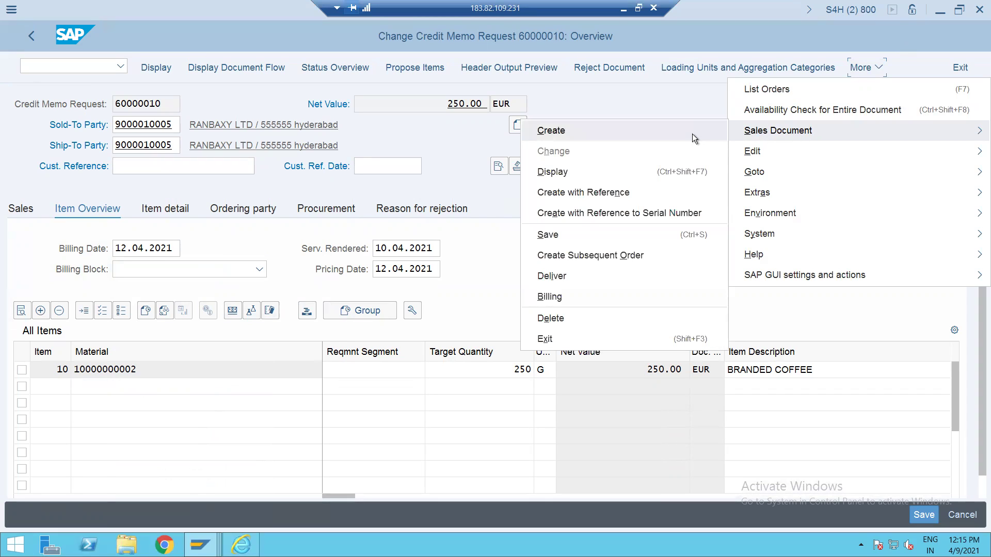
left_click(609, 295)
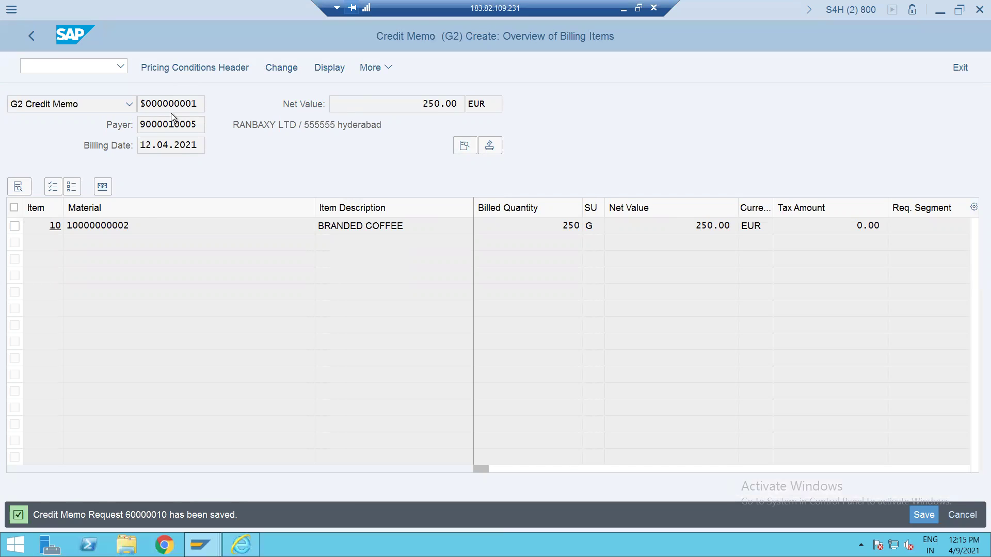
key("ctrl+s")
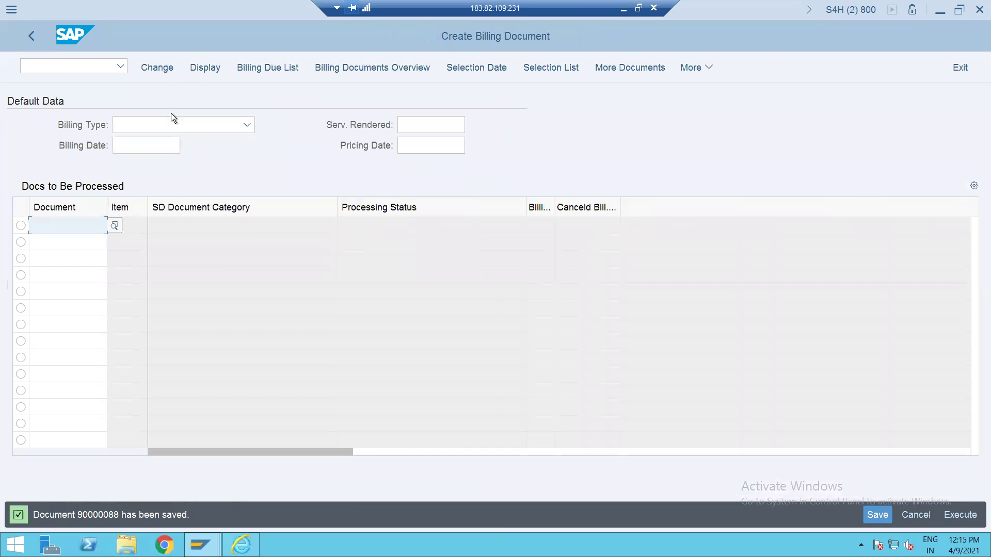
Step: Open the newly created G2 credit memo for changes in transaction VF02
left_click(79, 69)
type("/NVF0")
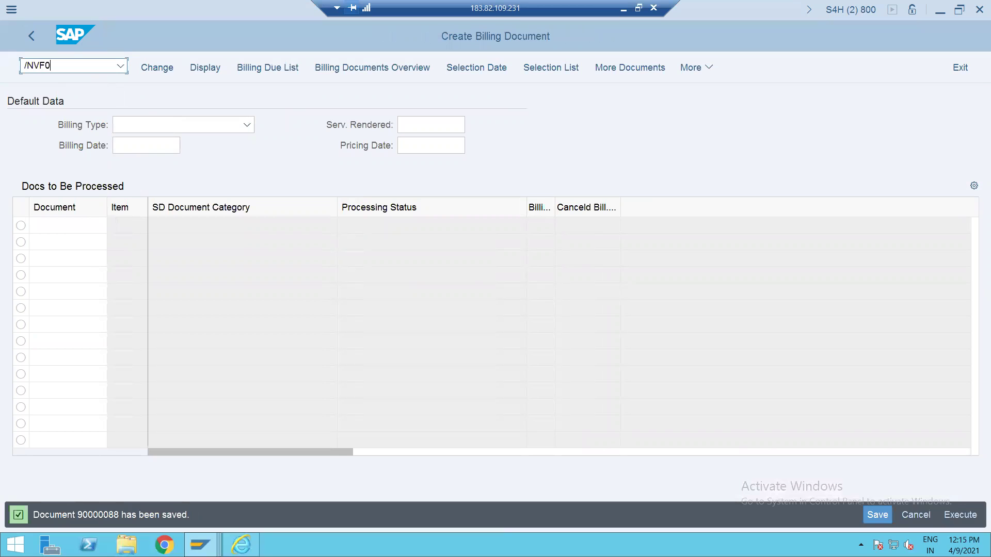
type("2")
key("Return")
left_click(245, 140)
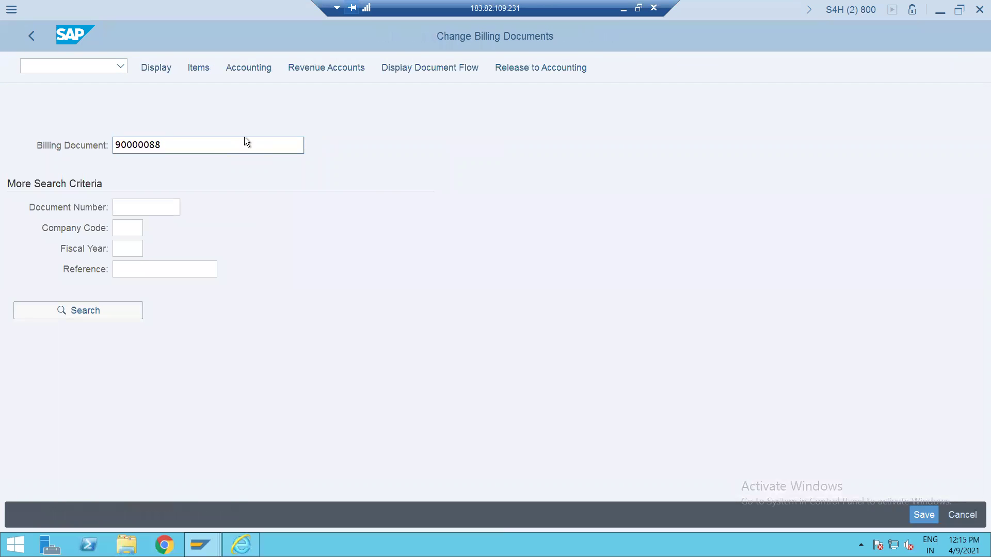
key("Return")
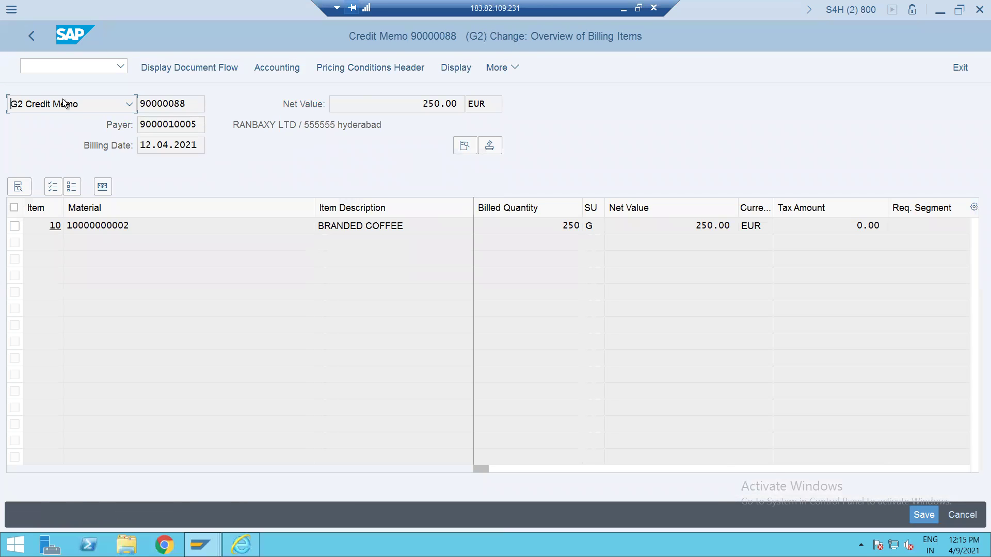
Step: Examine the pricing conditions of the BRANDED COFFEE item and the line items of the credit memo's accounting document
double_click(402, 225)
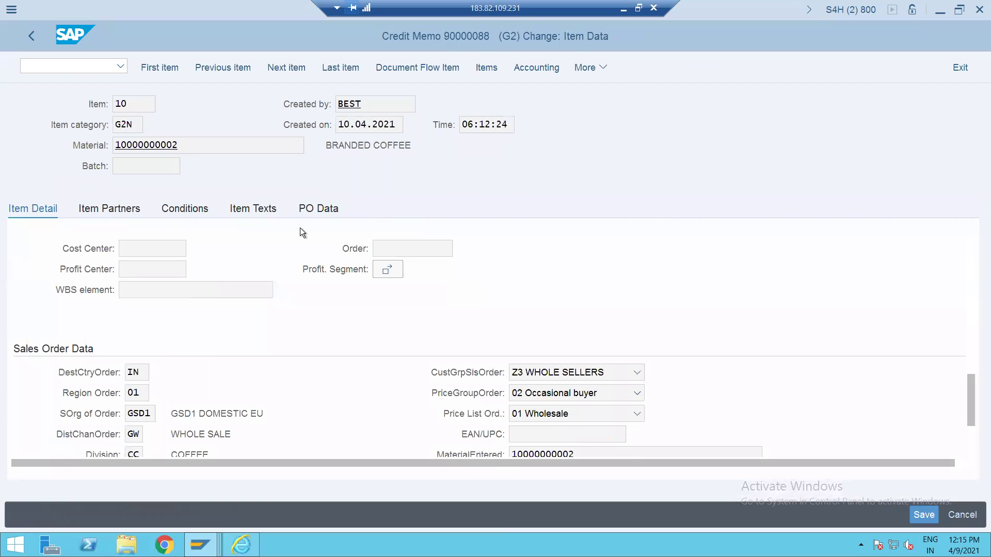
left_click(190, 209)
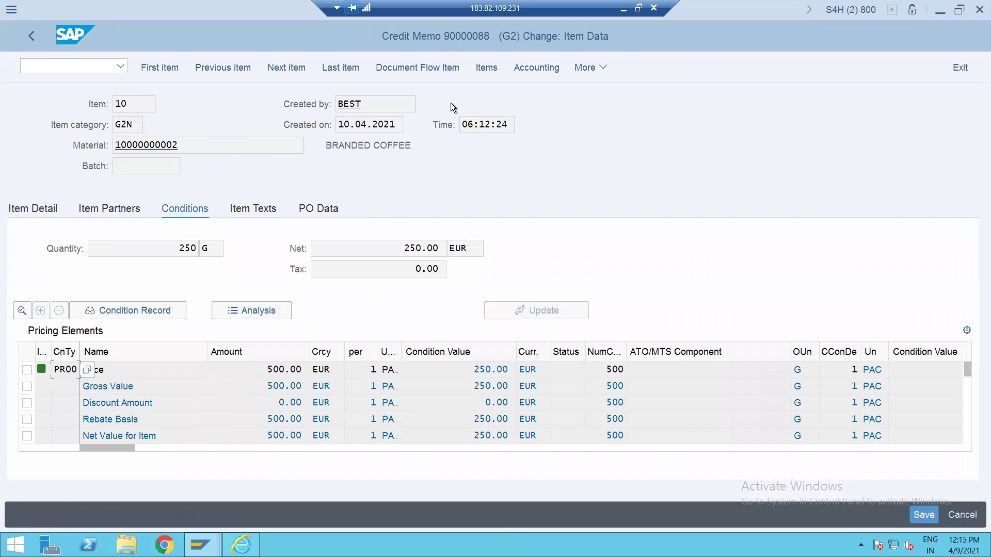
left_click(537, 69)
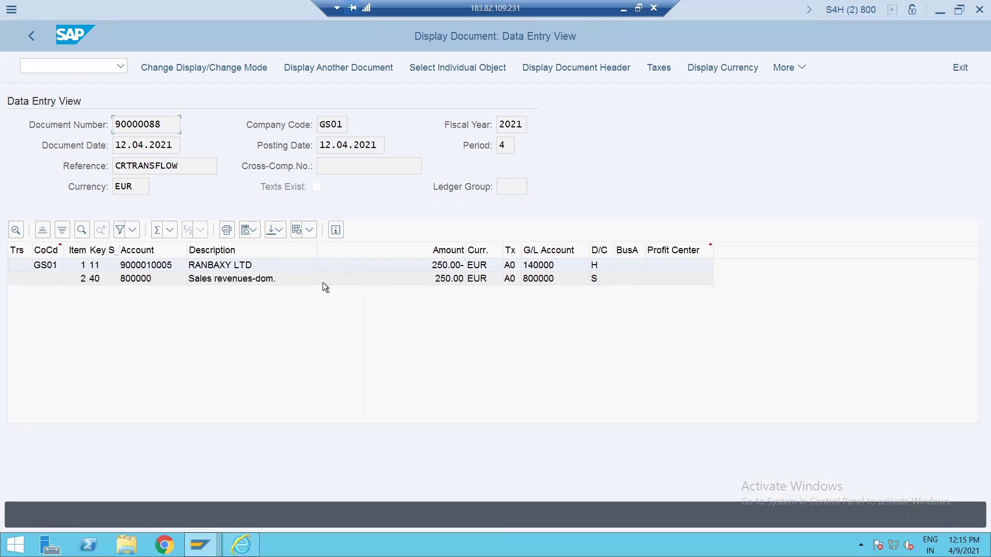
left_click(327, 267)
left_click(75, 64)
type("/NVO")
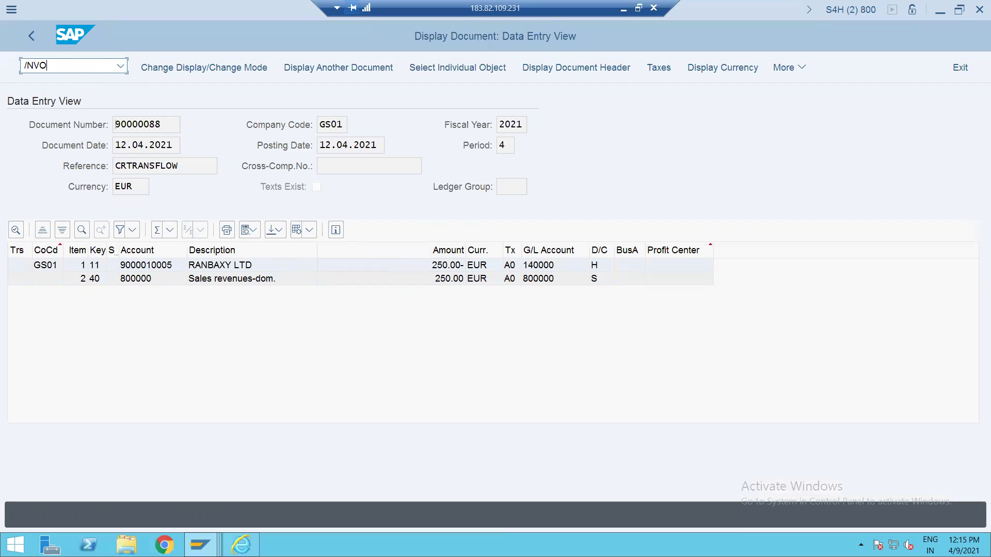
type("V6")
key("Return")
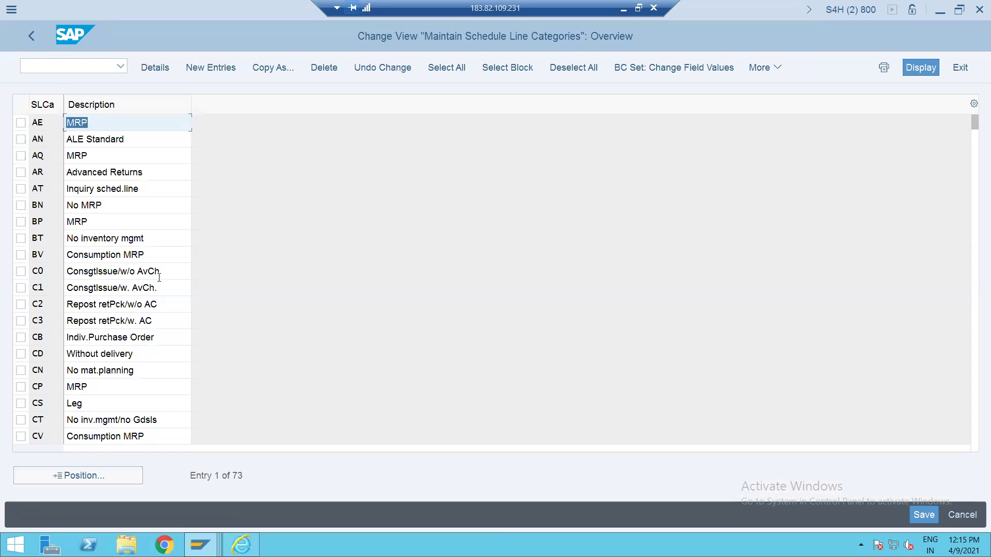
Step: Open the condition type maintenance overview in transaction V/06
left_click(41, 70)
type("/NV")
type("OV6")
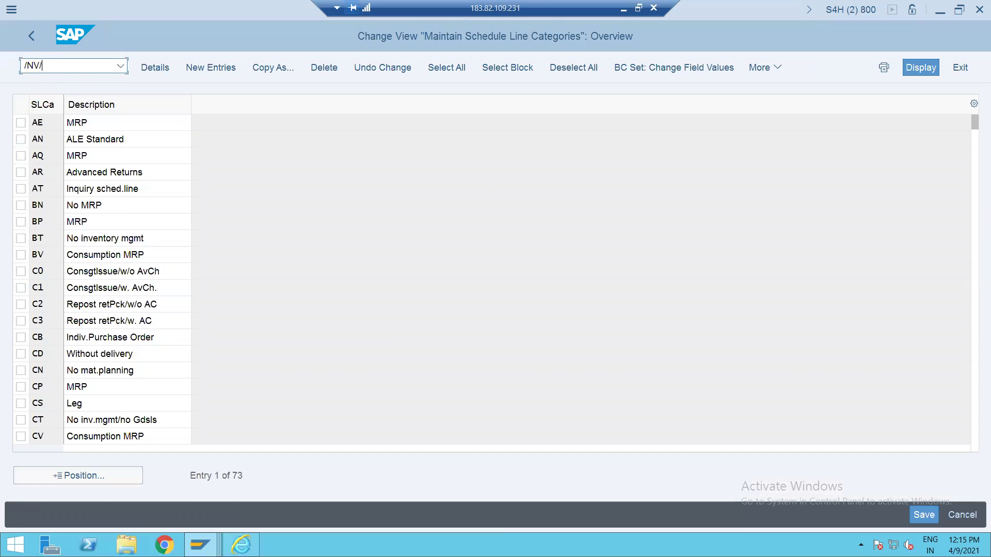
key("Return")
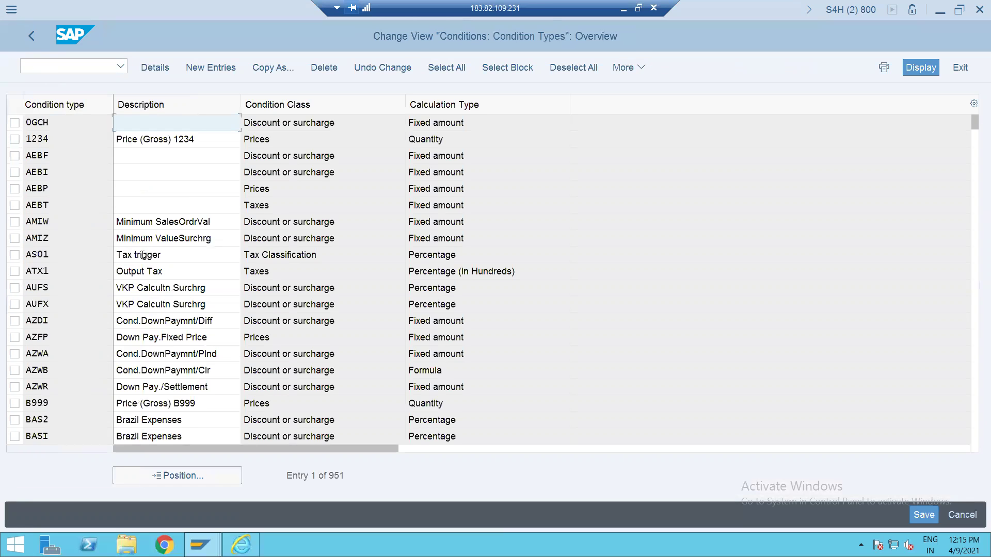
Step: Position the condition type list on PR00 and open its details
left_click(175, 475)
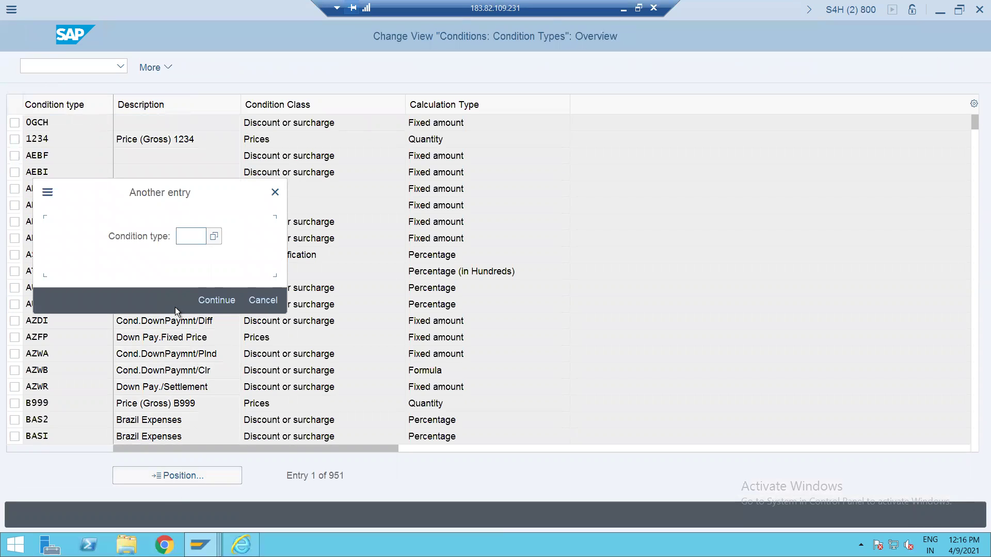
type("PR00")
key("Return")
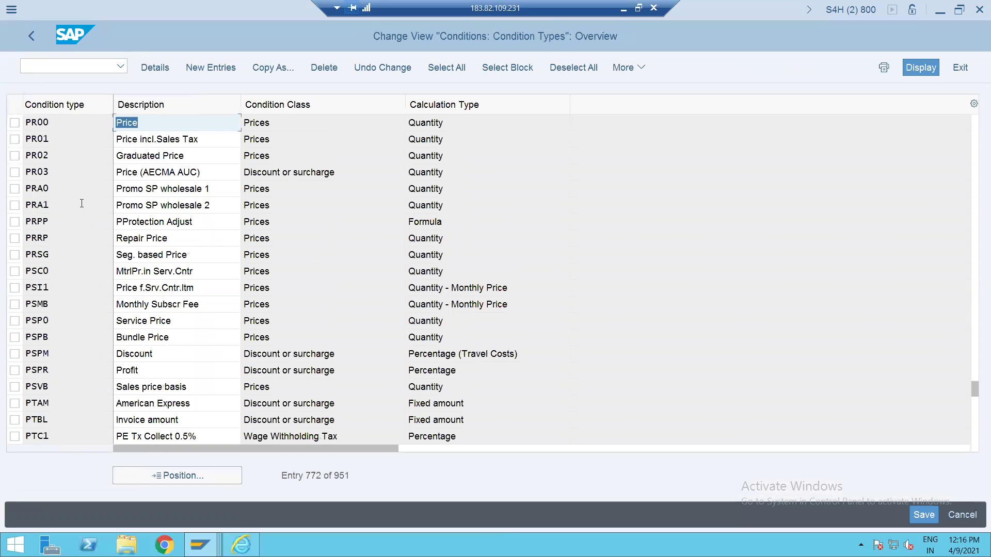
double_click(55, 125)
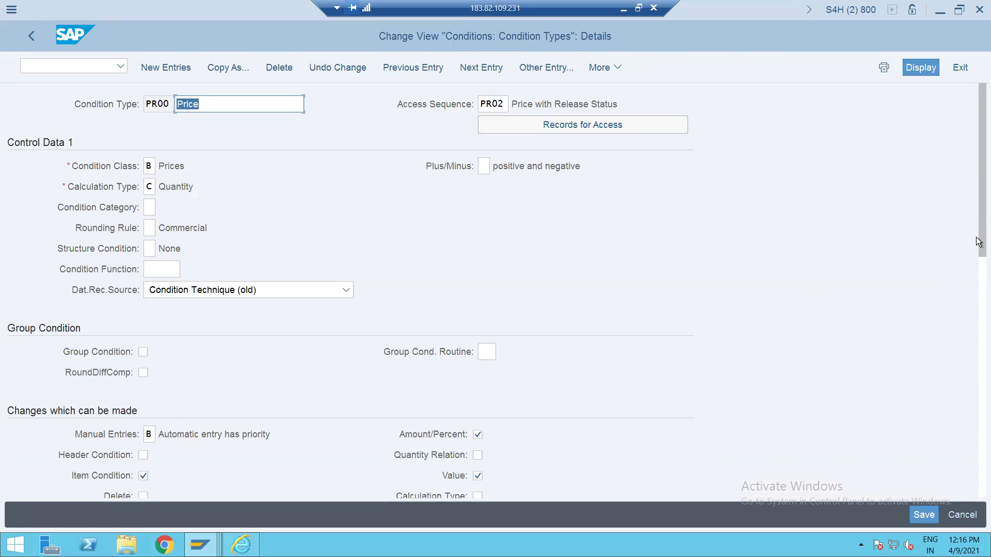
Step: Set the Manual Entries option of condition type PR00 to C, Manual entry has priority
left_click_drag(978, 258, 871, 290)
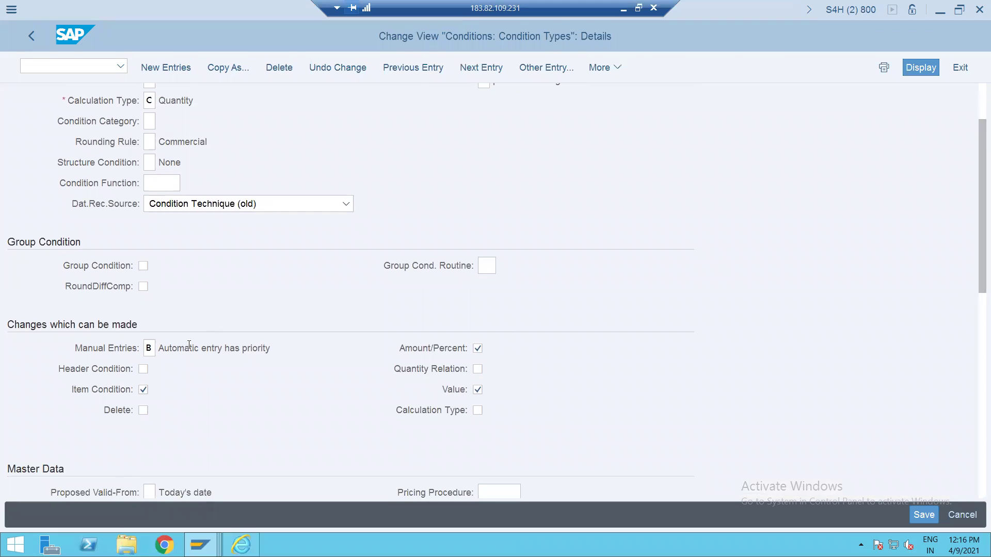
left_click(150, 349)
left_click(159, 349)
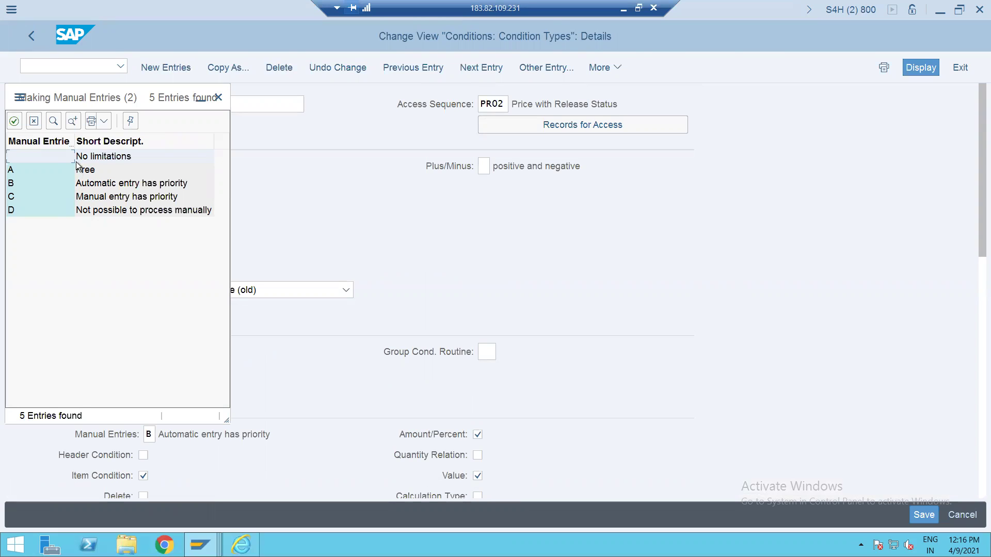
double_click(80, 196)
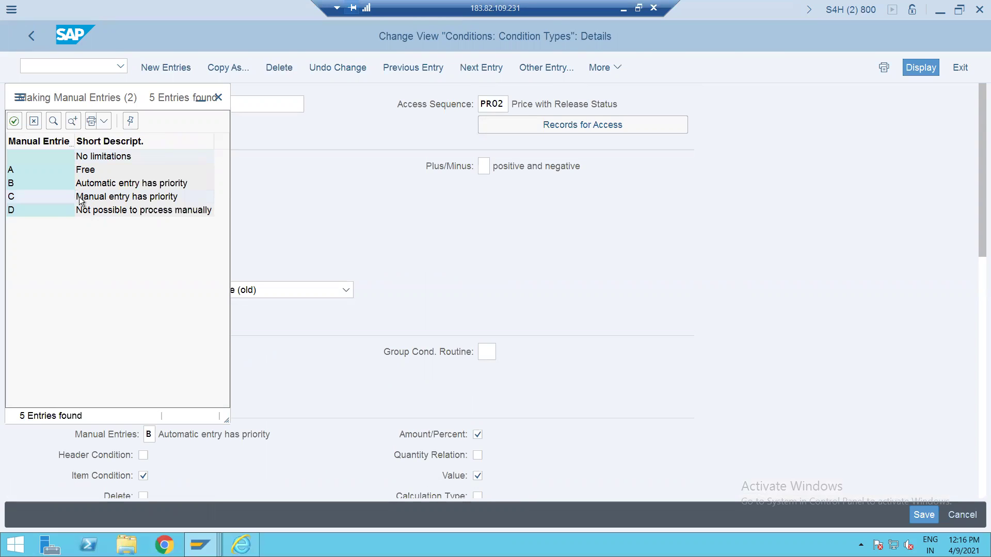
Step: Set Manual Entries of condition type PR00 to the blank No limitations option and save it in the CRDEMO customizing request
left_click(156, 432)
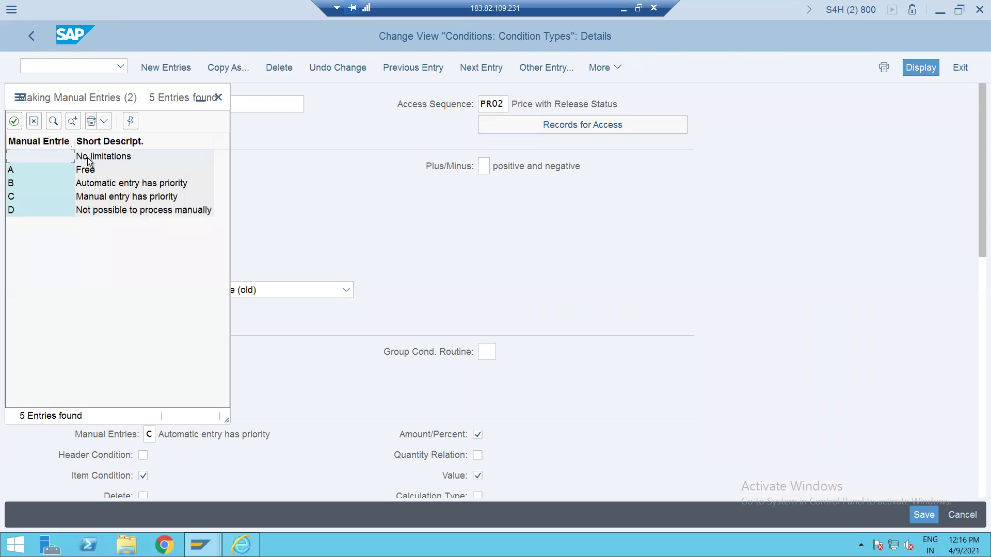
double_click(88, 157)
left_click(164, 435)
double_click(98, 157)
key("ctrl+s")
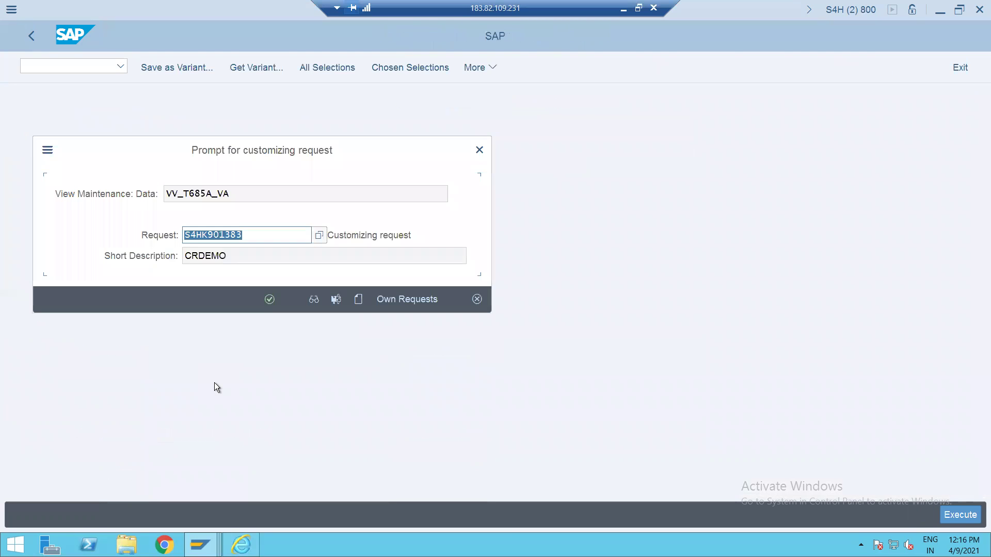
left_click(270, 300)
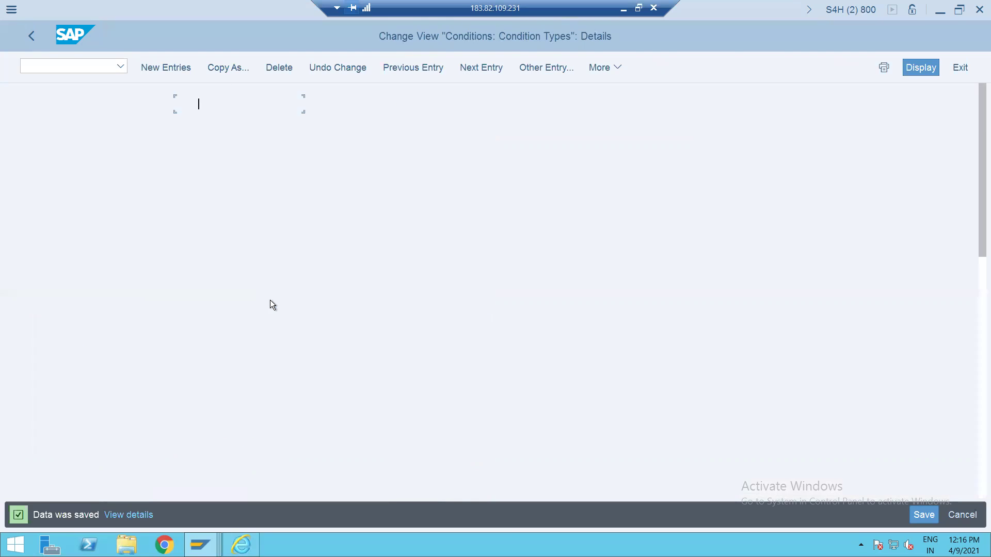
Step: Create a CR credit memo request in transaction VA01 by copying the previously used reference billing document
left_click(64, 67)
type("/NVA")
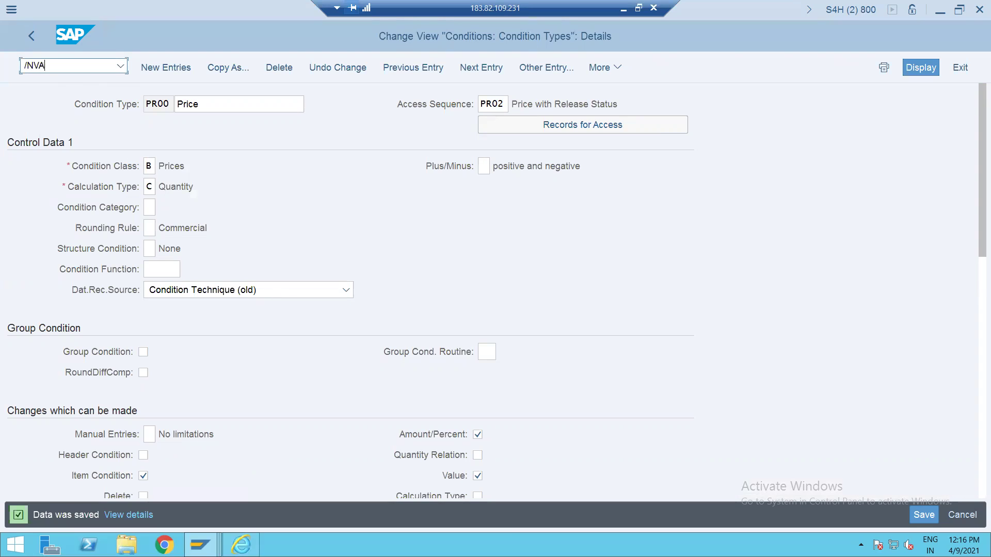
type("01")
key("Return")
key("F8")
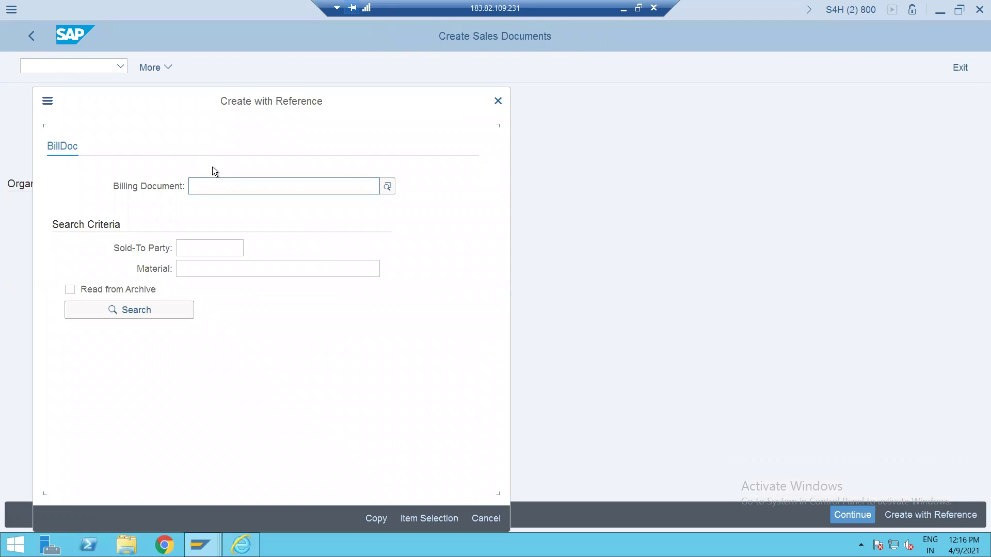
key("Down")
key("Return")
left_click(378, 520)
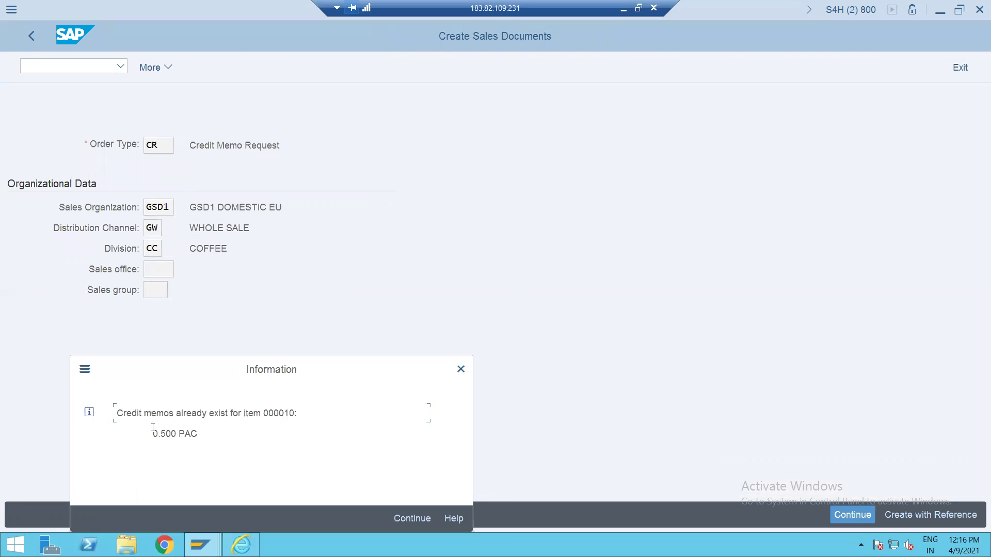
left_click(400, 519)
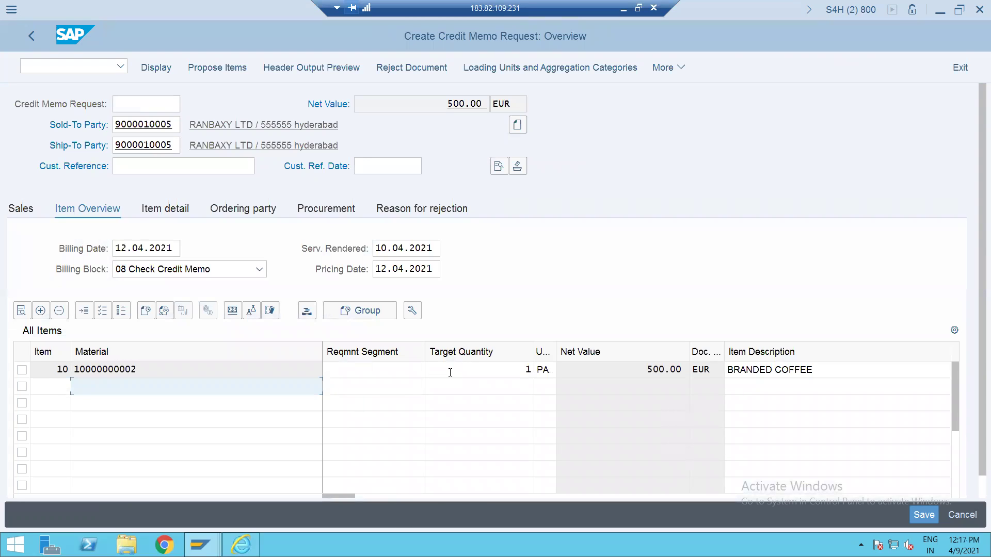
Step: Open the pricing conditions of item 10 and set the PR00 price amount to 250 EUR
double_click(450, 372)
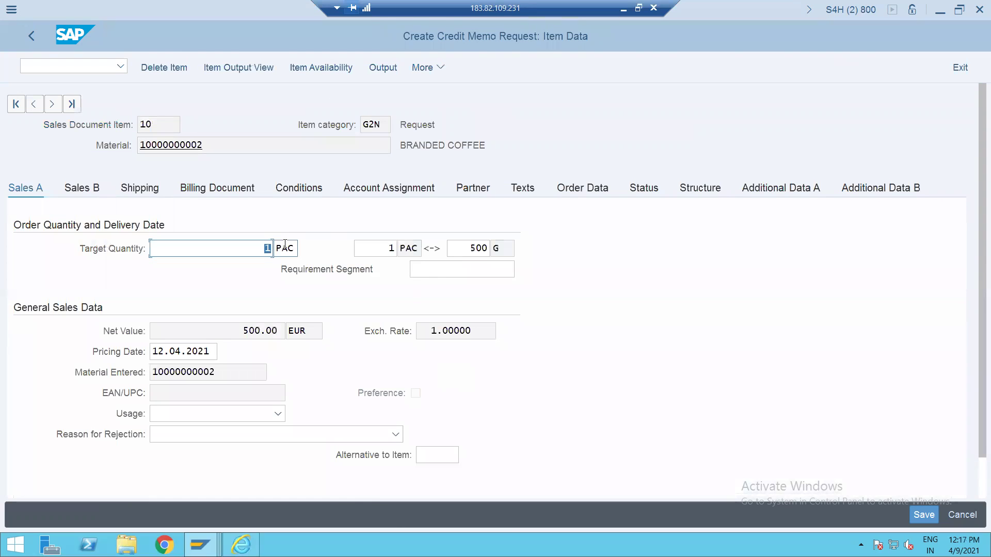
left_click(297, 186)
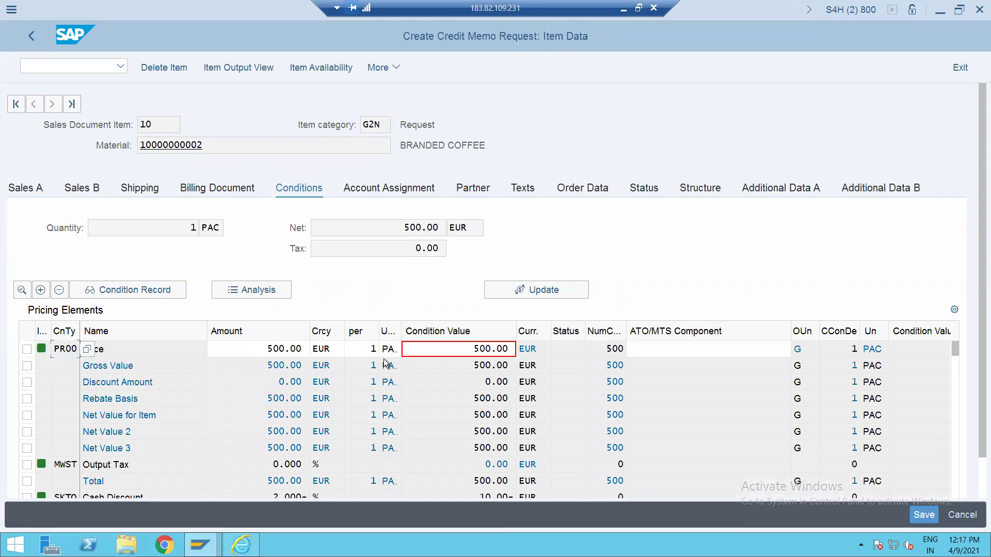
left_click(269, 349)
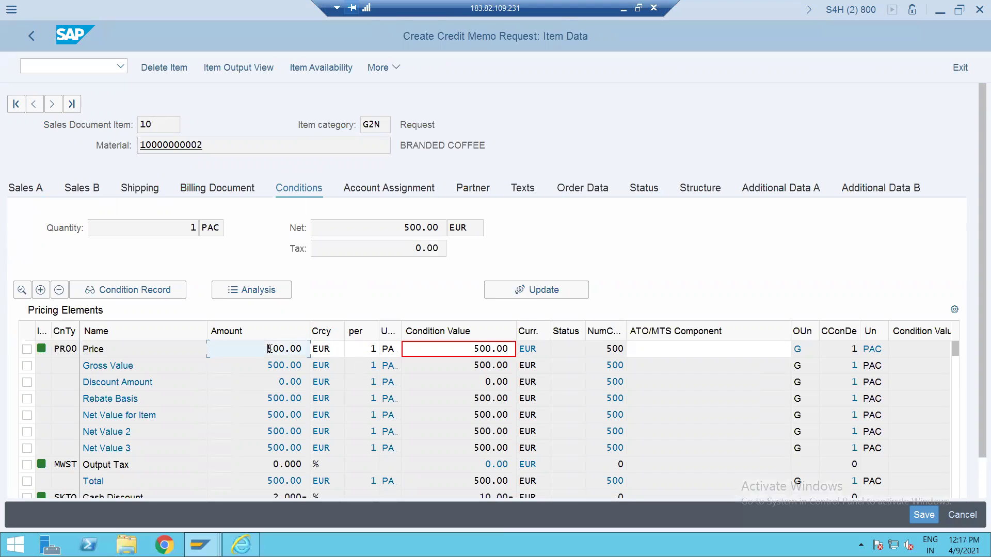
double_click(291, 349)
type("250")
key("Return")
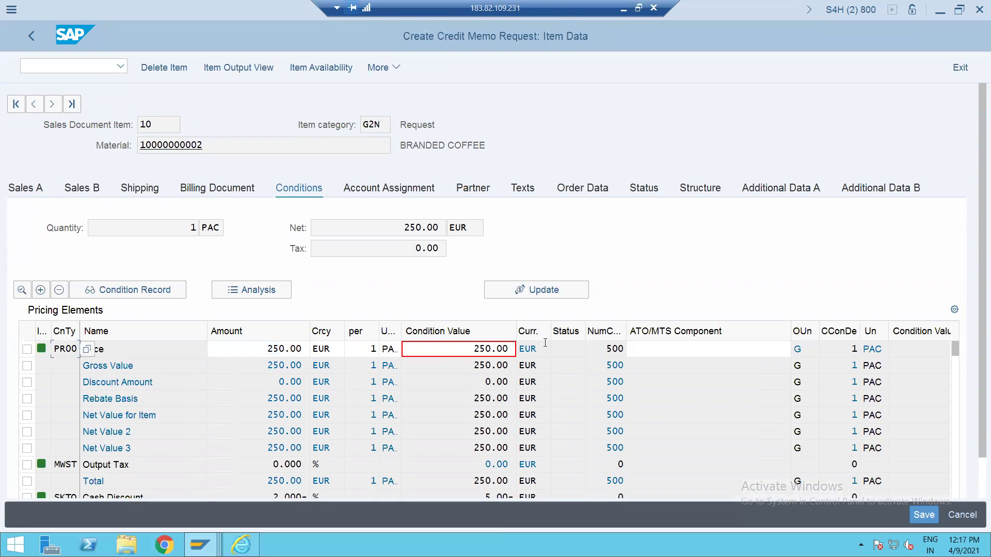
Step: Set the PR00 price amount of item 10 to 400 EUR and return to the credit memo request overview
left_click_drag(266, 347, 304, 353)
type("400")
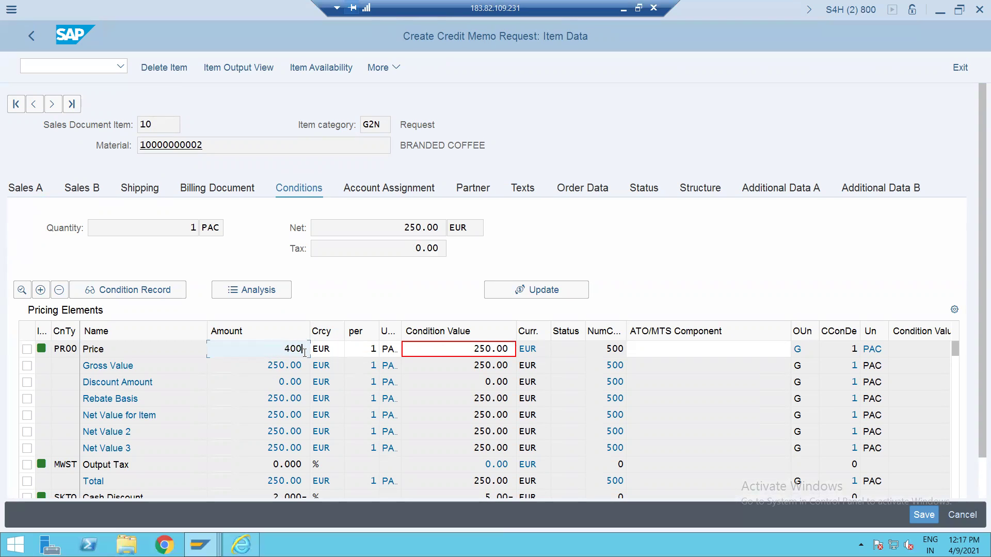
key("Return")
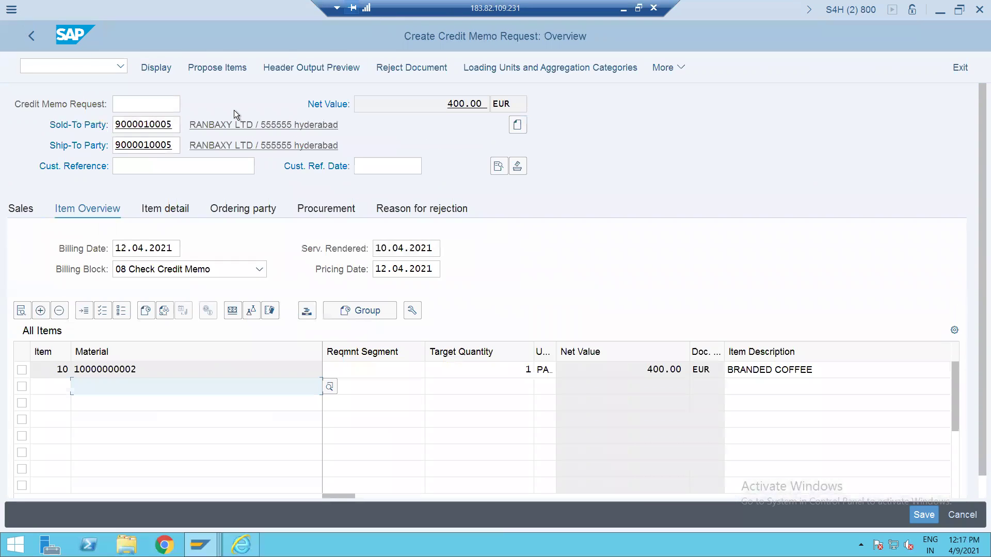
Step: Remove the billing block from the new credit memo request by selecting the blank entry
left_click(184, 275)
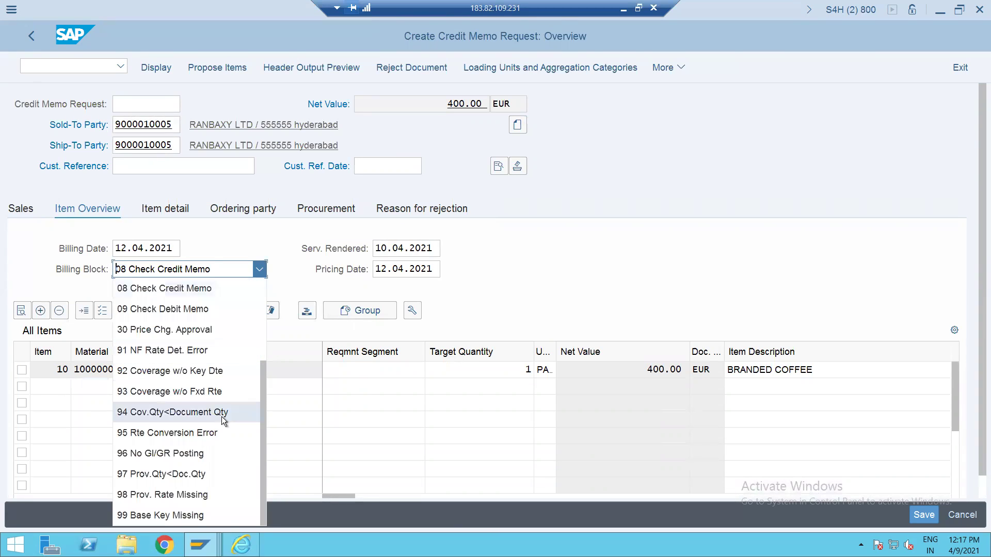
scroll(221, 416, "down", 1)
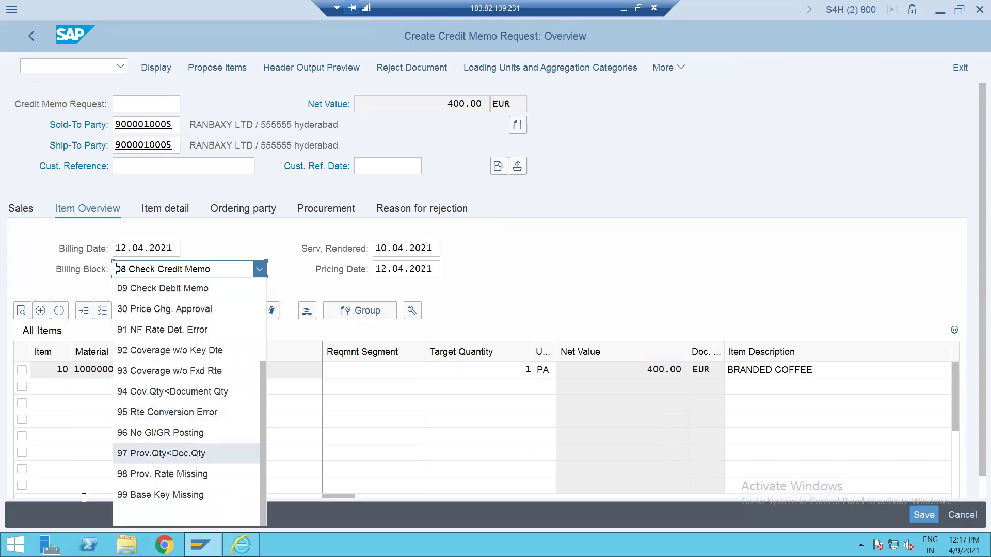
left_click(141, 518)
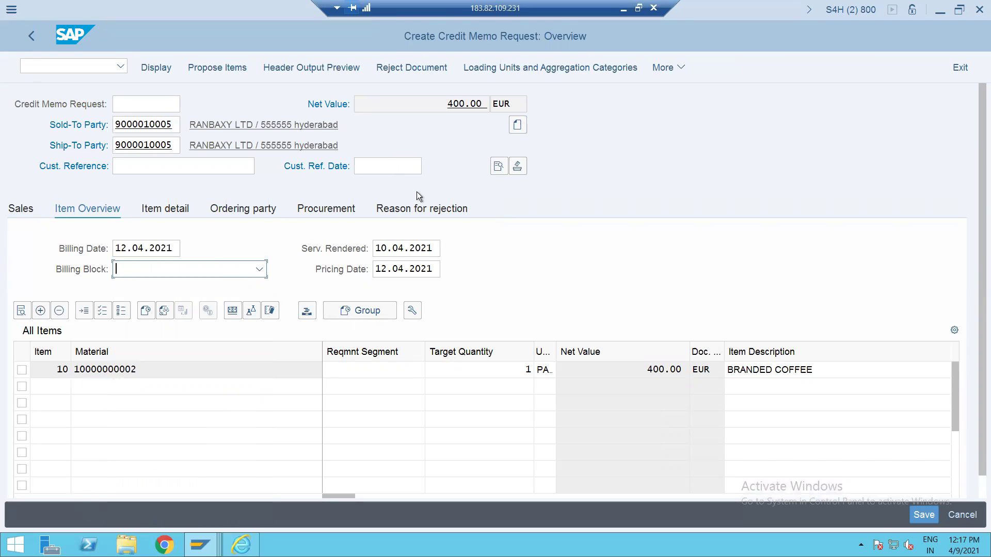
Step: Set the order reason in the credit memo request header to 100 Price difference: price was too high and return to the overview
left_click(498, 165)
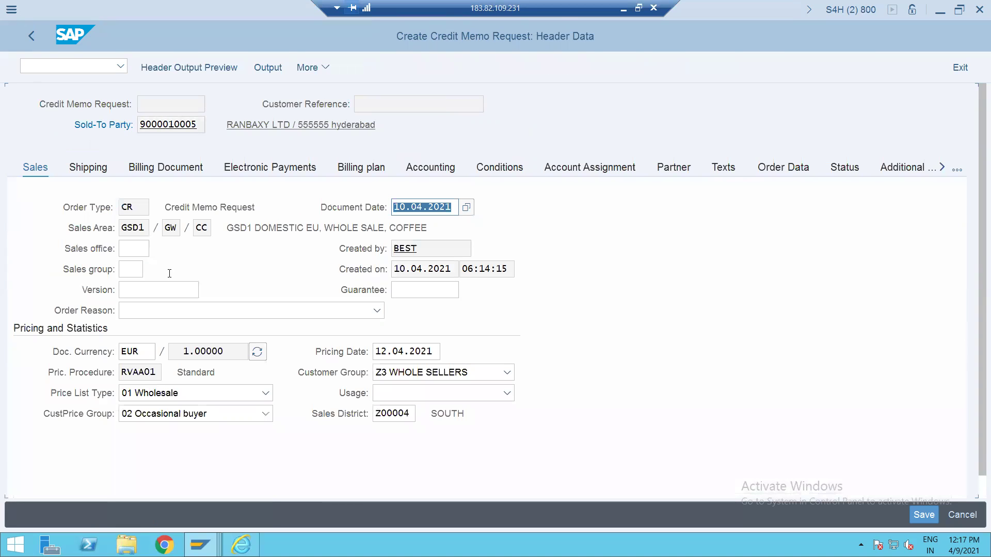
left_click(181, 312)
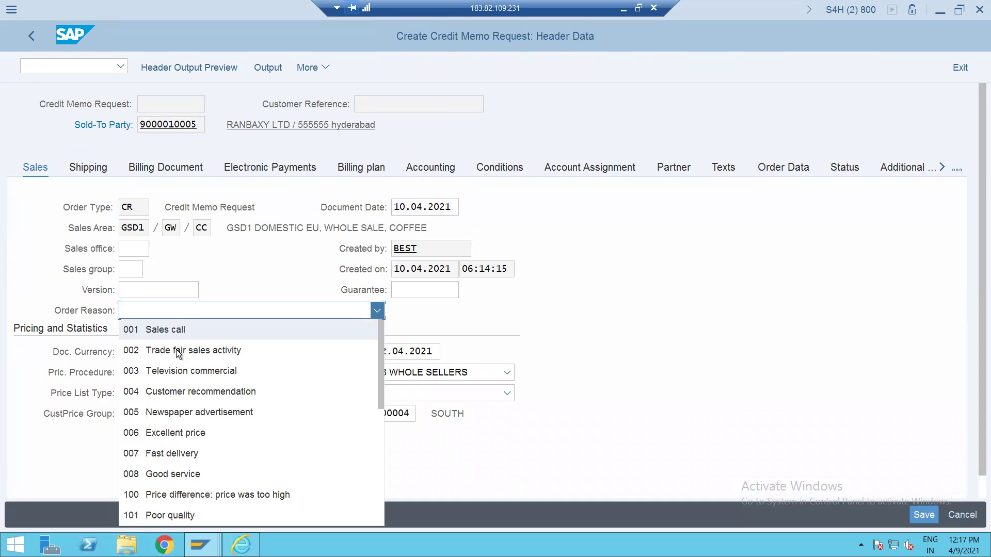
left_click_drag(379, 398, 379, 435)
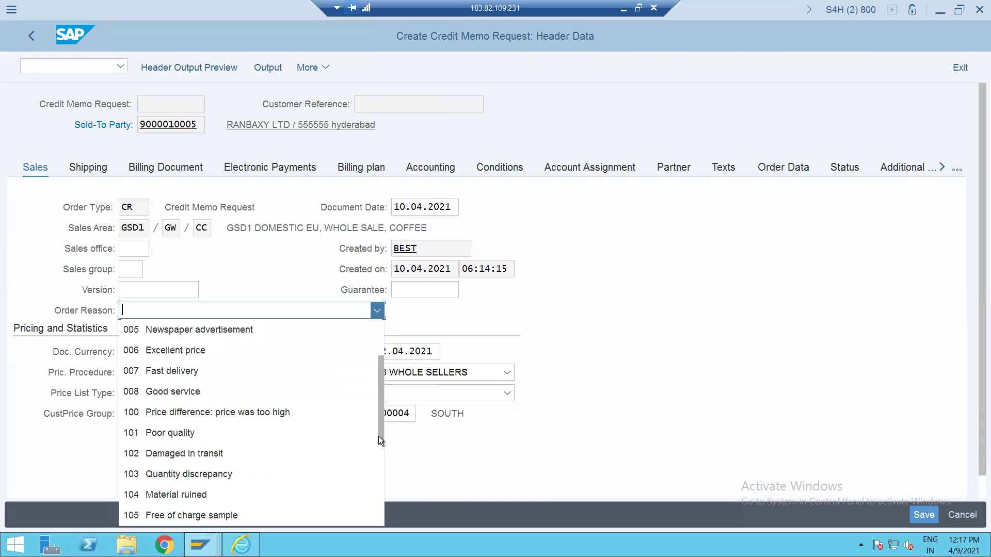
left_click(290, 413)
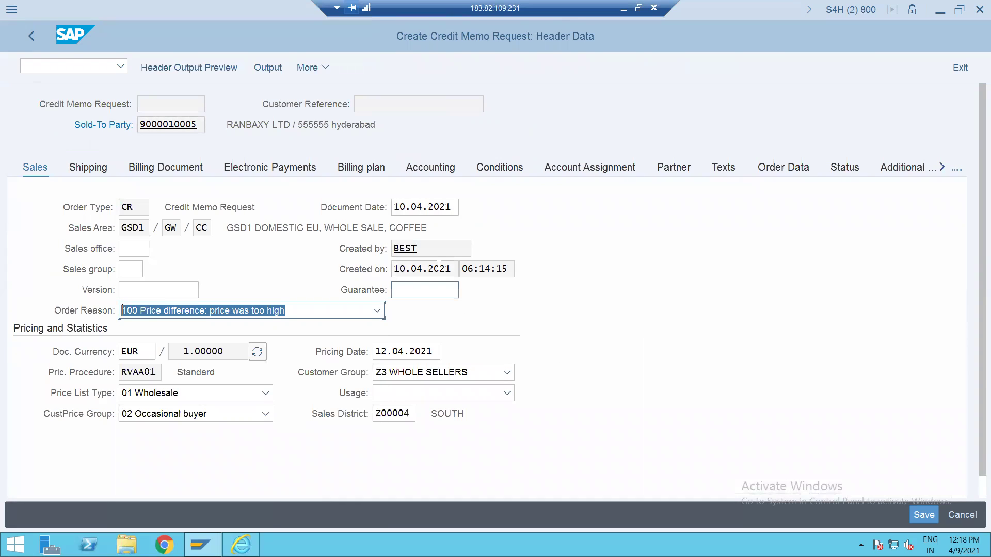
left_click(33, 38)
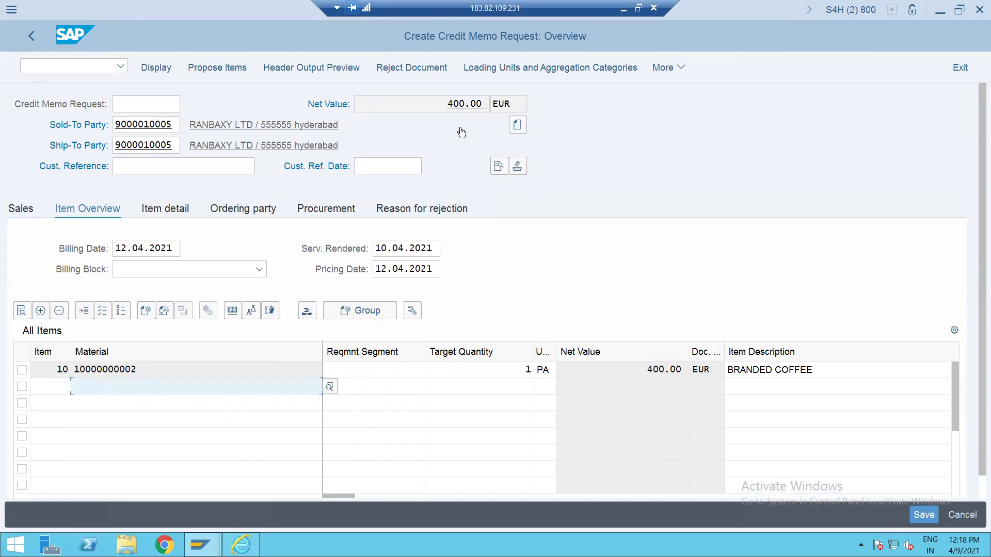
Step: Bill the credit memo request directly from the sales document and save the resulting G2 credit memo
left_click(658, 71)
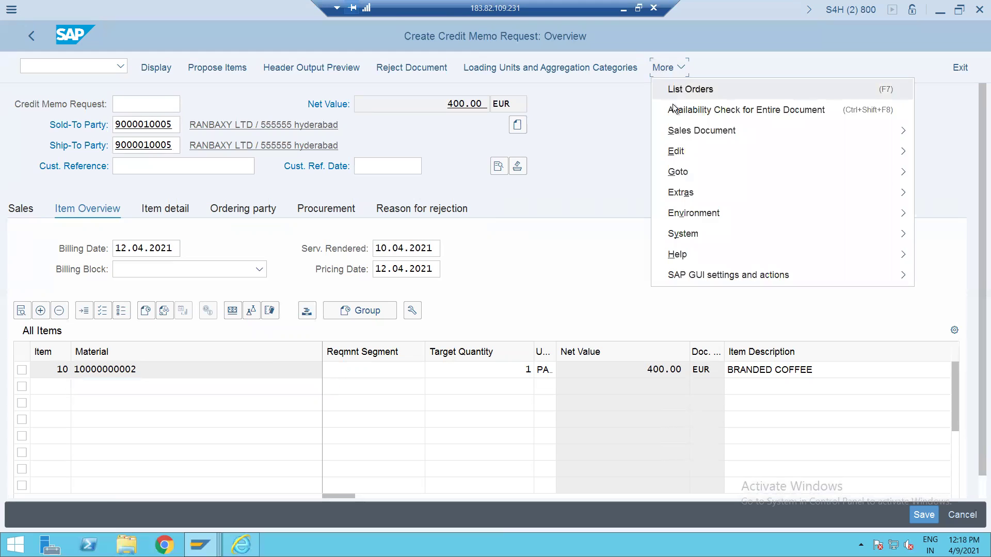
mouse_move(682, 149)
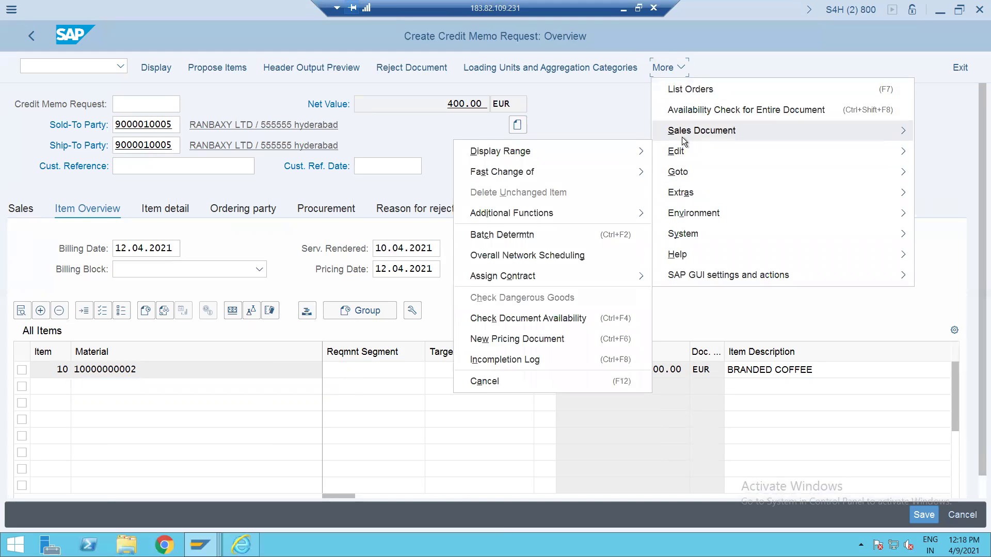
mouse_move(683, 132)
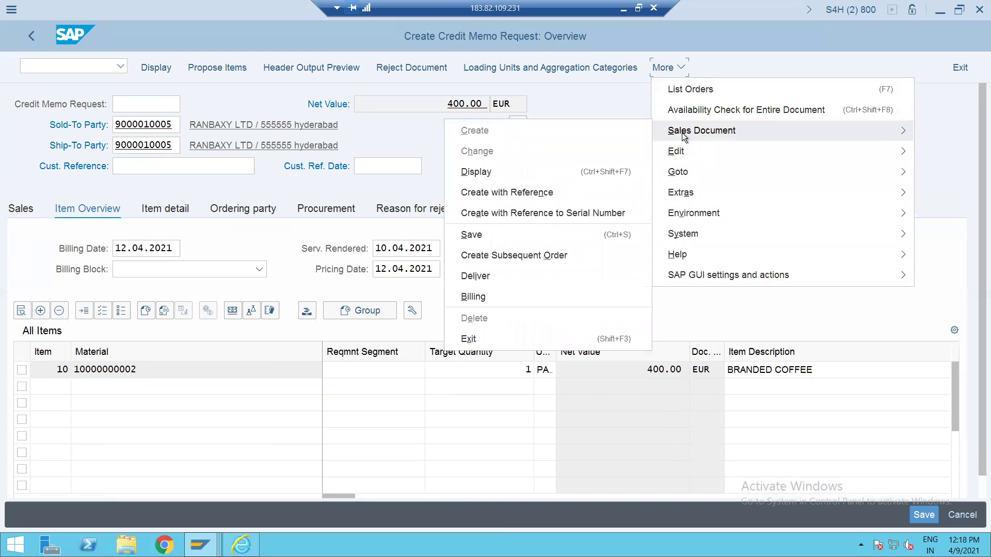
left_click(519, 294)
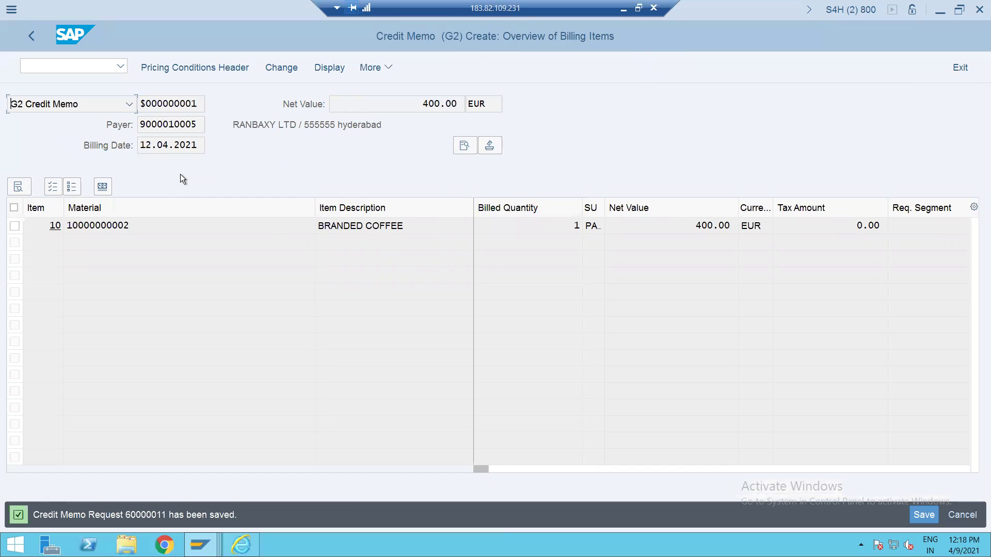
key("ctrl+s")
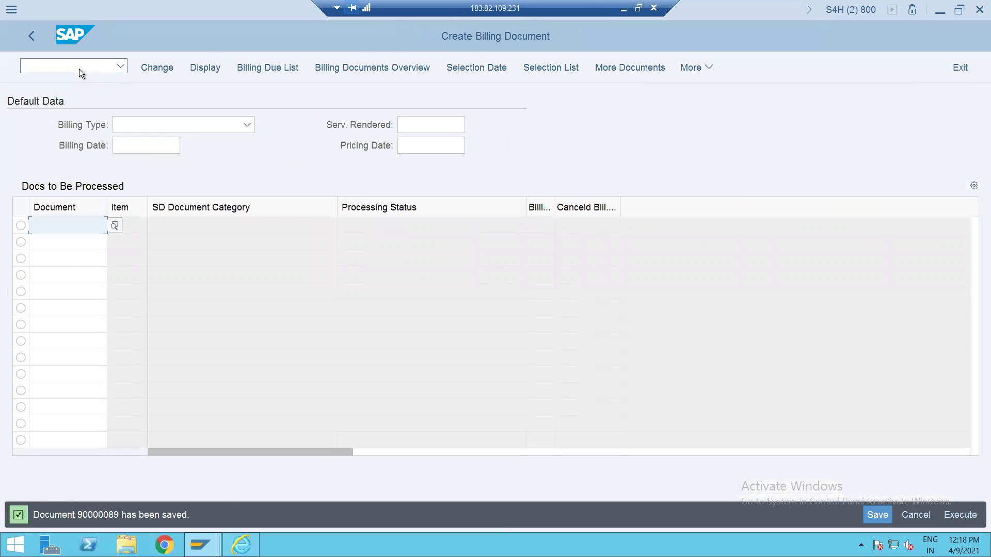
Step: Open the saved credit memo in transaction VF02 and display its document flow
left_click(76, 66)
type("/NVF02")
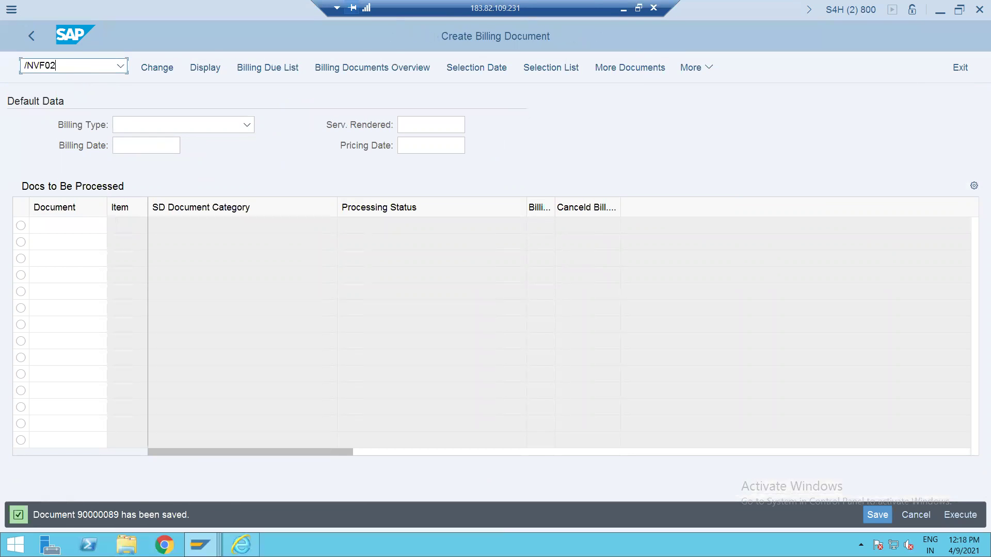
key("Return")
key("Return")
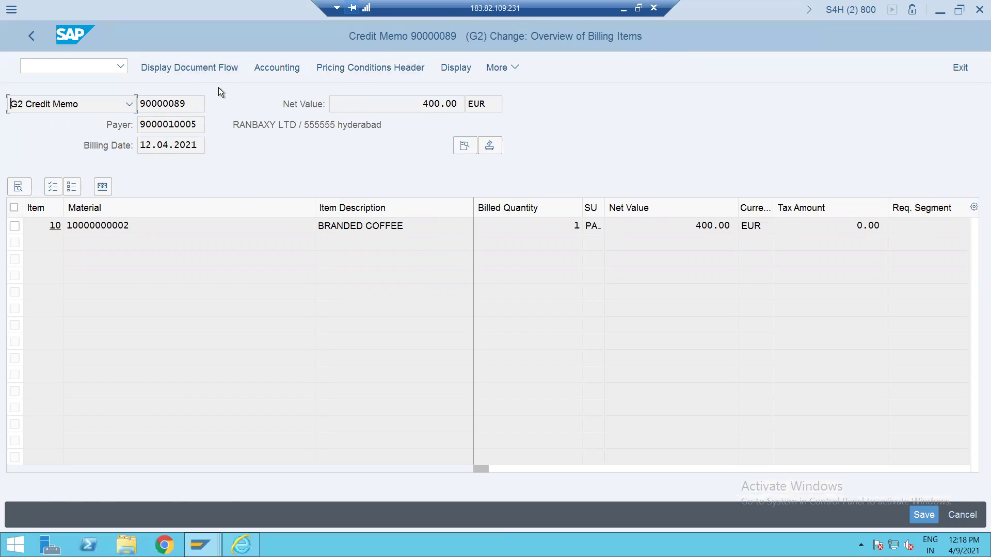
left_click(159, 70)
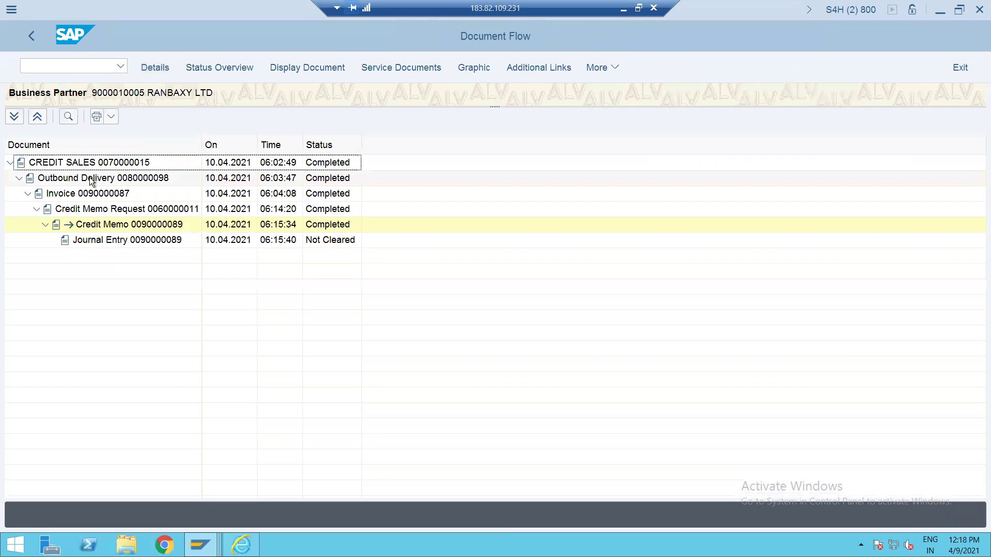
Step: Display the document flow of the credit memo request from transaction VA03 and examine its request, credit memo and journal entry
left_click(60, 64)
type("/NVA03")
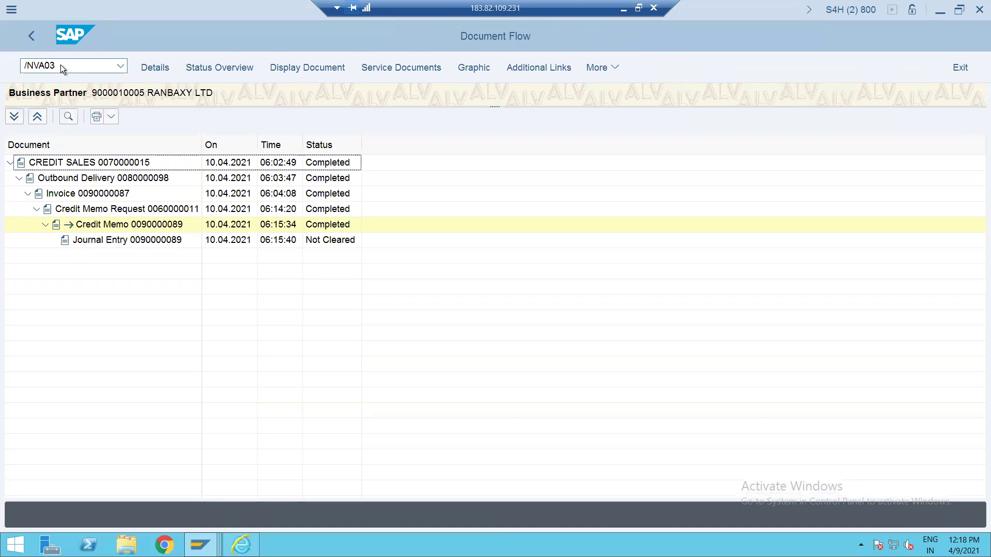
key("Return")
left_click(219, 70)
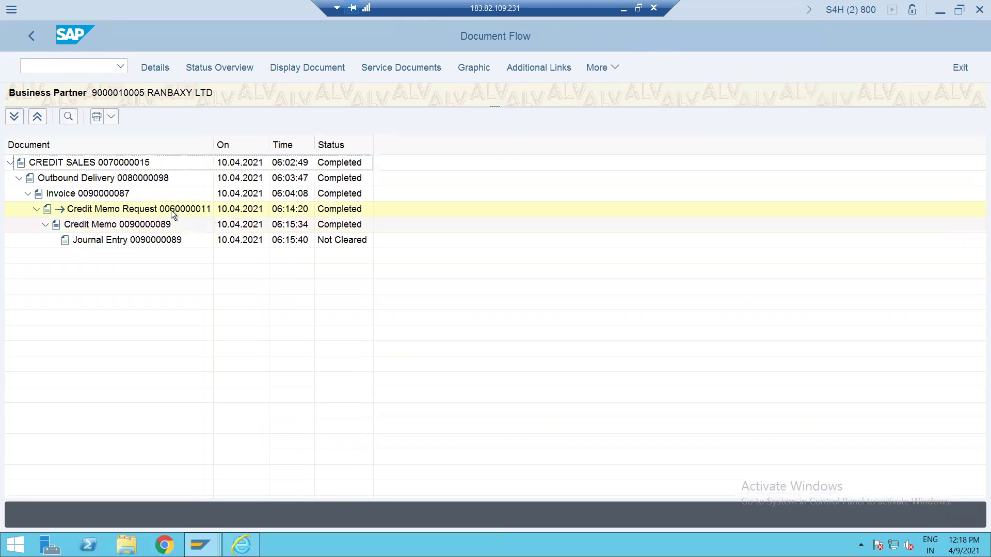
left_click(125, 209)
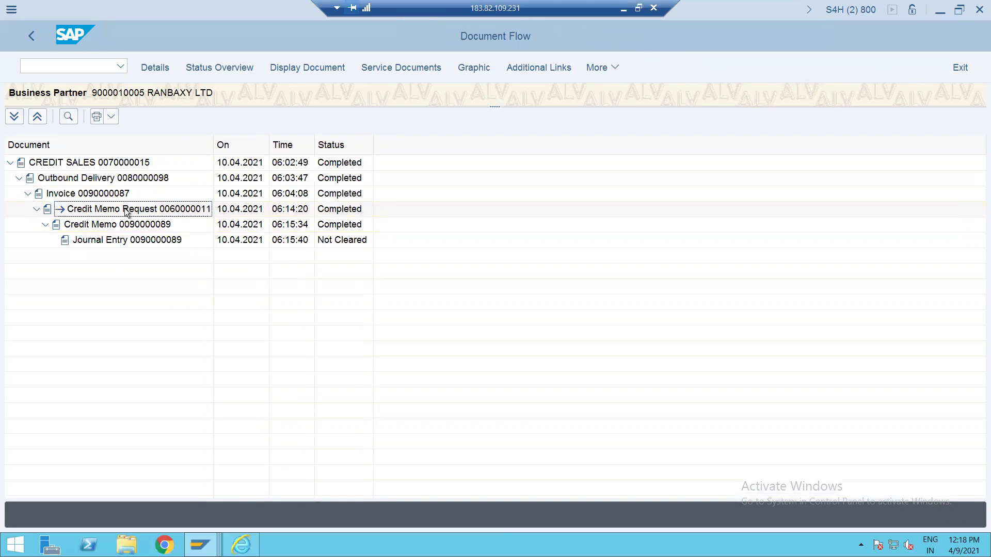
left_click(131, 240)
left_click(129, 224)
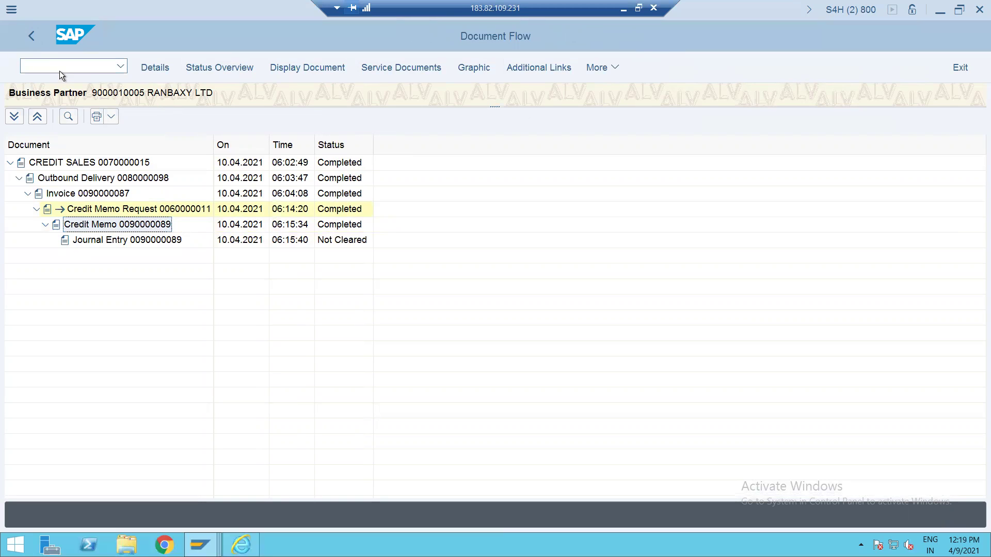
Step: Display the reference ZF2 invoice from the flow and open the invoice's own document flow
left_click(112, 163)
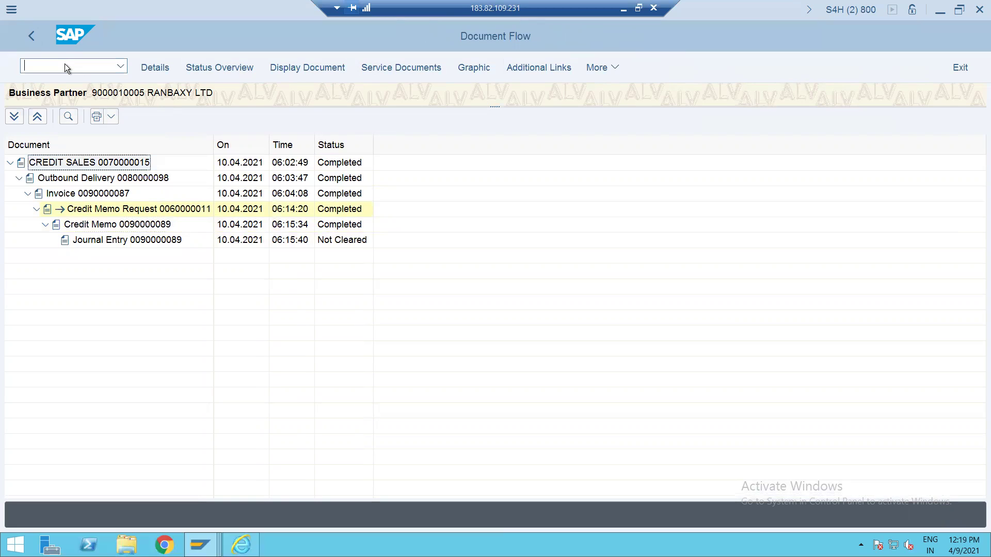
left_click(88, 195)
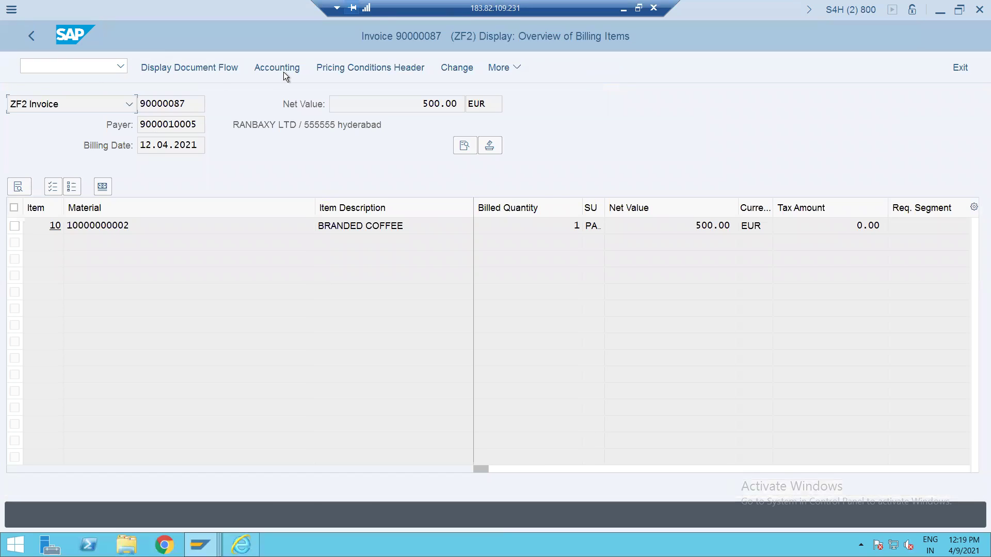
left_click(209, 69)
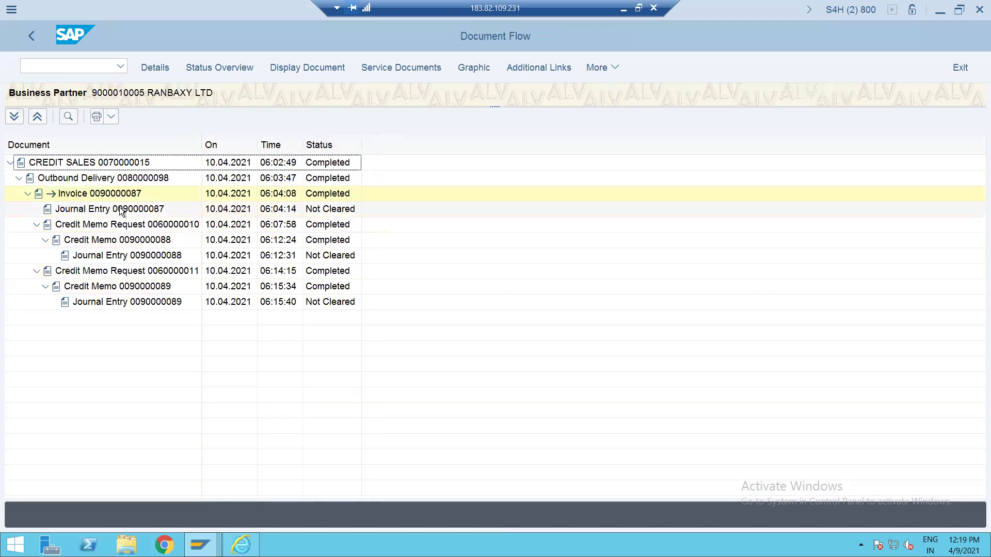
Step: Examine the item details of the credit sales order and the second credit memo request, comparing both requests in the invoice's document flow
double_click(128, 167)
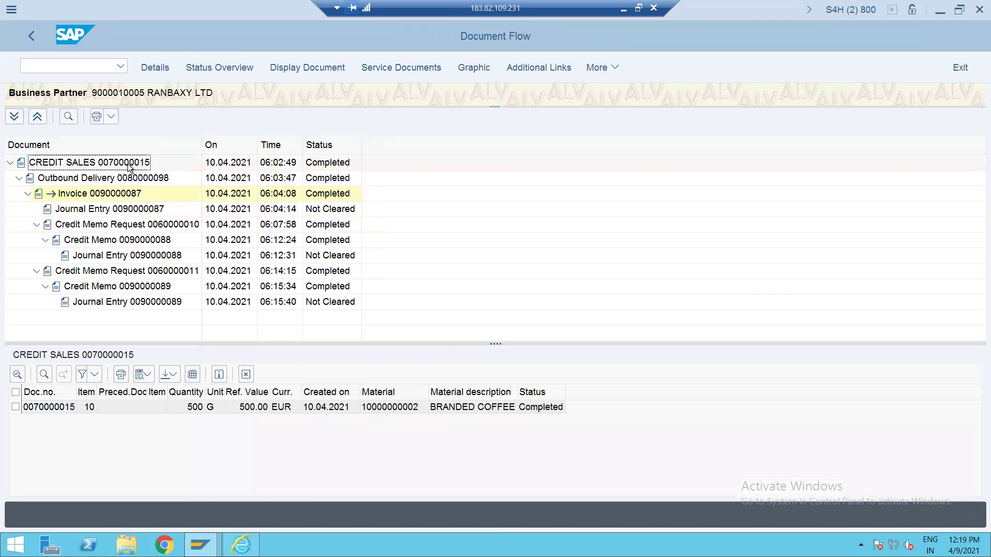
left_click(116, 181)
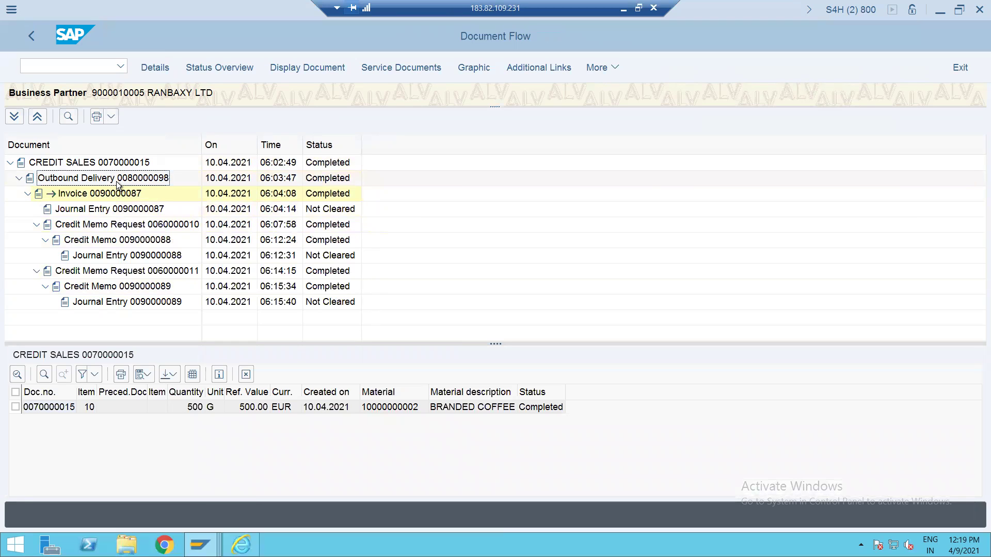
left_click(110, 197)
left_click(94, 231)
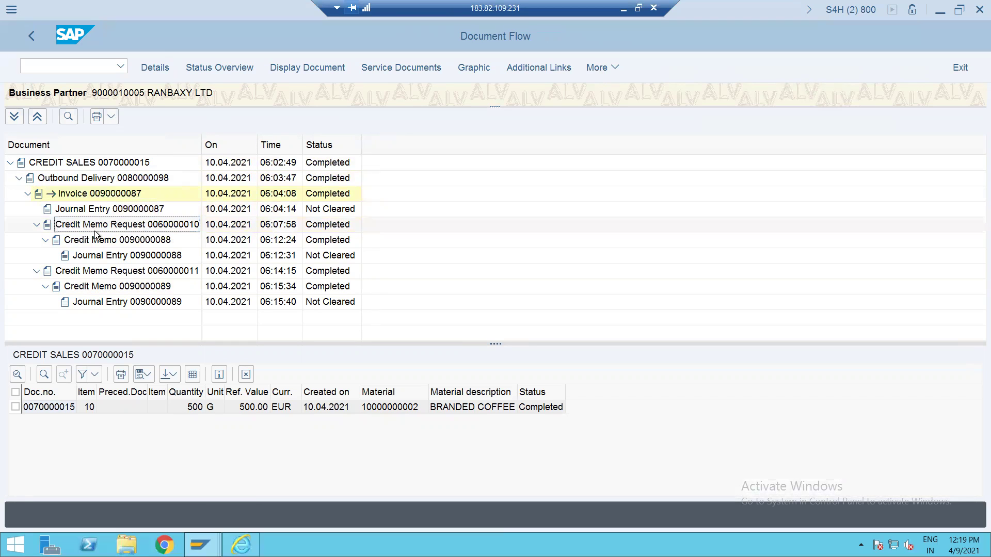
left_click(104, 272)
left_click(119, 223)
left_click(124, 270)
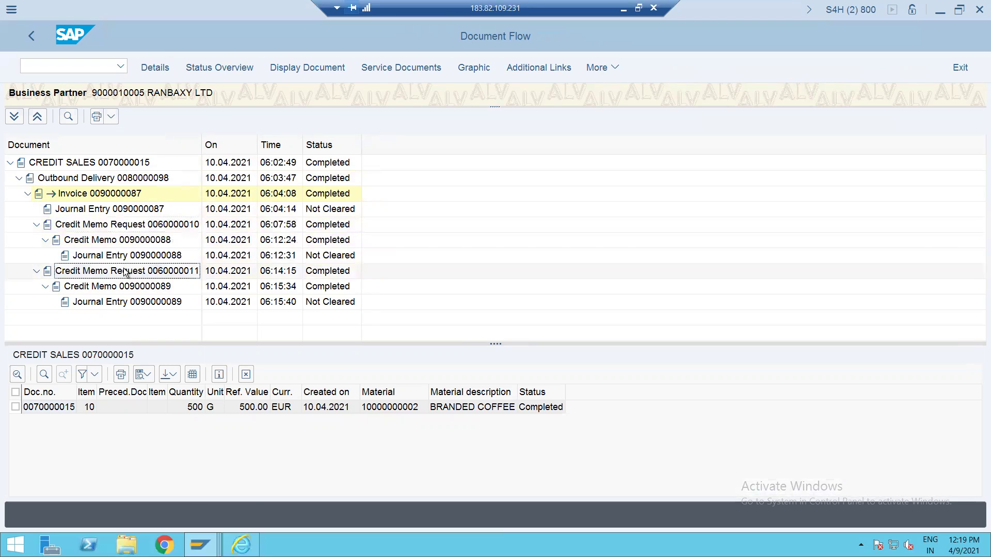
left_click(131, 224)
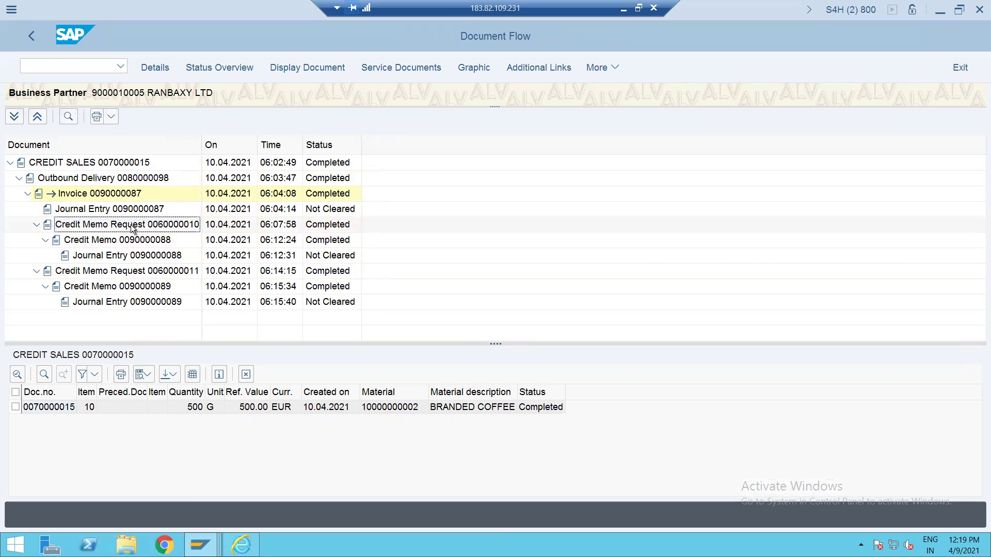
left_click(137, 274)
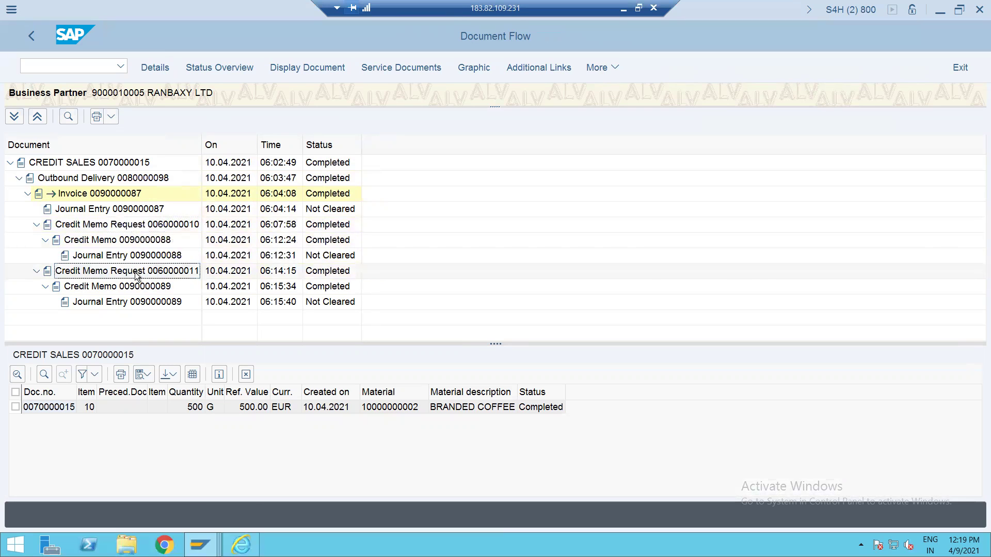
double_click(137, 274)
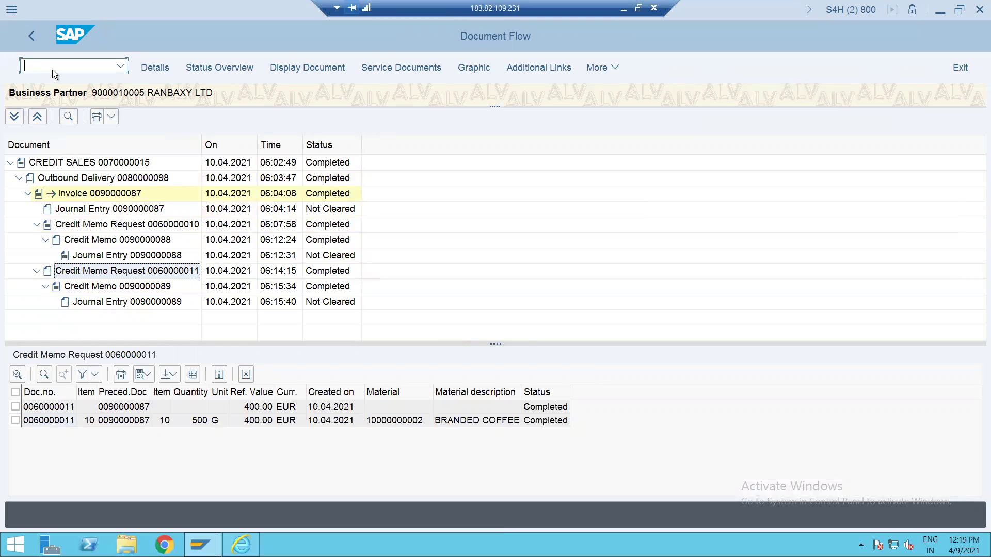
Step: Try to cancel the second credit memo request in transaction VF11
type("/NVF11")
key("Return")
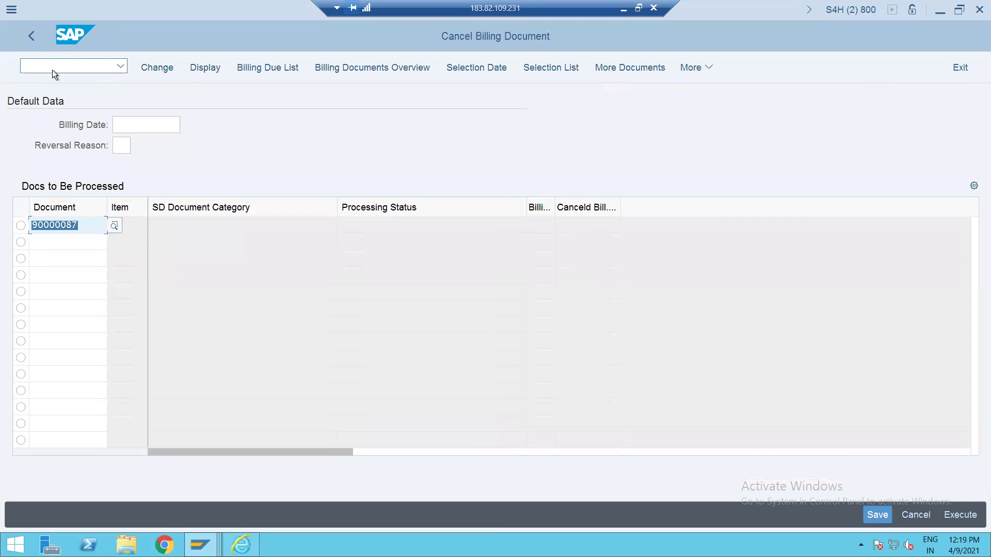
key("ctrl+v")
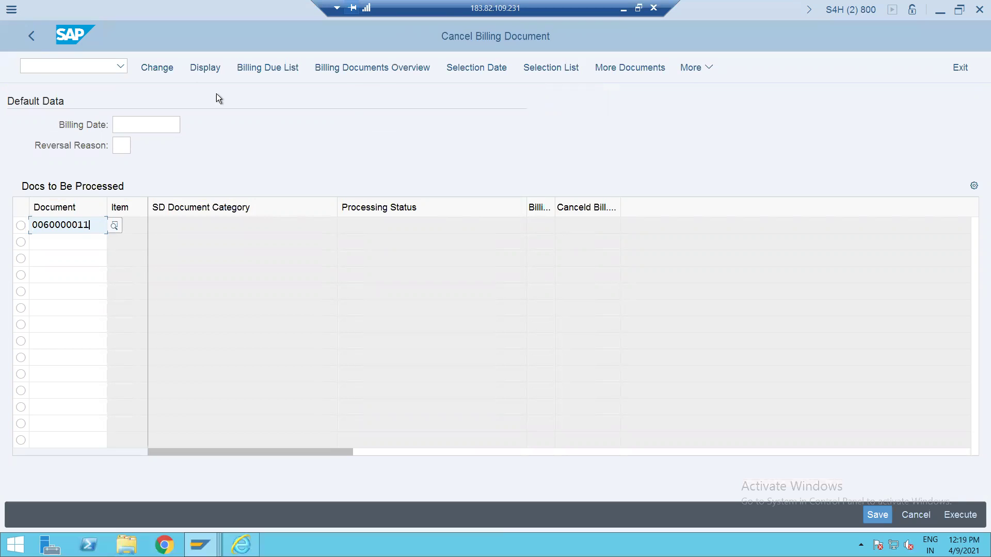
key("Return")
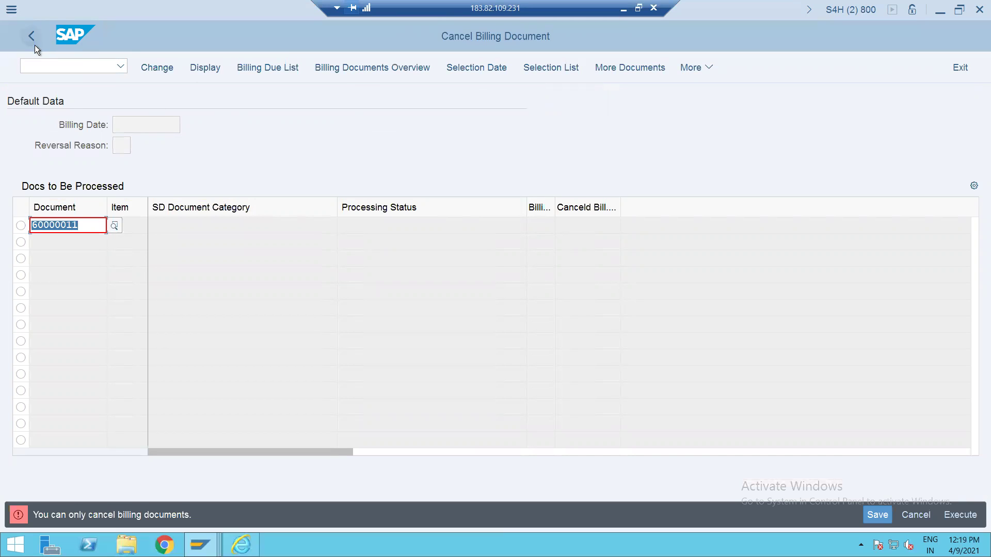
Step: Open the billing document types in transaction VOFA and position the list at billing type G2
left_click(39, 68)
type("/NVOFA")
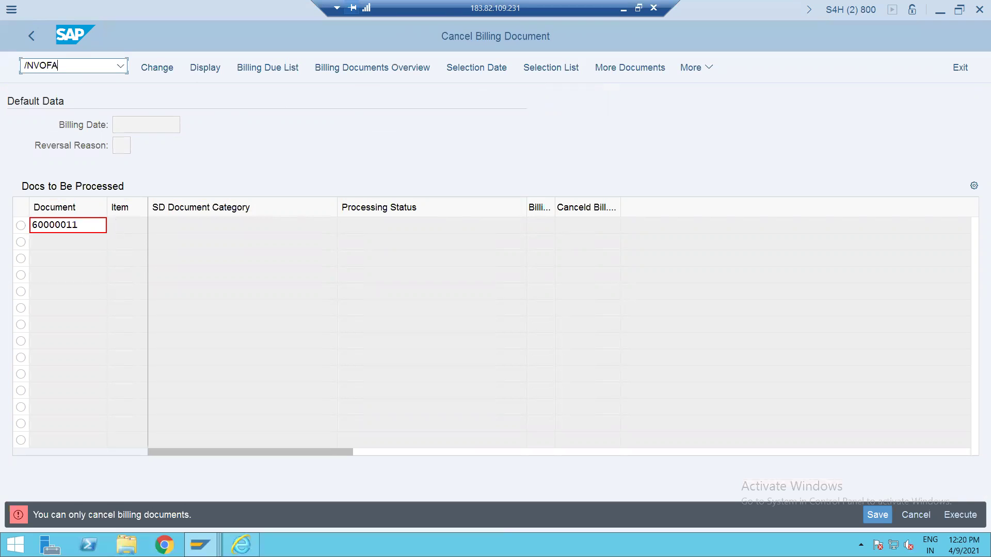
key("Return")
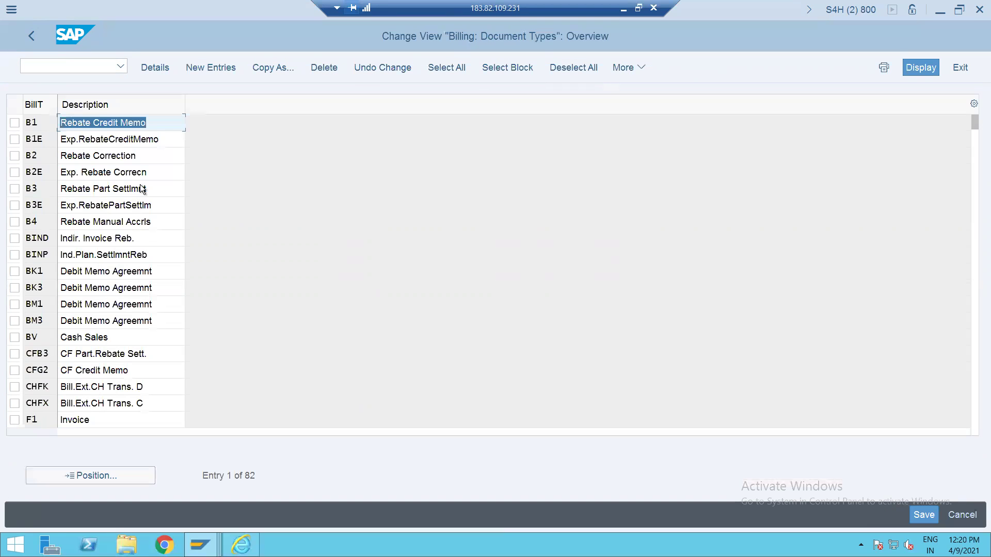
left_click(92, 478)
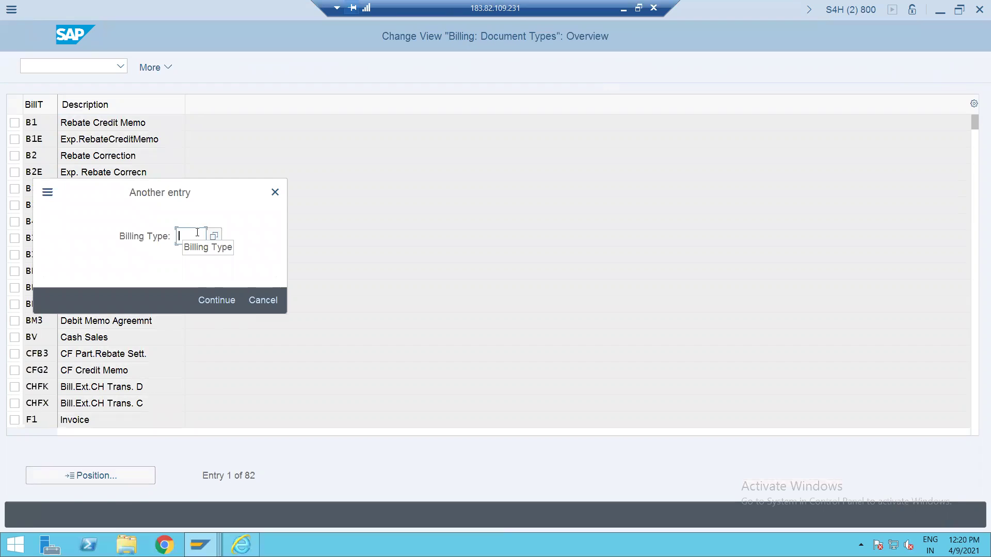
type("G2")
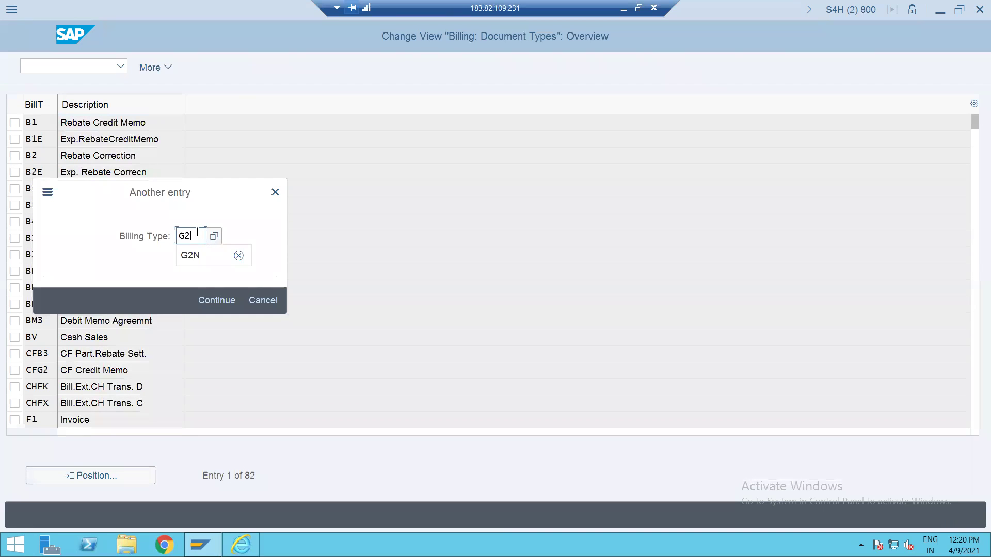
key("Return")
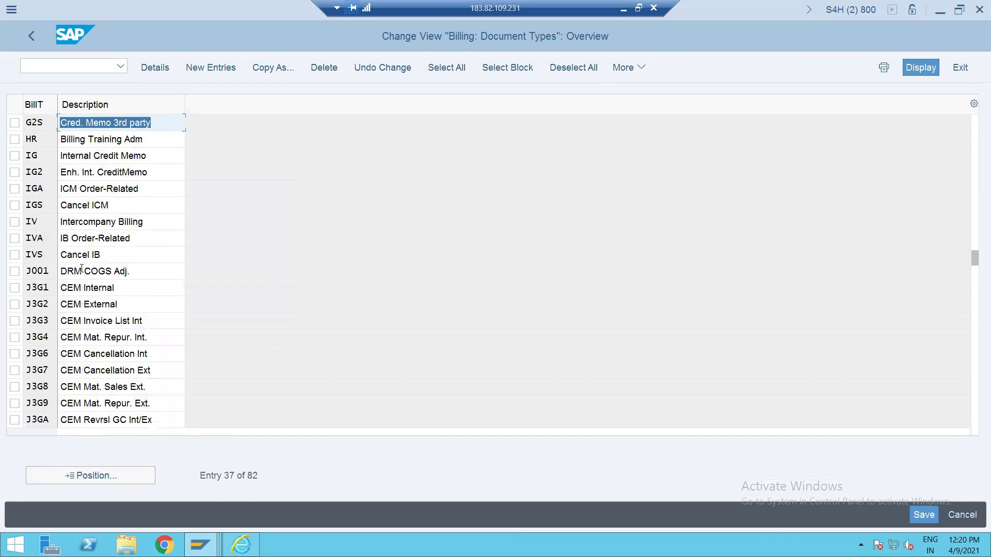
Step: Position the billing types list at G2, open its details and examine the cancellation billing type assigned to it
left_click(106, 474)
type("G")
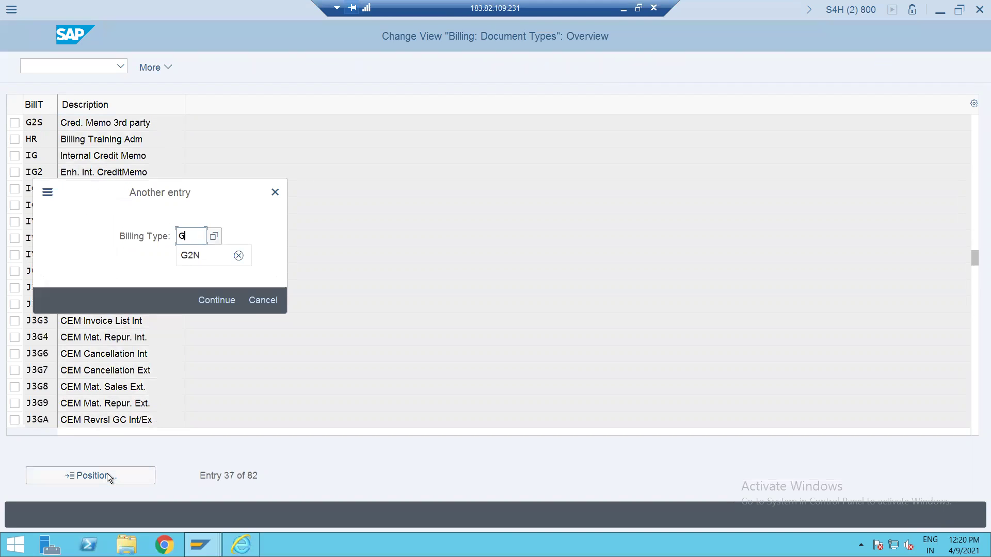
type("2")
key("Return")
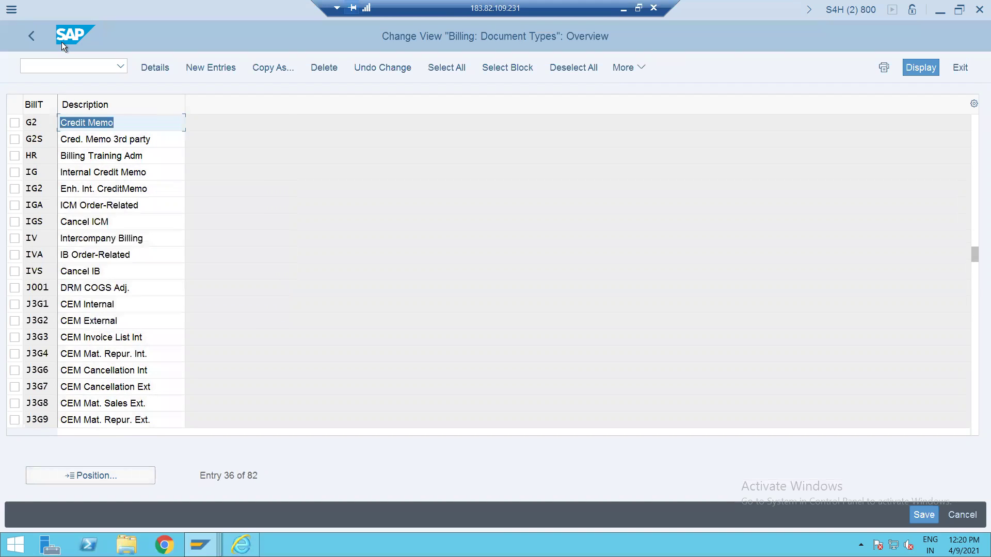
double_click(52, 122)
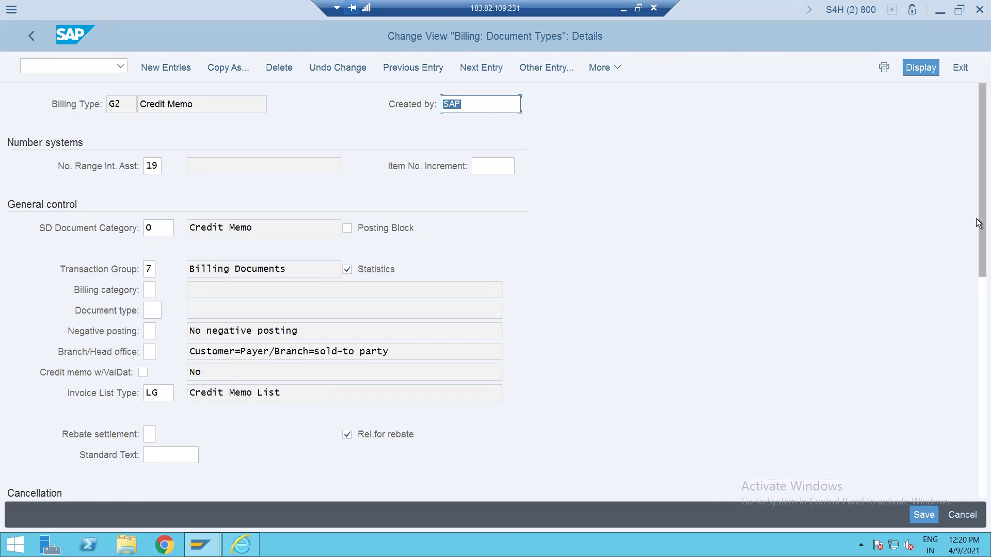
scroll(978, 274, "down", 5)
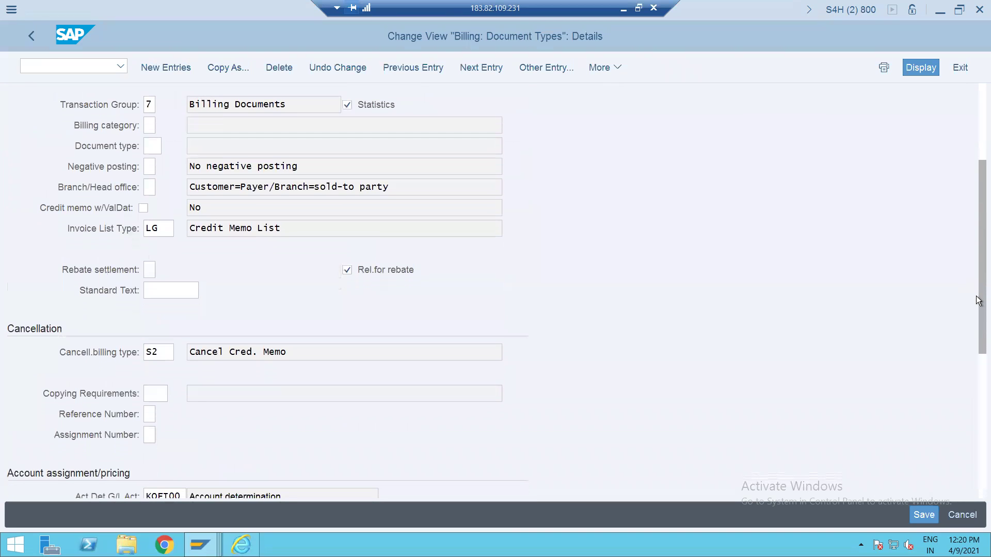
Step: Try to create a billing document for the second credit memo request in transaction VF01 with billing type S2 Cancel Cred. Memo
left_click(39, 67)
type("/NVF01")
key("Return")
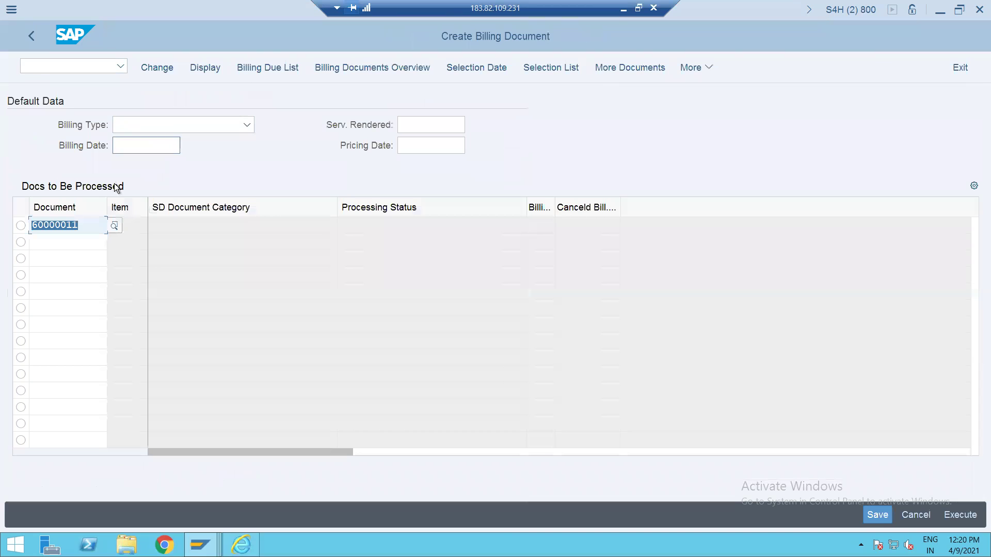
left_click(194, 123)
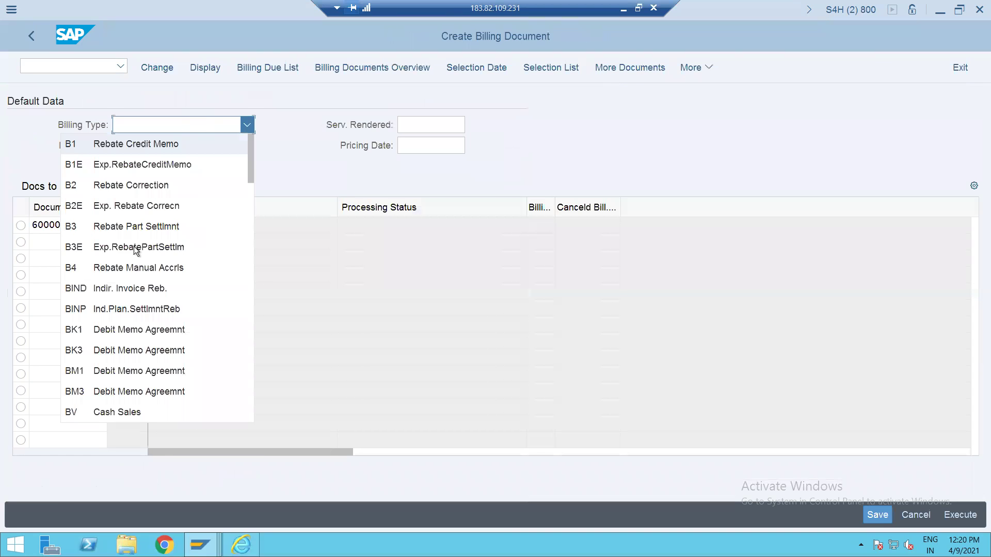
scroll(132, 256, "down", 18)
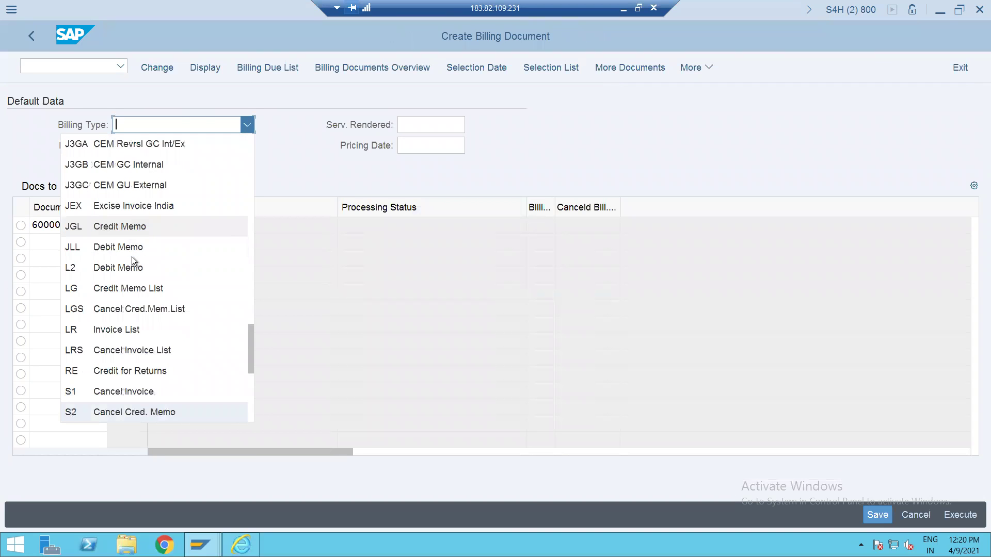
left_click(123, 410)
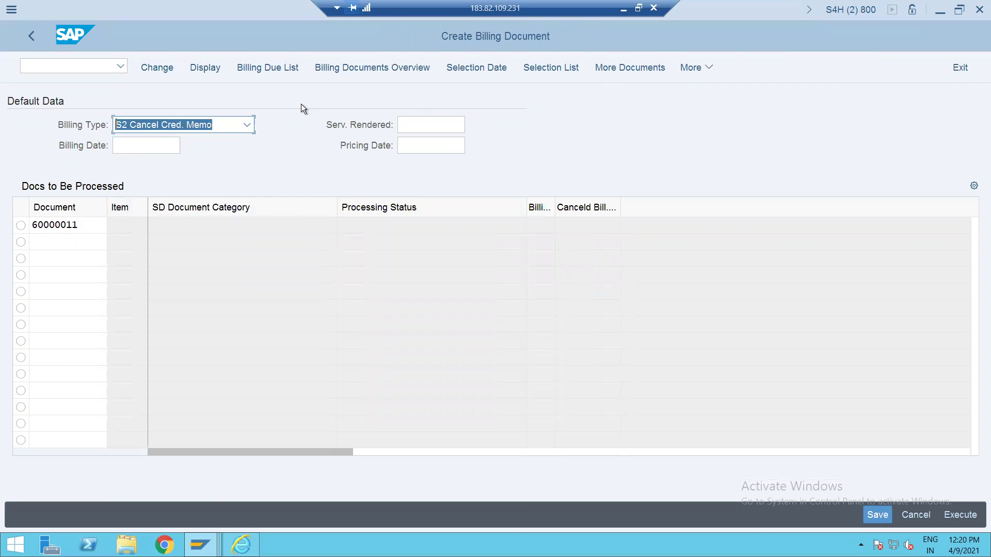
key("Return")
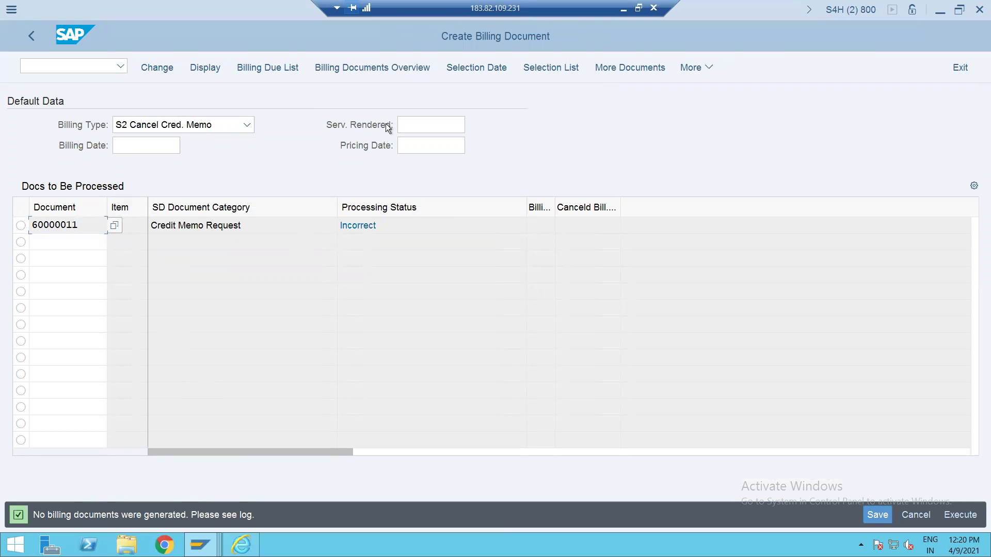
Step: Open the billing error log, expand the entry down to its technical data to examine the cause, and return to the billing screen
left_click(695, 65)
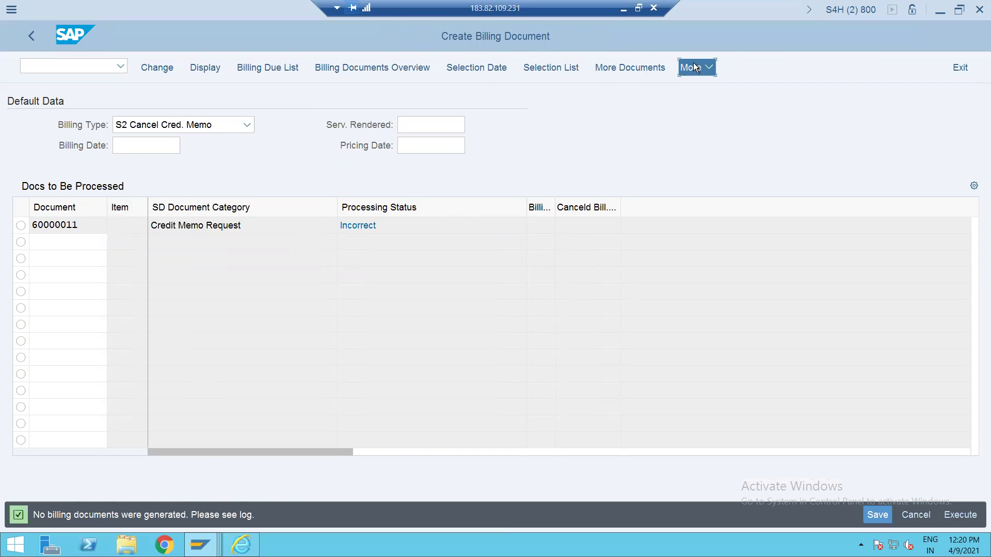
mouse_move(701, 112)
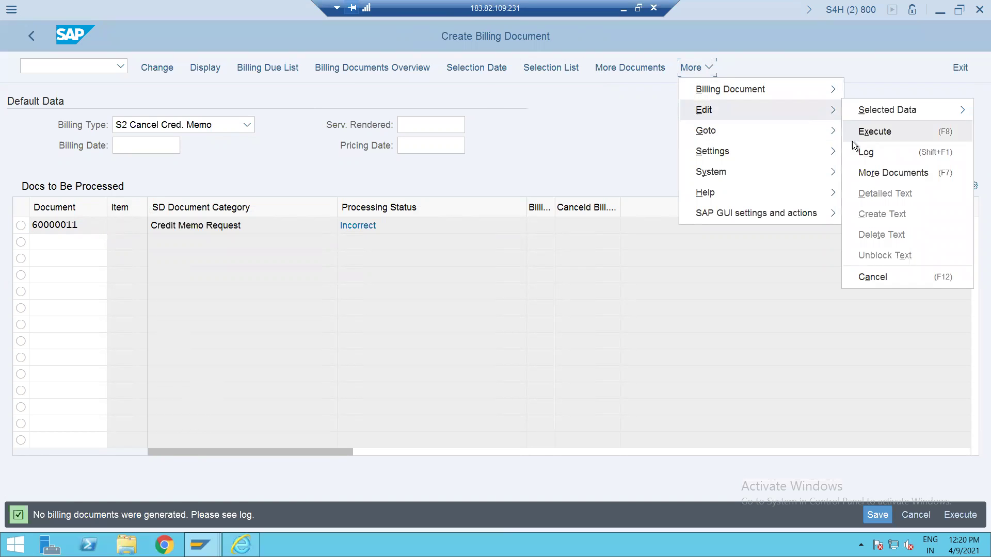
left_click(862, 152)
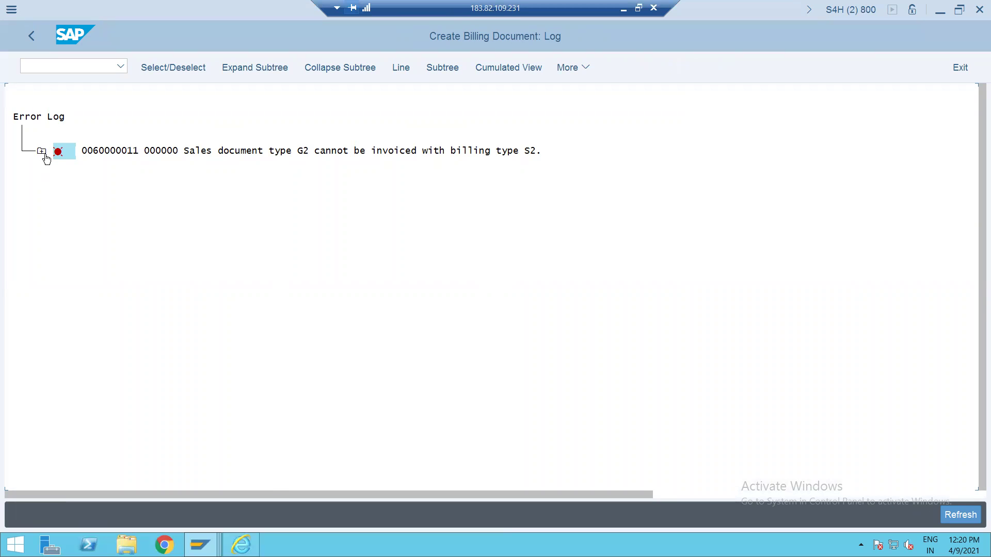
left_click(41, 152)
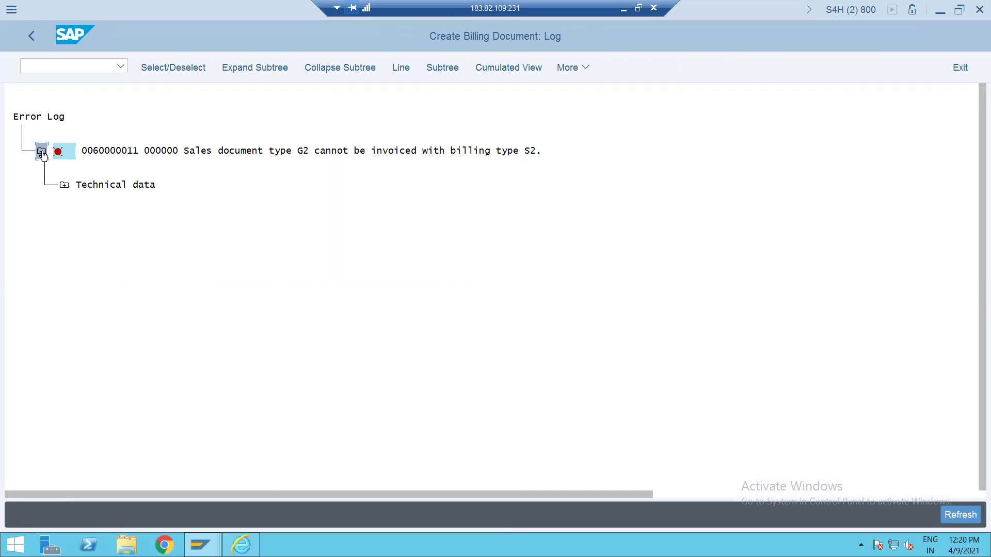
left_click(64, 185)
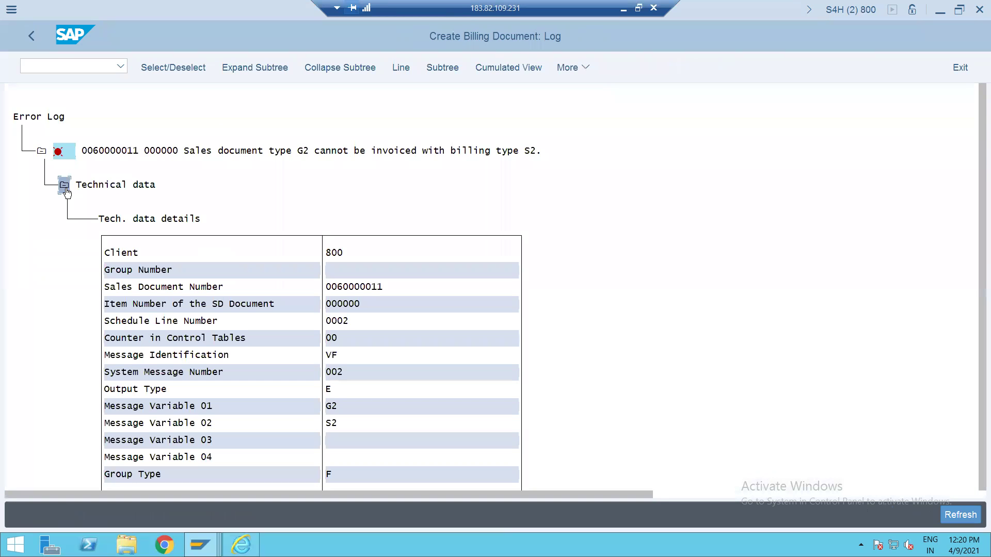
mouse_move(57, 150)
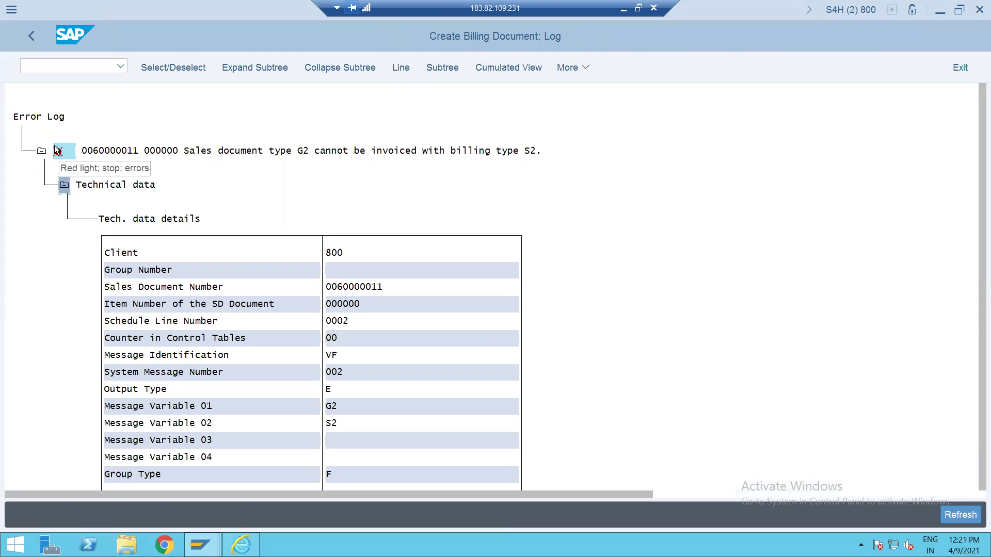
left_click(31, 35)
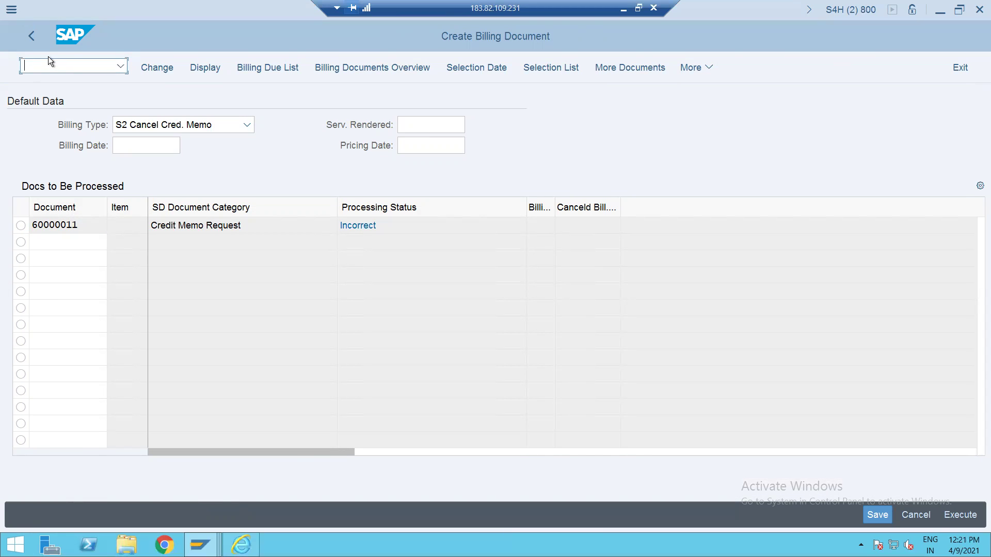
Step: Try to display the second credit memo request's number as a billing document in transaction VF03
type("/NVF03")
key("Return")
key("ctrl+v")
key("Return")
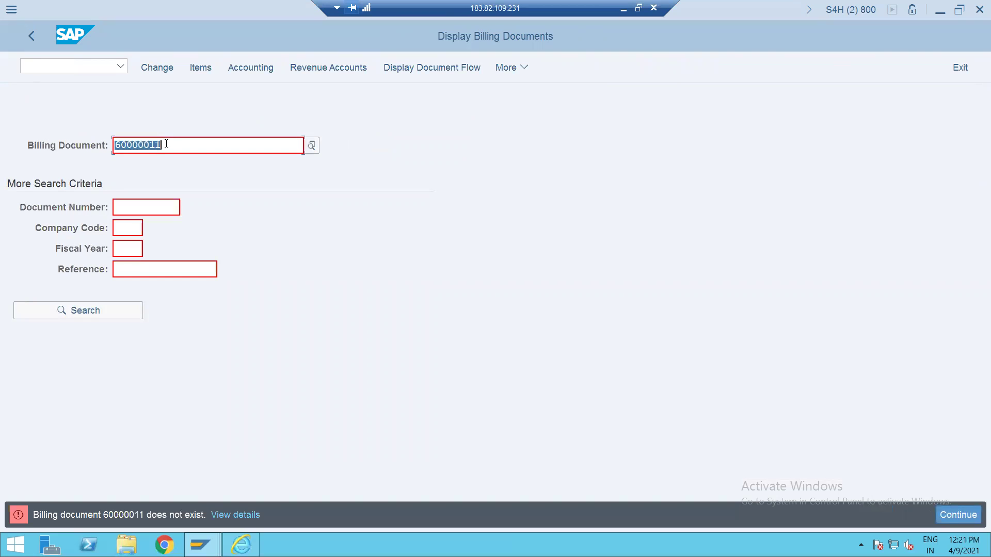
Step: Open the second credit memo request's document flow through transaction VA03 and copy the number of its credit memo
left_click(59, 64)
type("/NVF0")
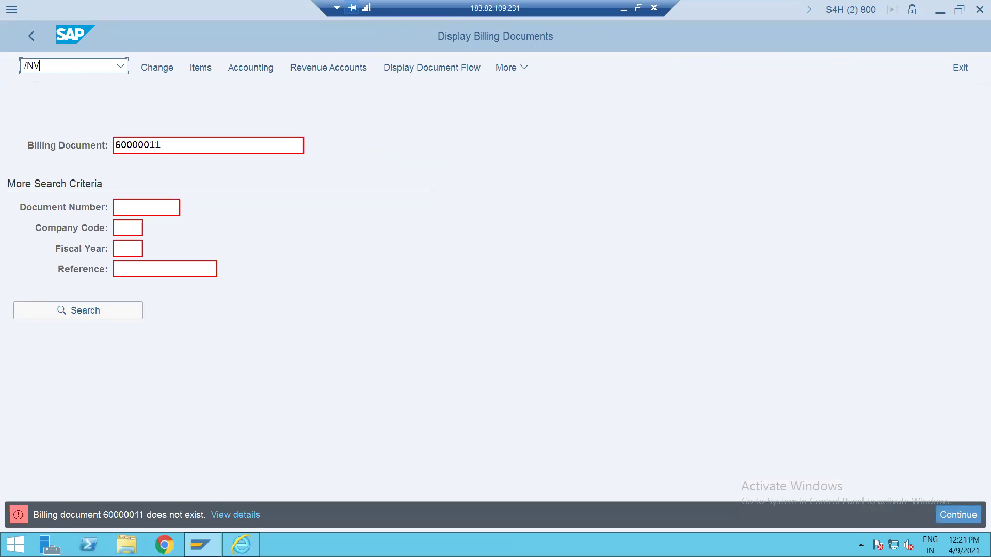
key("BackSpace")
key("BackSpace")
type("A03")
key("Return")
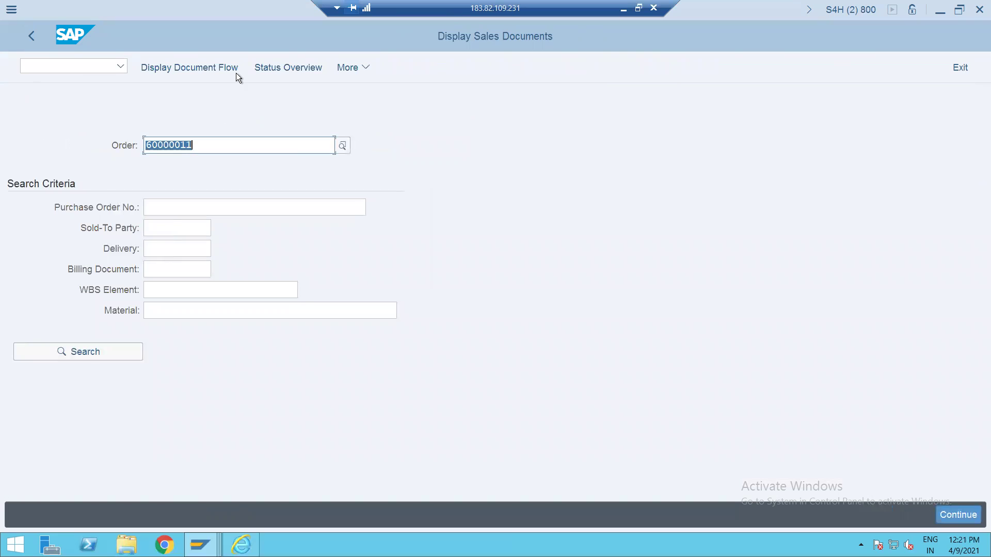
left_click(212, 73)
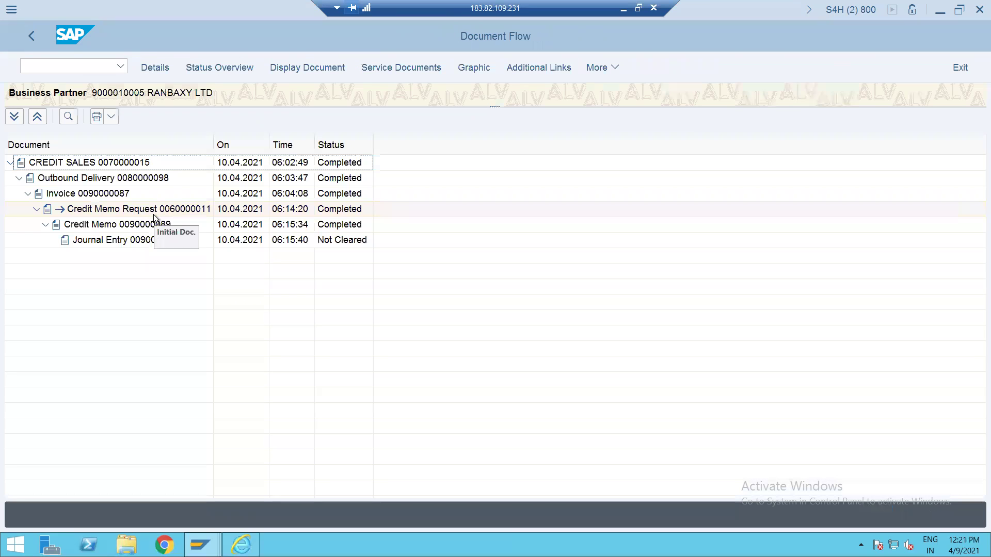
left_click(135, 225)
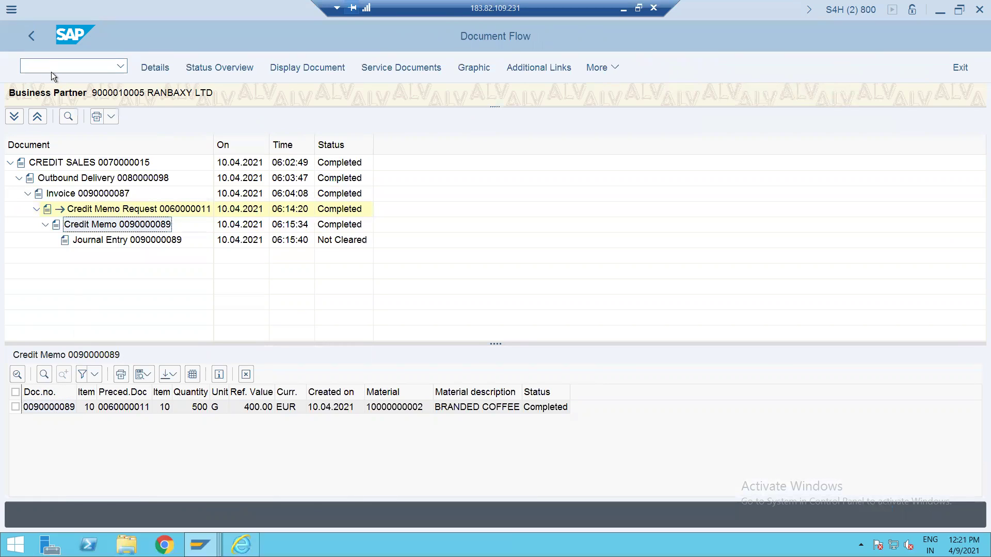
Step: Cancel the second request's credit memo in transaction VF01 using billing type S2 Cancel Cred. Memo, and save the cancellation document
type("/NVF01")
key("Return")
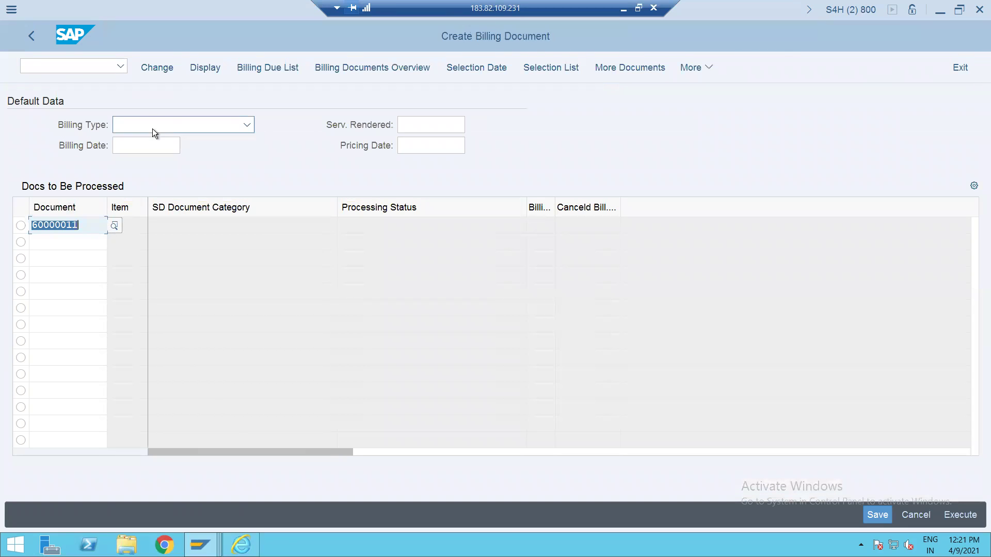
key("ctrl+v")
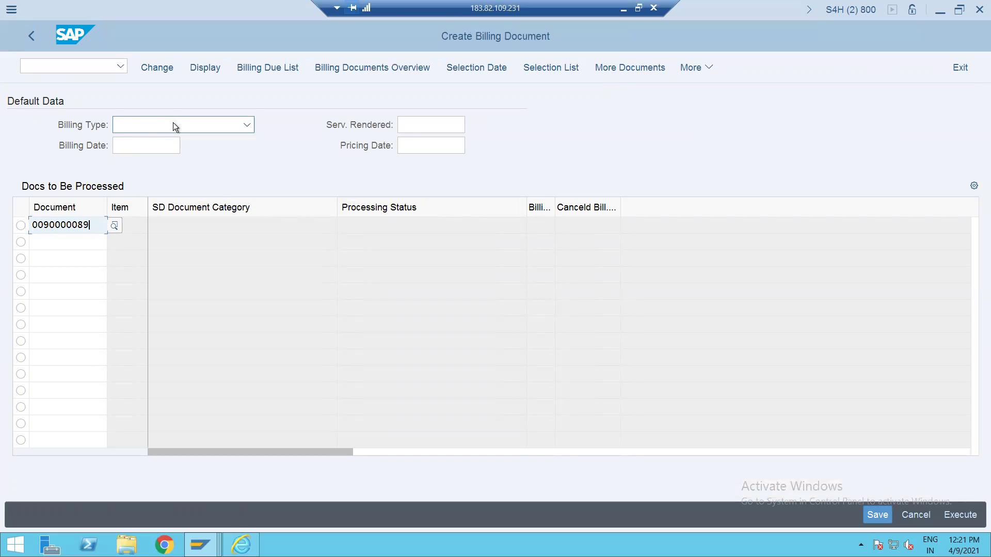
left_click(174, 126)
scroll(174, 126, "down", 10)
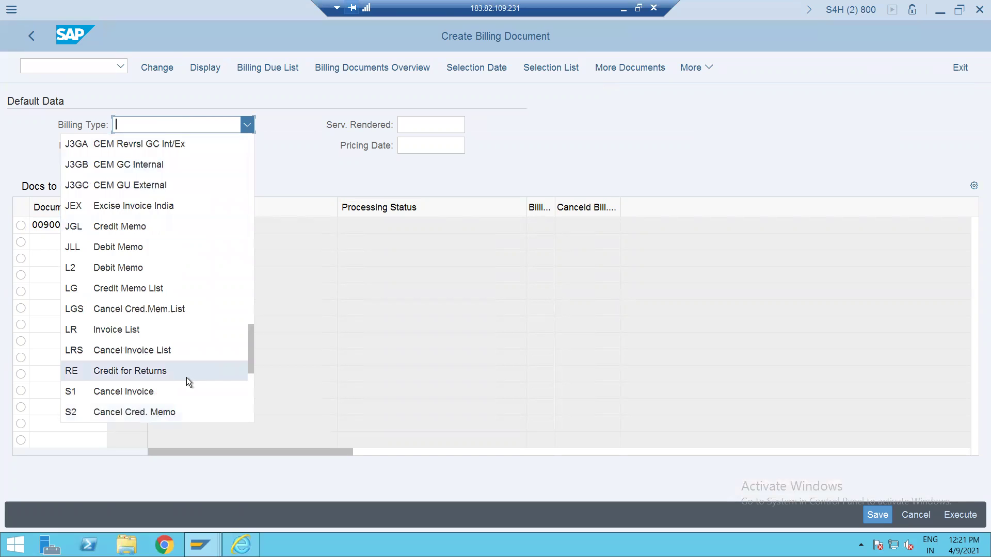
left_click(178, 411)
key("Return")
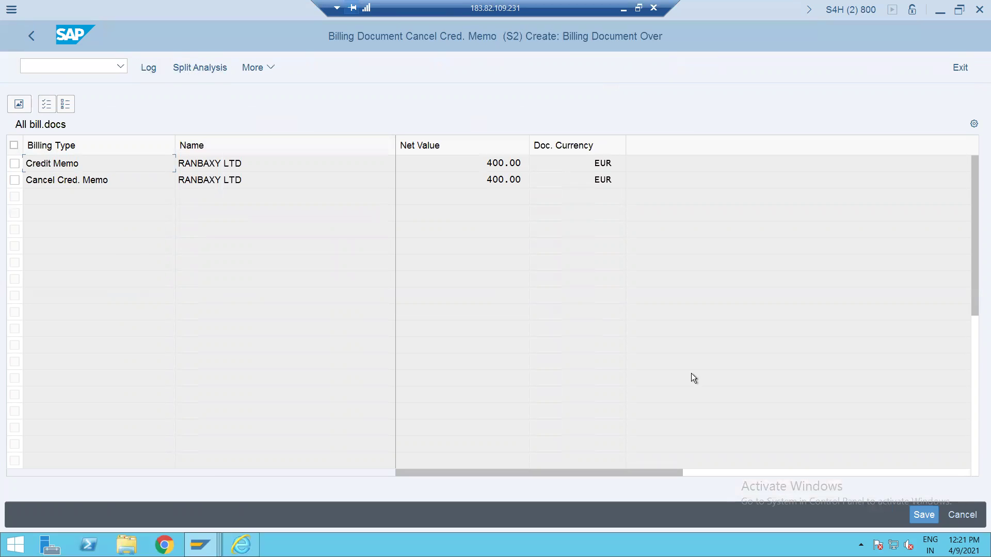
left_click(923, 516)
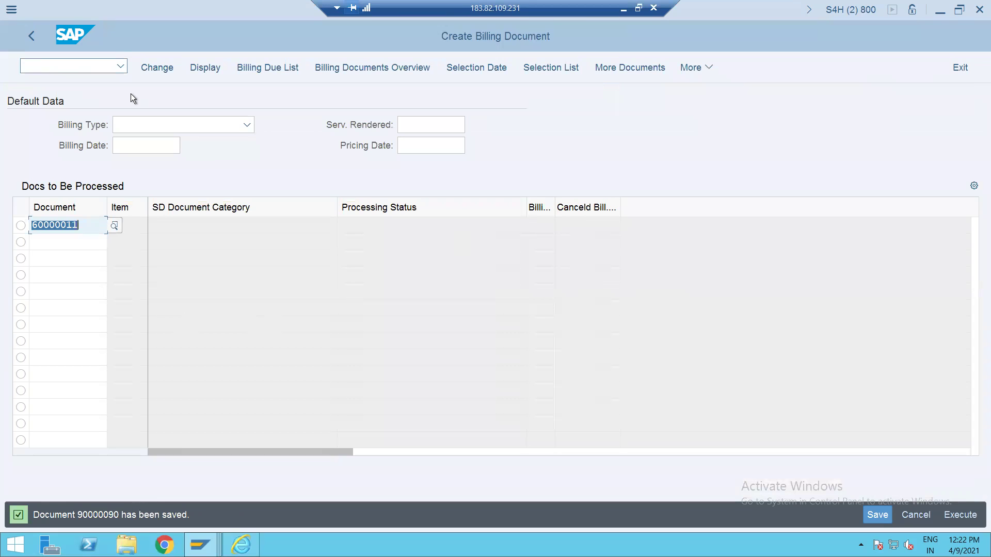
Step: Display the second credit memo request's document flow in transaction VA03 and examine the credit memo and its cancellation
left_click(73, 72)
type("/NVA03")
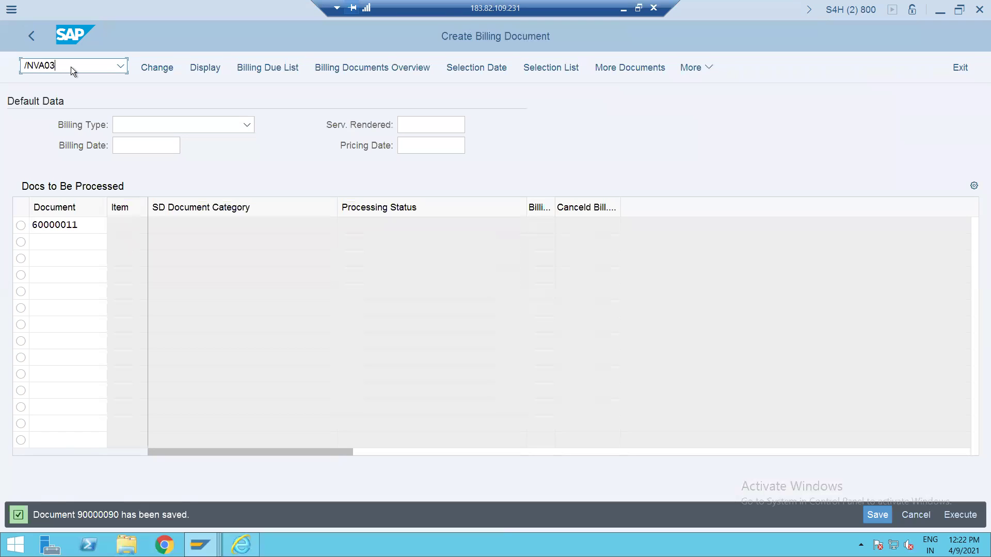
key("Return")
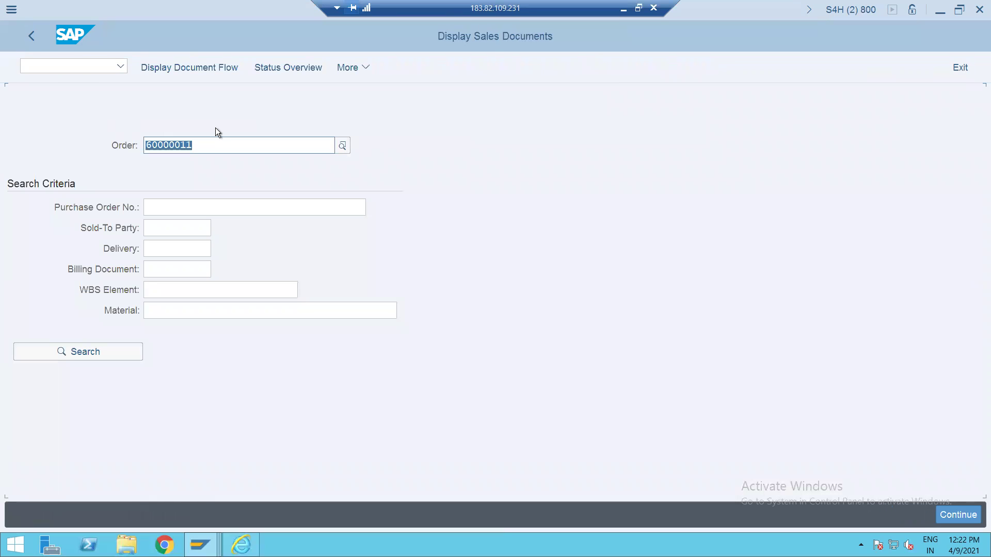
key("F5")
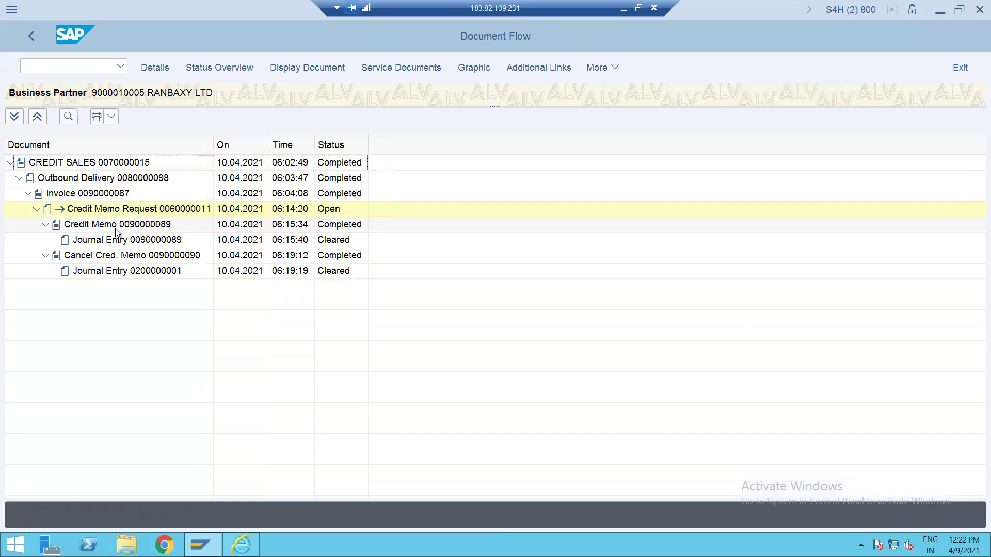
left_click(116, 228)
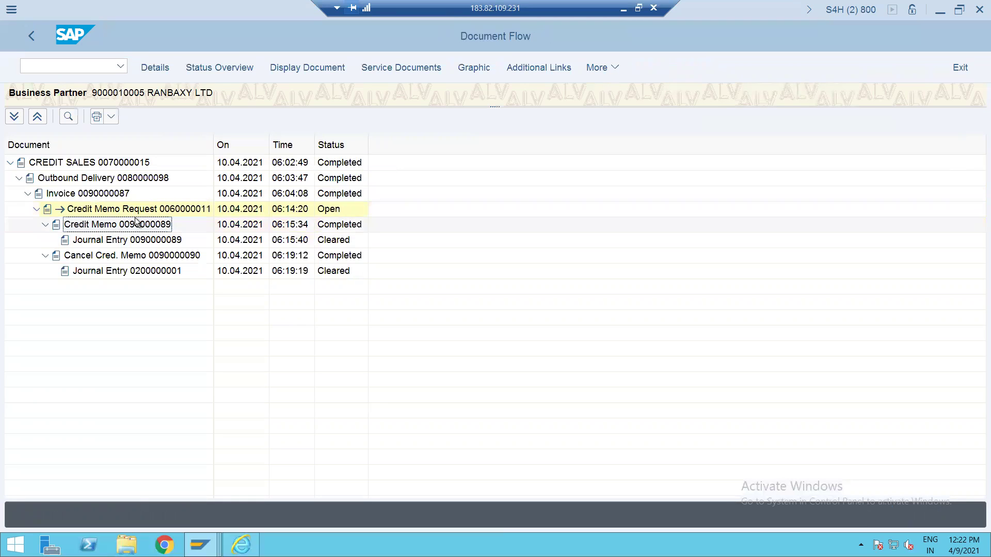
left_click(145, 258)
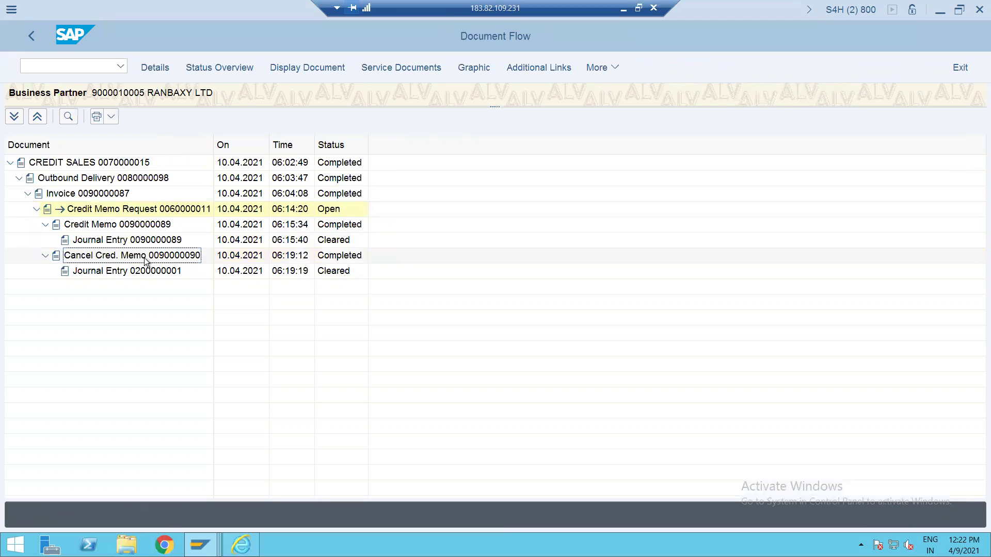
Step: Copy the credit sales order's number from the flow and display that order's complete document flow in transaction VA03
double_click(128, 164)
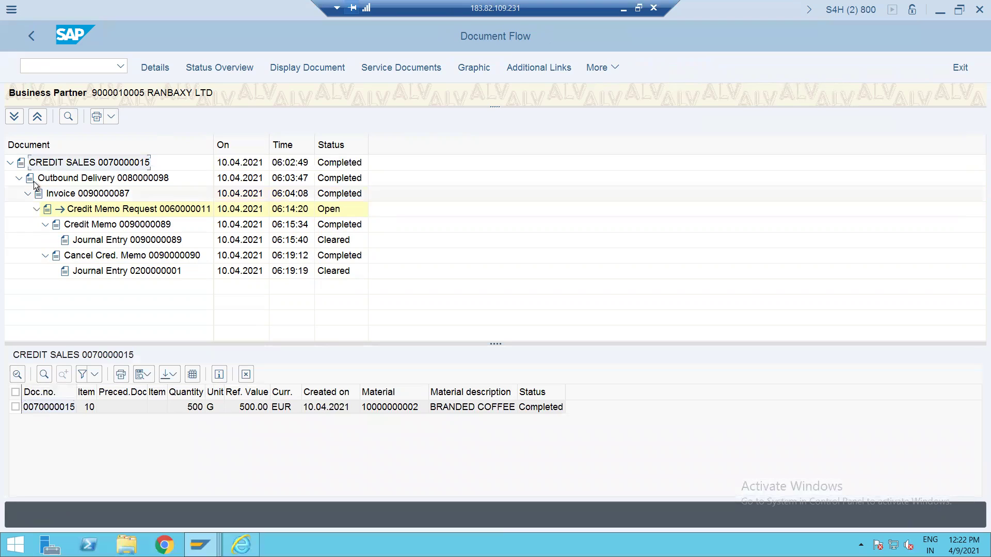
left_click(46, 68)
type("/NVA0")
key("Return")
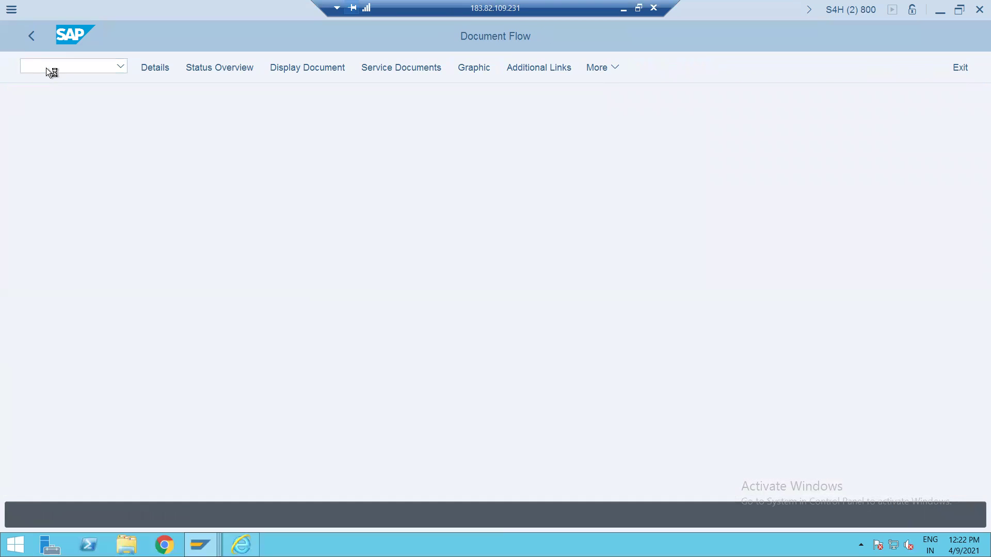
key("End")
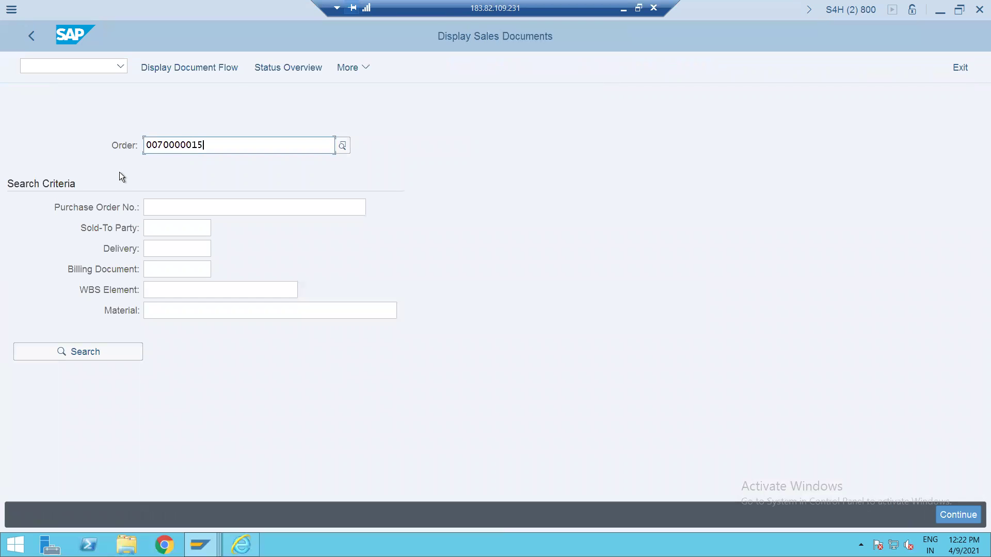
left_click(203, 68)
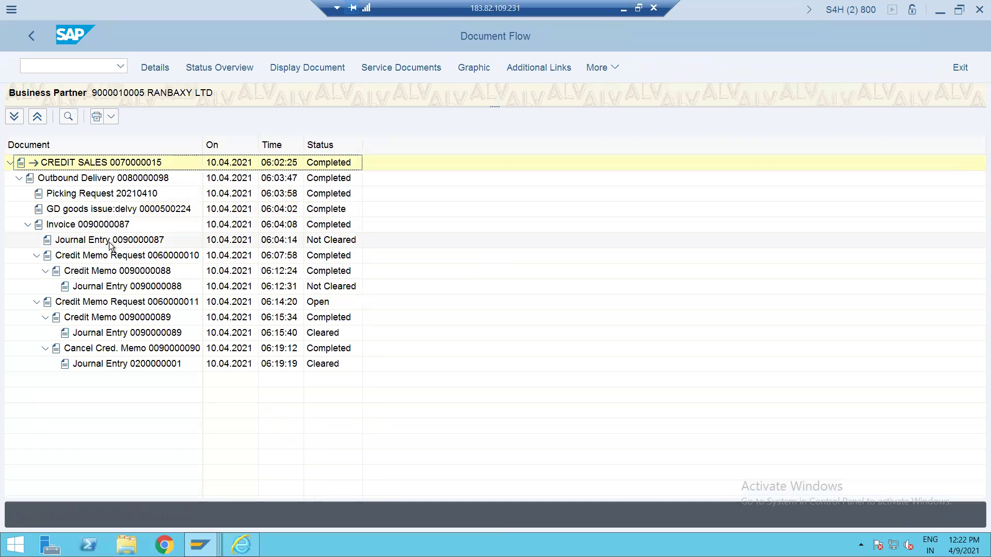
Step: Open the second credit memo request from the credit sales order's document flow and switch it to change mode
left_click(114, 258)
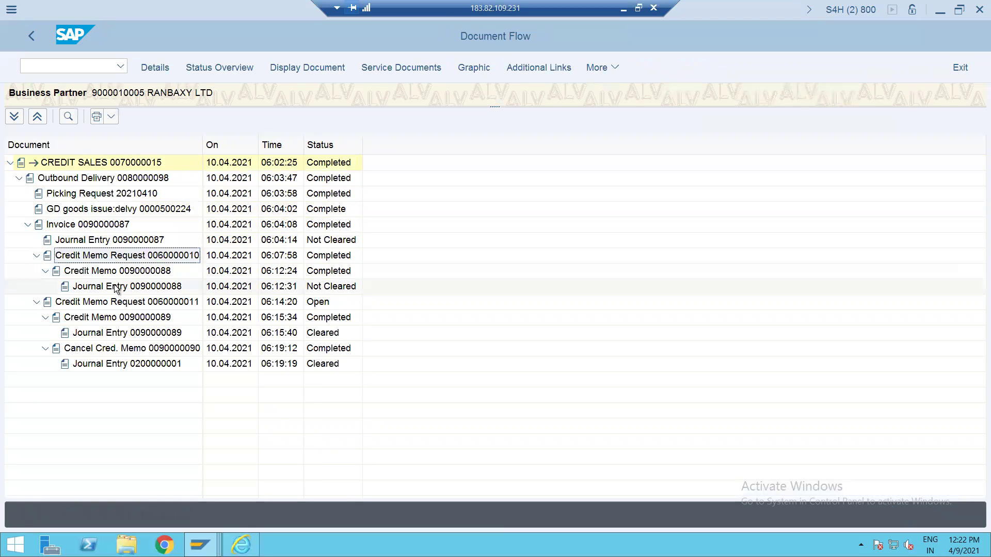
left_click(116, 275)
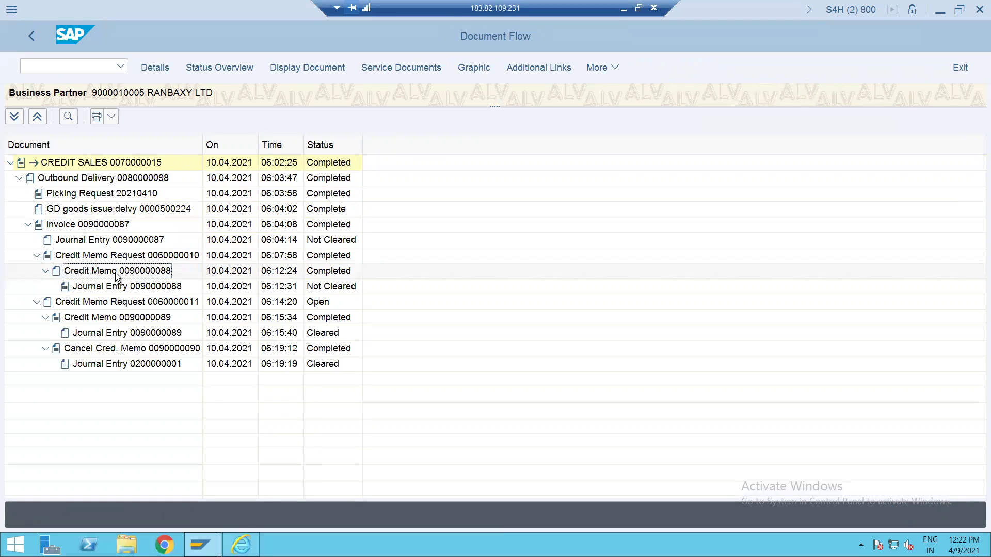
left_click(115, 304)
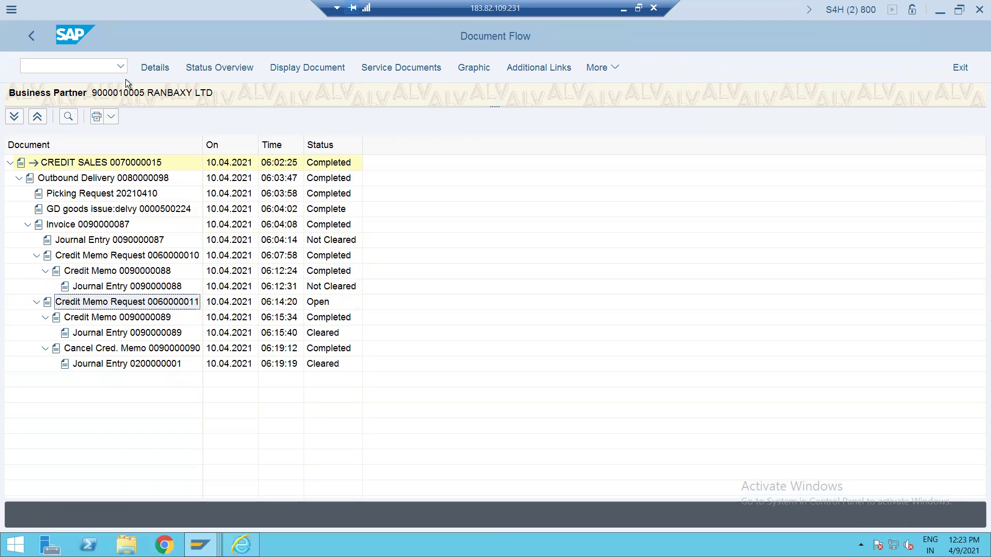
left_click(312, 72)
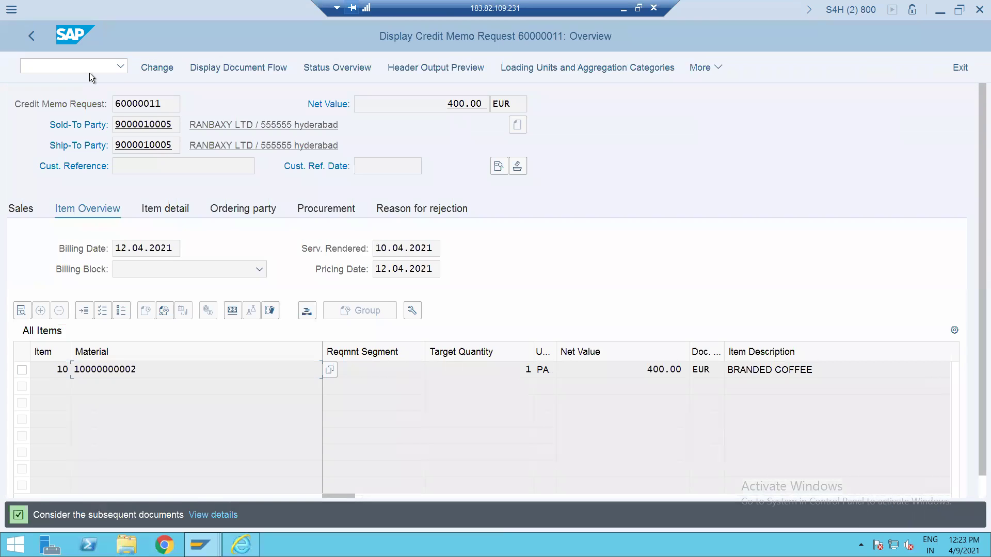
left_click(160, 67)
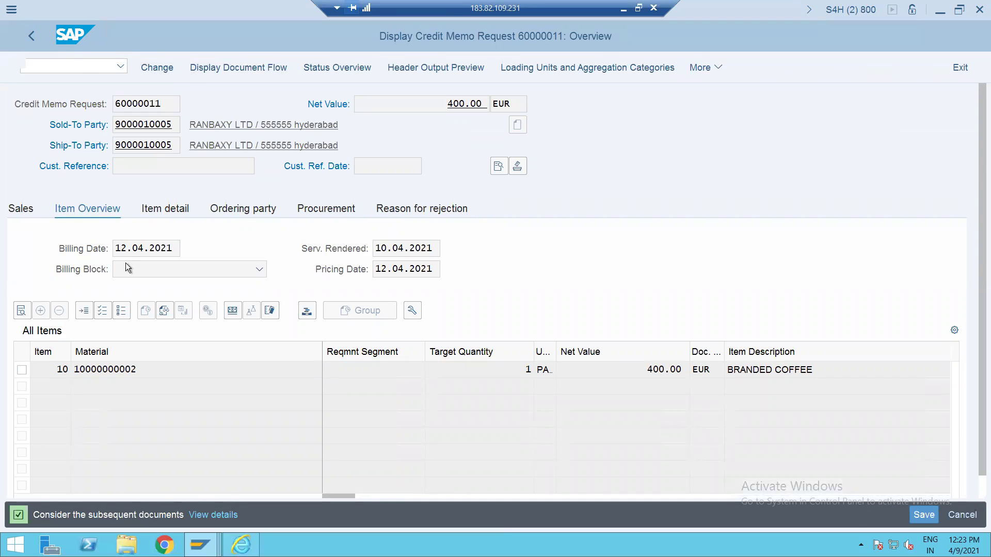
Step: Reject item 10 of the credit memo request with reason for rejection 10 Unreasonable request, and save the request
left_click(21, 370)
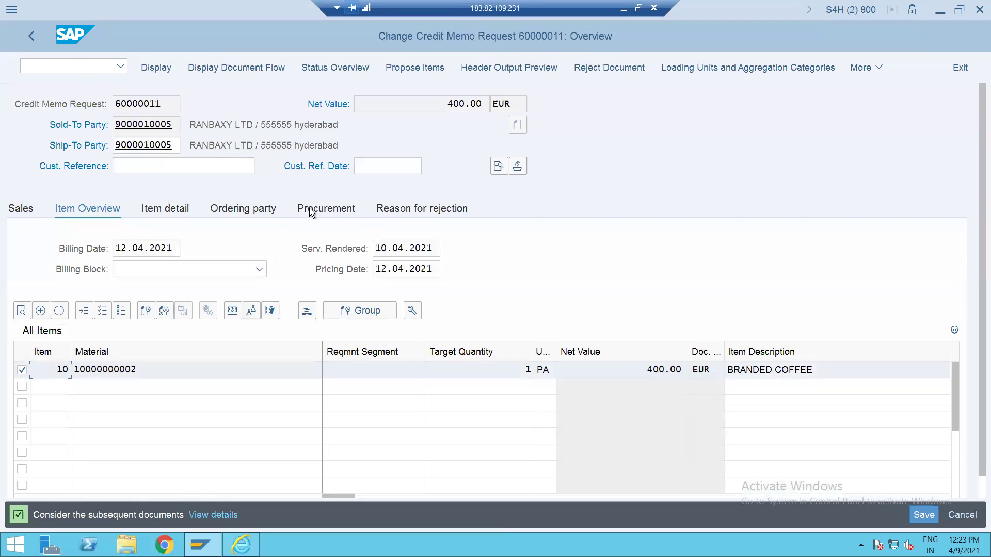
left_click(392, 208)
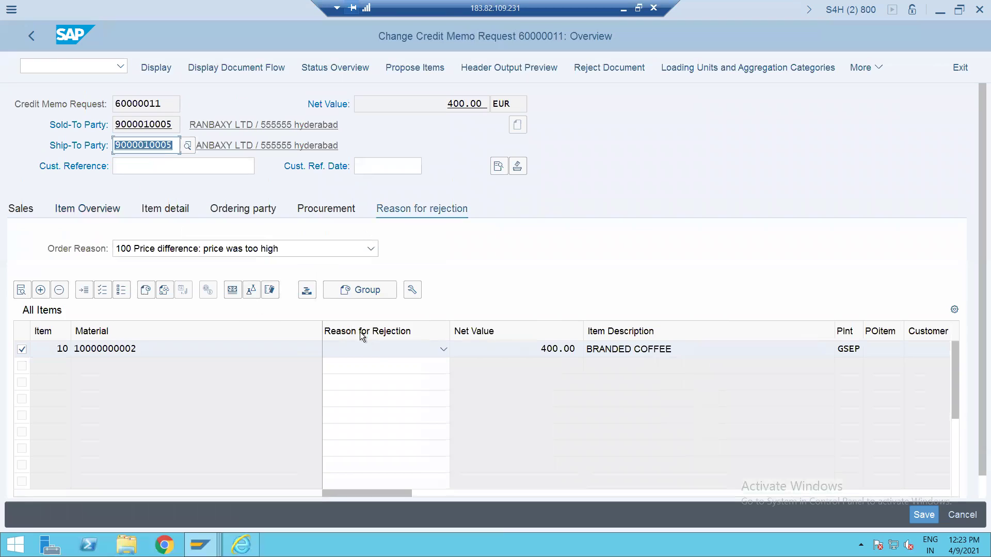
left_click(376, 346)
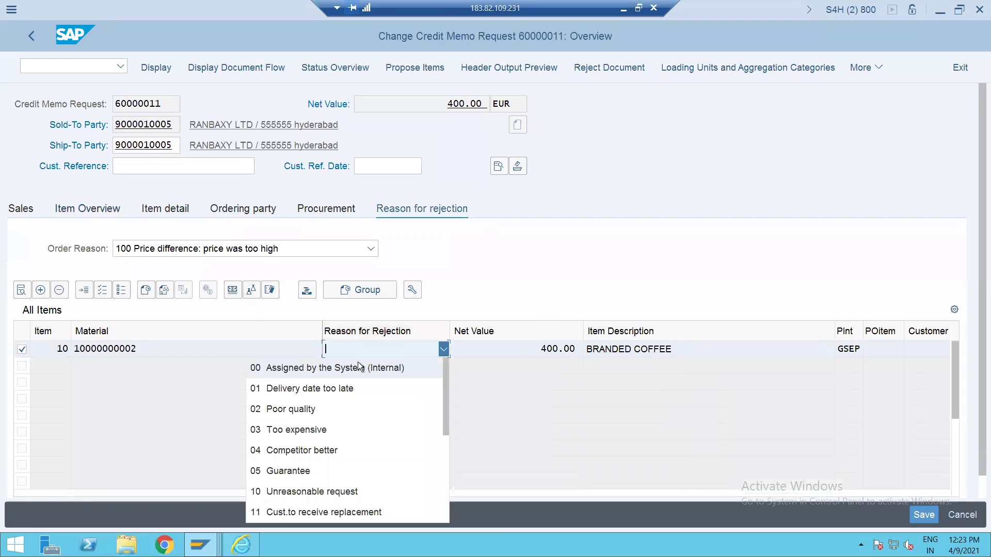
left_click(342, 387)
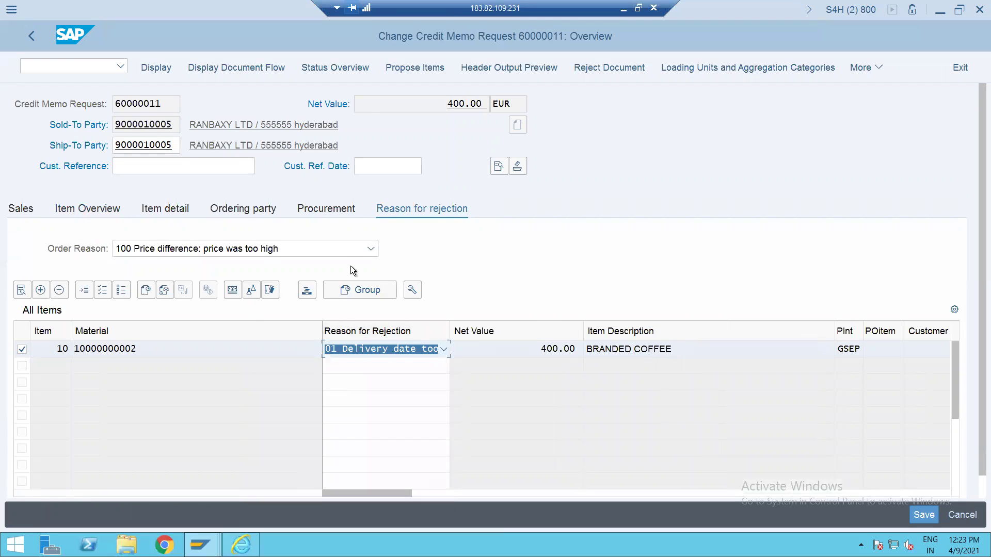
left_click(373, 351)
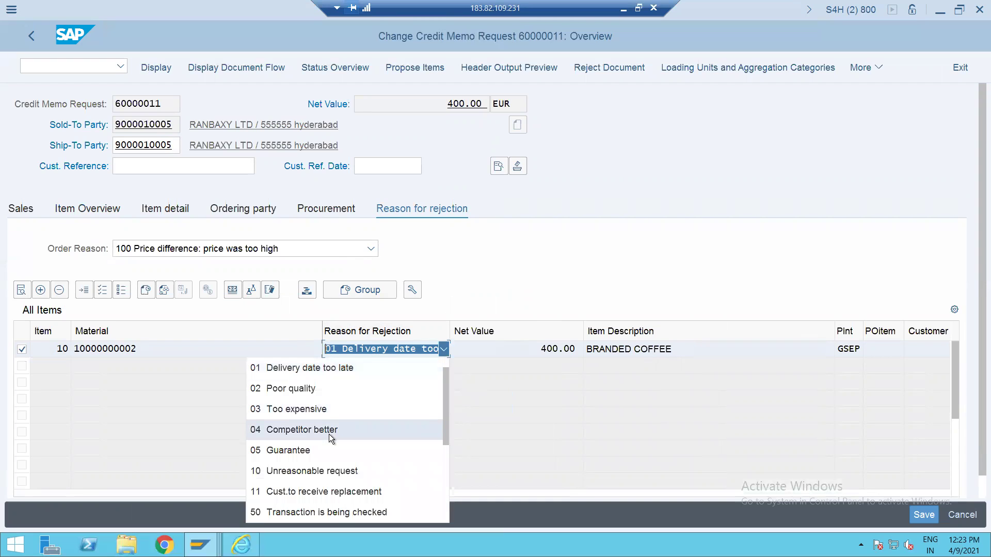
left_click(336, 475)
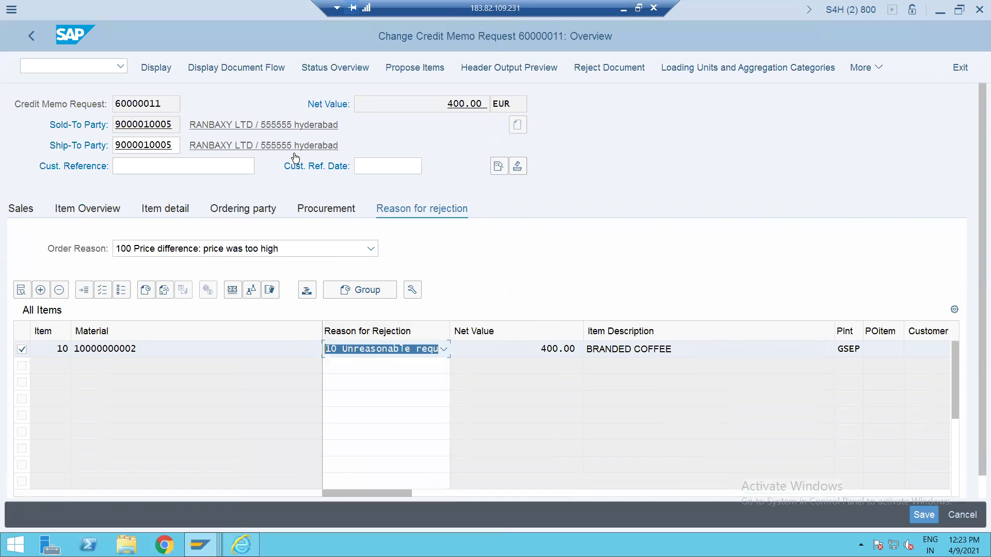
key("Return")
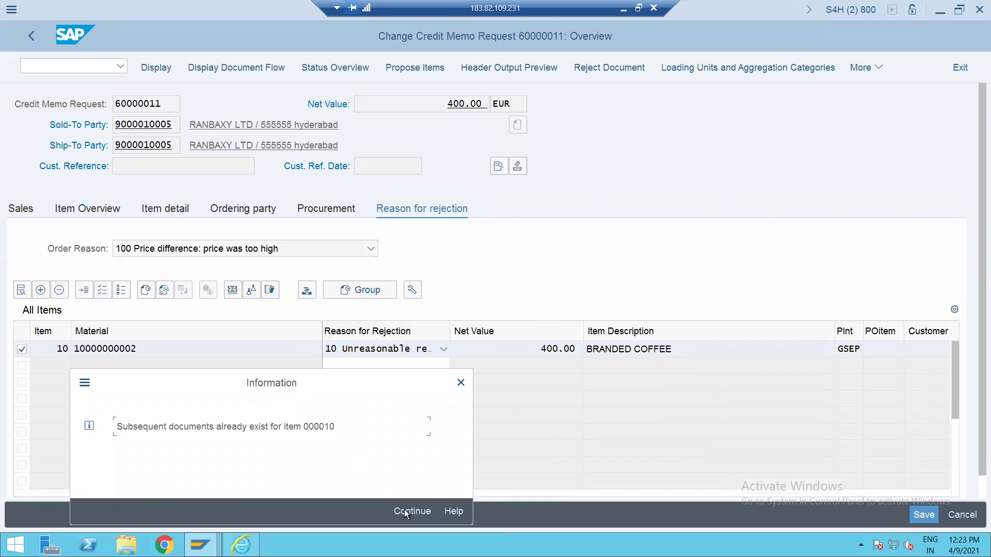
left_click(405, 512)
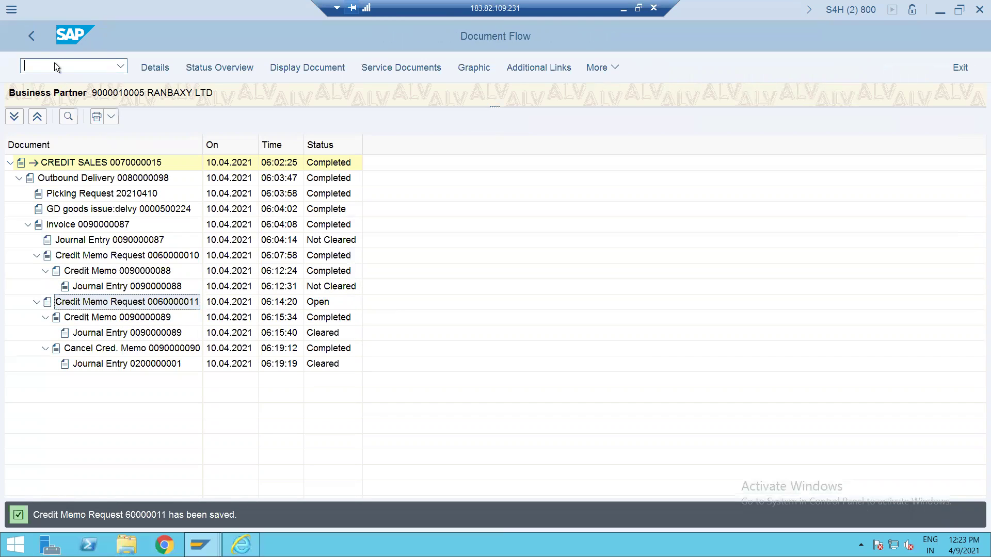
Step: Check the rejected credit memo request's status in its document flow through transaction VA03, and return to the order selection
type("/NVA03")
key("Return")
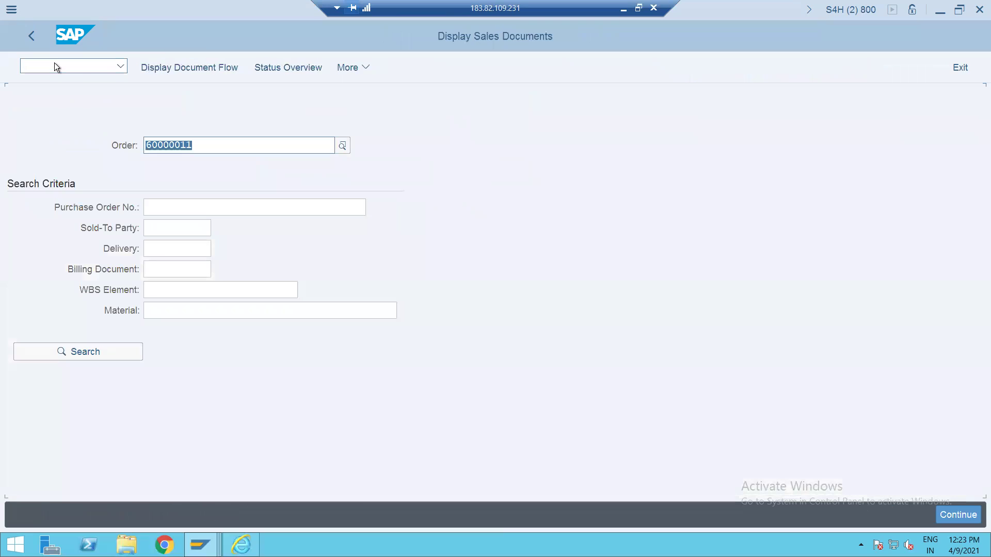
left_click(199, 67)
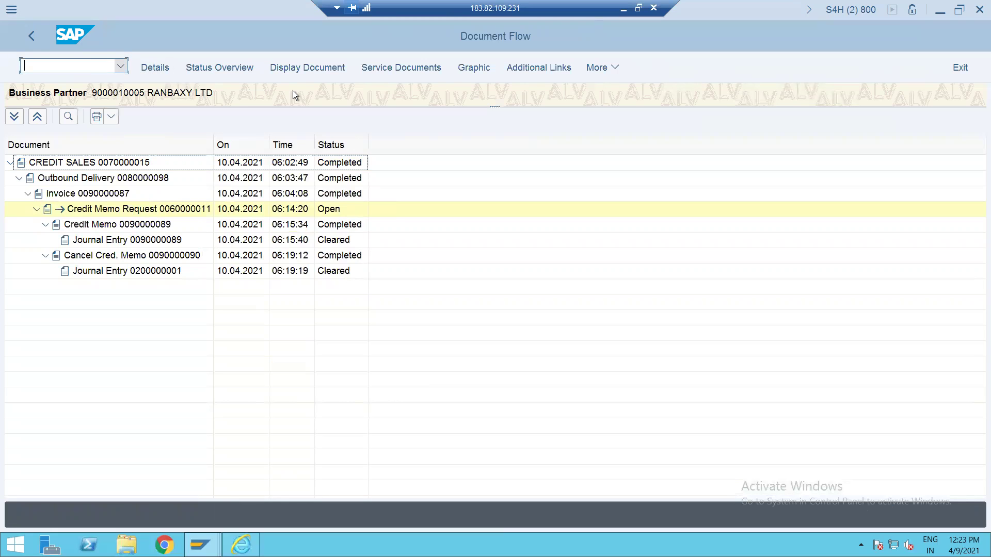
left_click(31, 37)
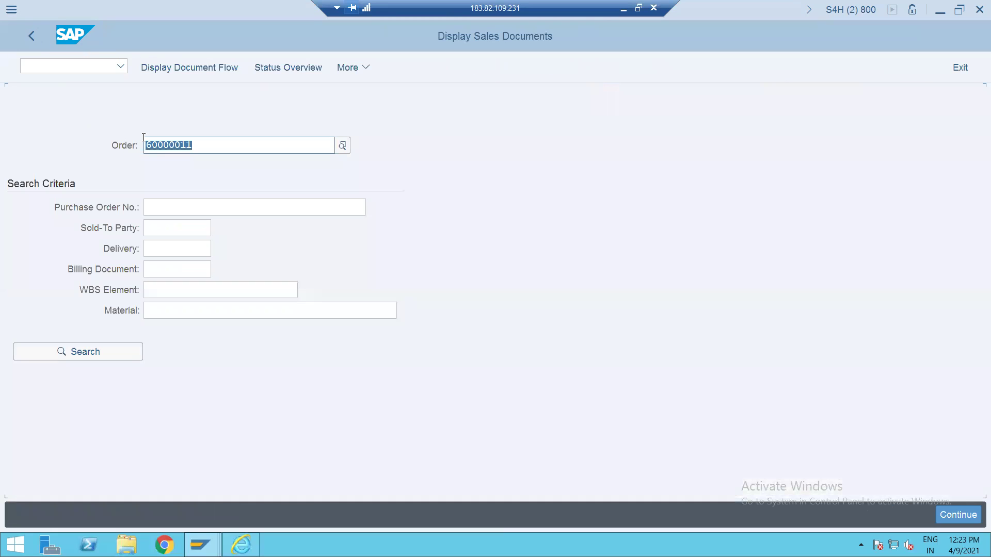